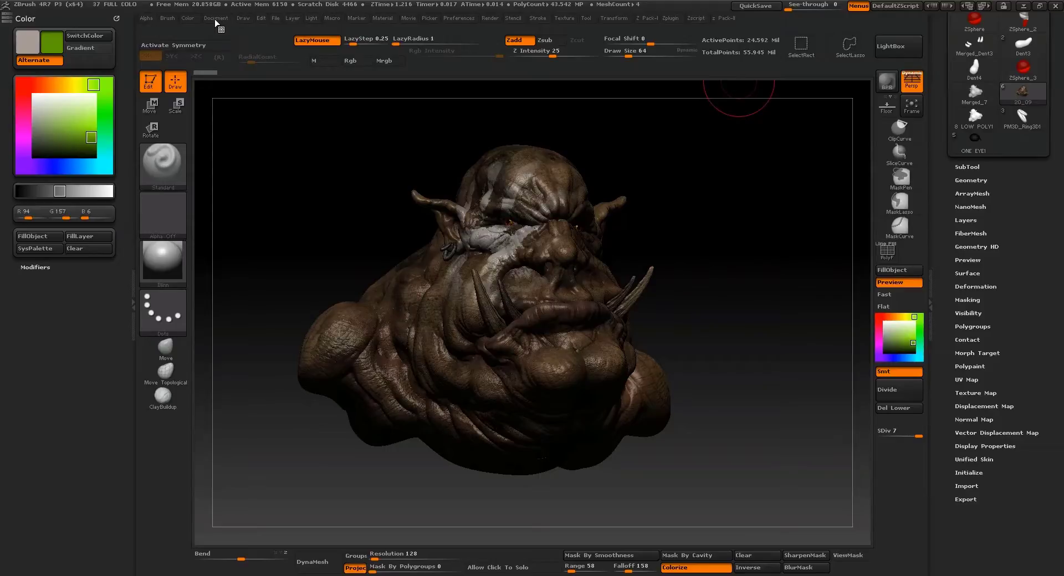
Step: Dock the Document palette in the side tray beneath the Color palette
{"action": "left_click_drag", "start_coordinate": [208, 31], "coordinate": [12, 346]}
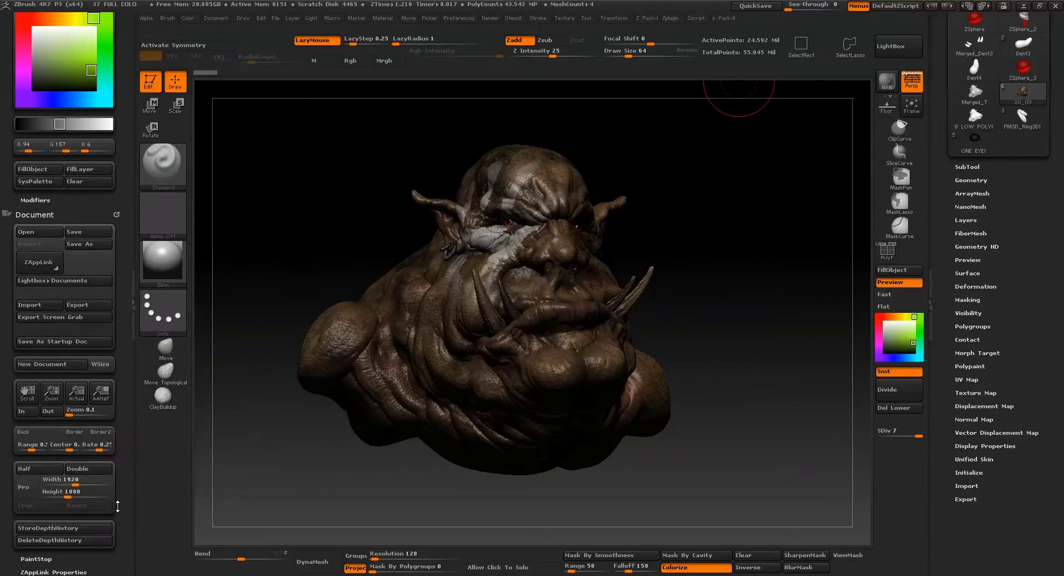
{"action": "scroll", "coordinate": [131, 415], "scroll_direction": "down", "scroll_amount": 5}
{"action": "scroll", "coordinate": [131, 415], "scroll_direction": "up", "scroll_amount": 5}
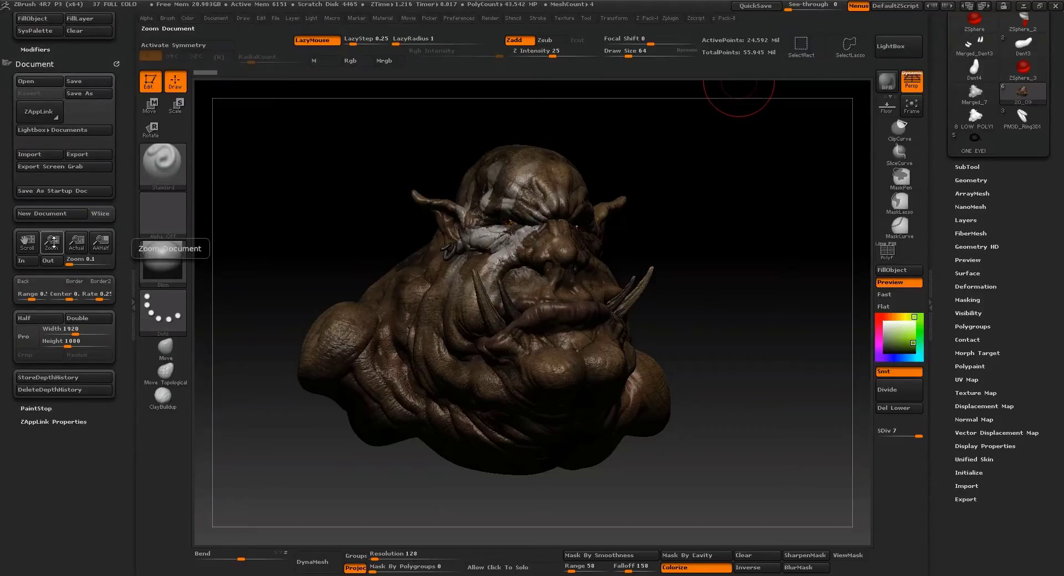
Step: Resize the document to a width of 1900 and a height of 1800, accepting the non-undoable resize
{"action": "left_click_drag", "start_coordinate": [52, 242], "coordinate": [167, 92]}
{"action": "left_click_drag", "start_coordinate": [61, 241], "coordinate": [65, 218]}
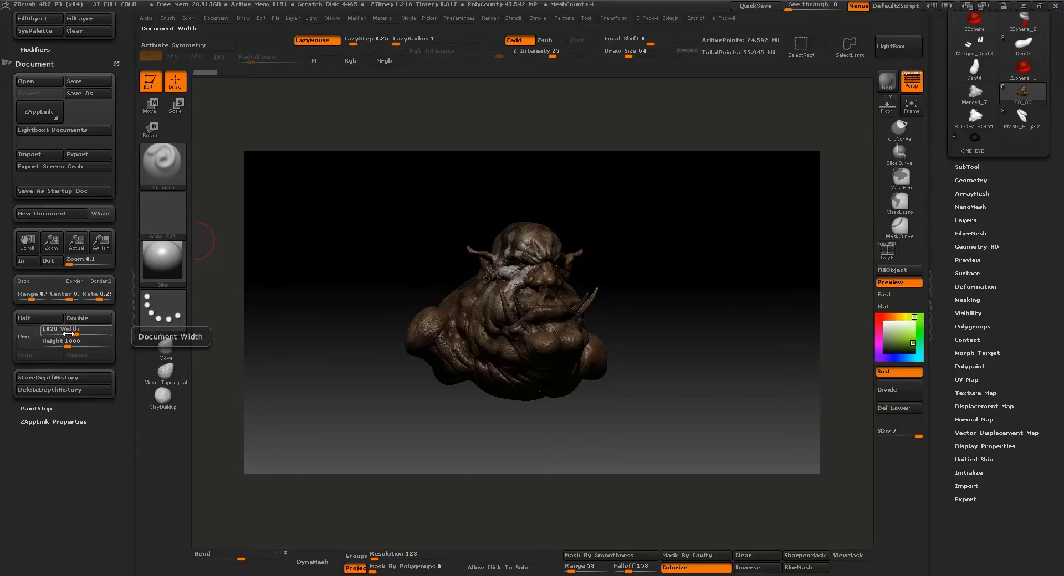
{"action": "left_click_drag", "start_coordinate": [68, 331], "coordinate": [62, 325]}
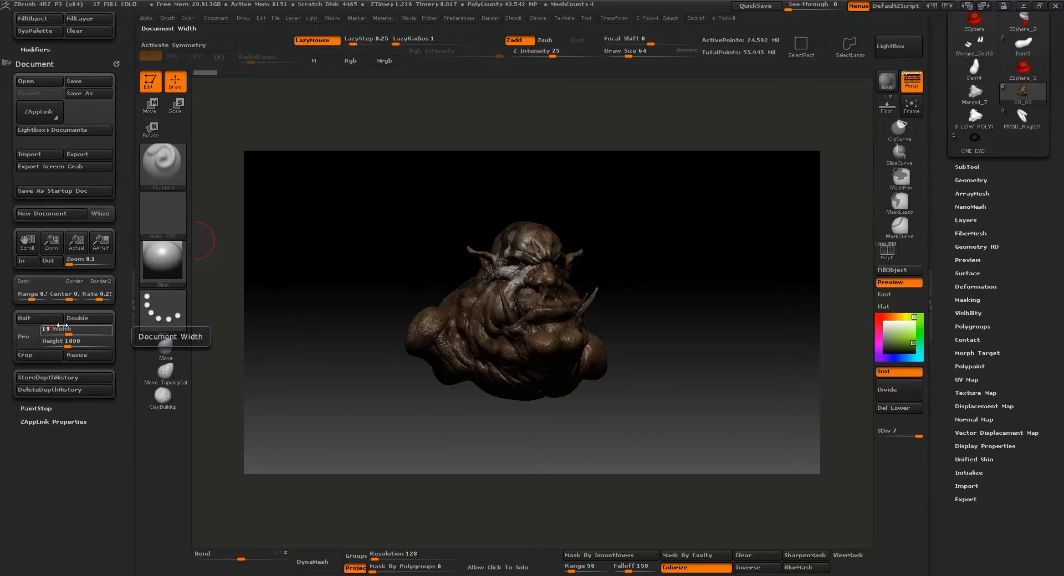
{"action": "key", "text": "Tab"}
{"action": "type", "text": "1800"}
{"action": "key", "text": "Return"}
{"action": "left_click", "coordinate": [83, 354]}
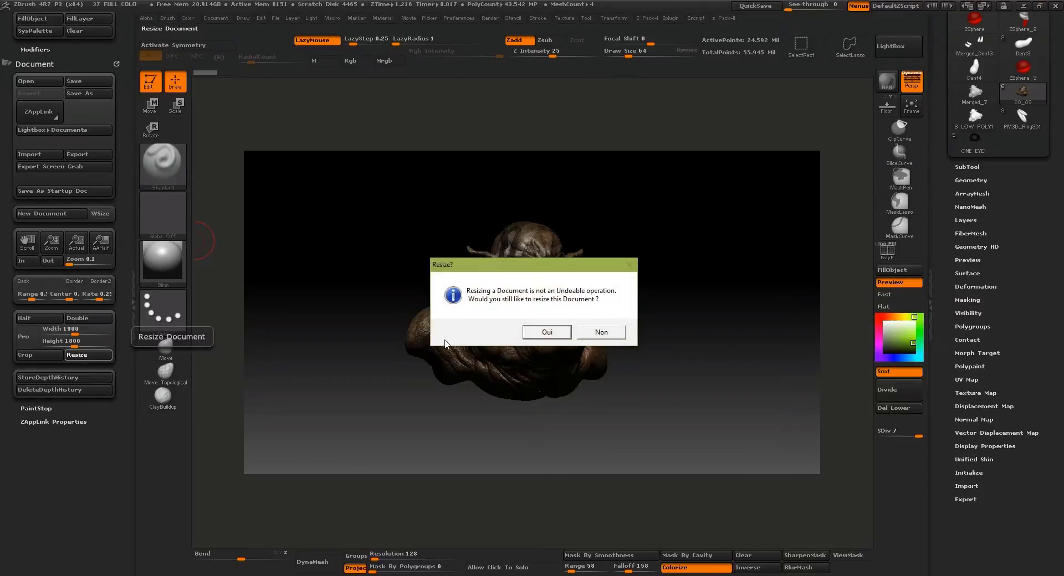
{"action": "left_click", "coordinate": [545, 332]}
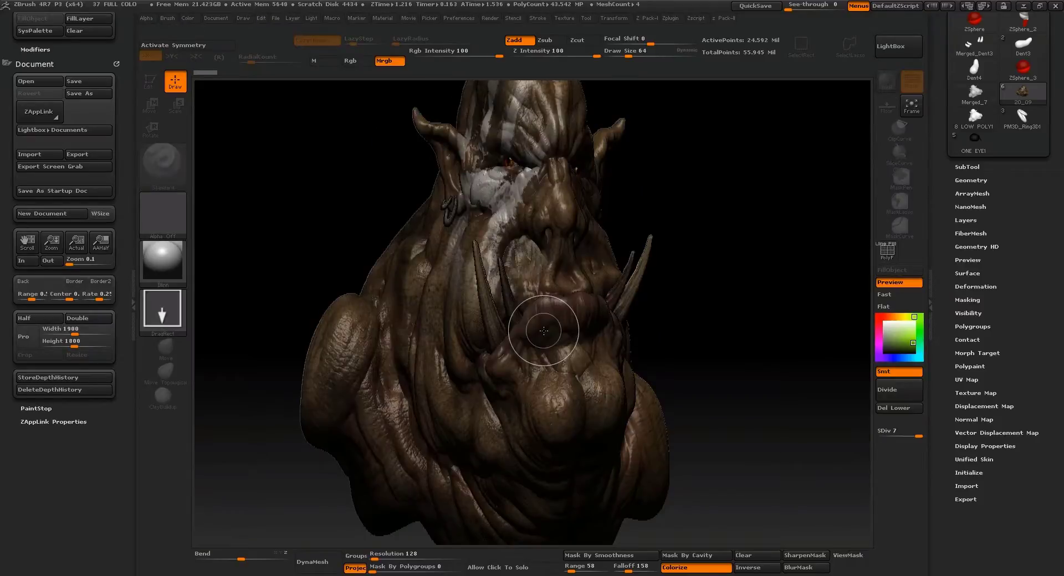
Step: Clear the stretched bust from the canvas, redraw it on the resized document and enter Edit mode
{"action": "left_click_drag", "start_coordinate": [52, 243], "coordinate": [46, 178]}
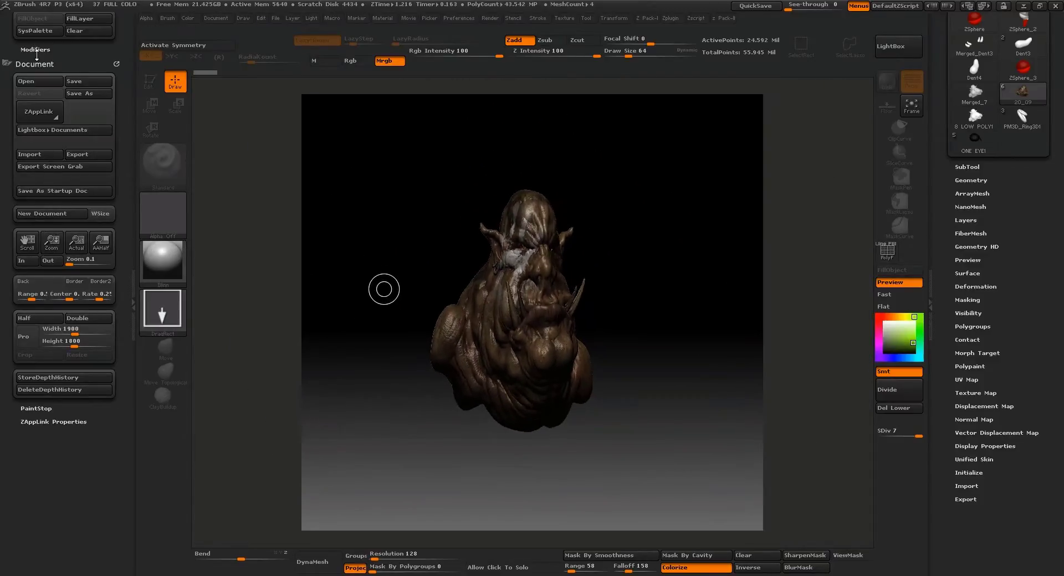
{"action": "left_click_drag", "start_coordinate": [64, 53], "coordinate": [64, 262]}
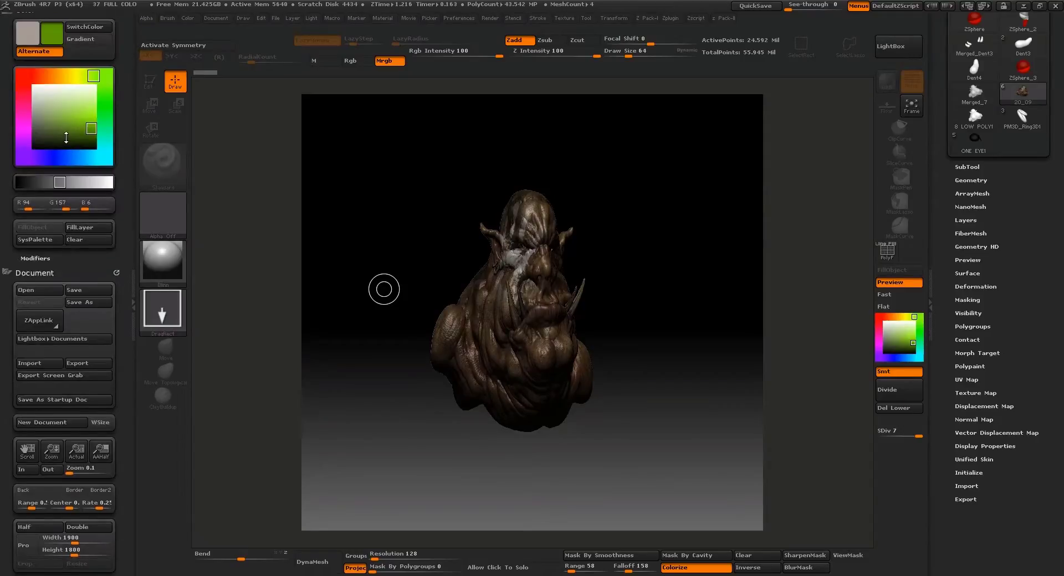
{"action": "left_click", "coordinate": [86, 238]}
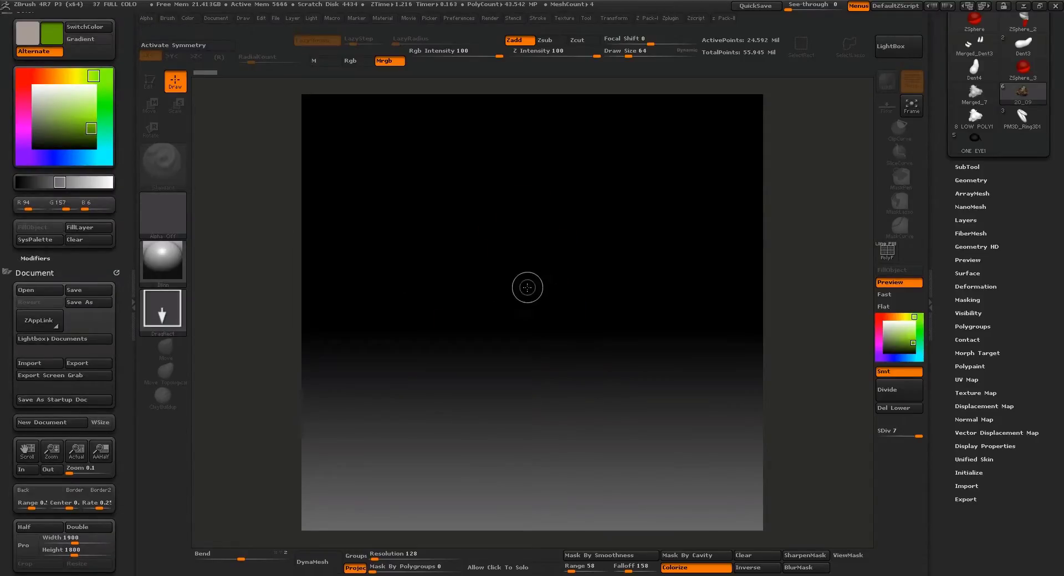
{"action": "mouse_move", "coordinate": [596, 290]}
{"action": "left_mouse_down"}
{"action": "mouse_move", "coordinate": [700, 311]}
{"action": "mouse_move", "coordinate": [654, 299]}
{"action": "left_mouse_up"}
{"action": "key", "text": "t"}
{"action": "mouse_move", "coordinate": [704, 225]}
{"action": "left_mouse_down"}
{"action": "mouse_move", "coordinate": [691, 282]}
{"action": "mouse_move", "coordinate": [704, 314]}
{"action": "mouse_move", "coordinate": [732, 255]}
{"action": "left_mouse_up"}
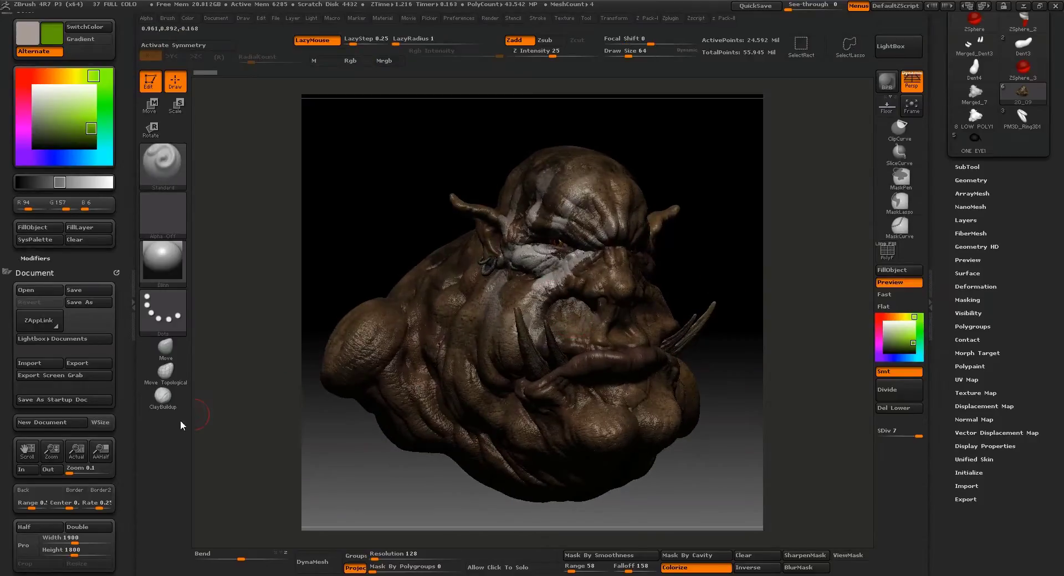
Step: Turn the bust to a three-quarter view, store it as the Cust1 ZAppLink view and recall it
{"action": "scroll", "coordinate": [123, 439], "scroll_direction": "down", "scroll_amount": 5}
{"action": "scroll", "coordinate": [123, 438], "scroll_direction": "down", "scroll_amount": 2}
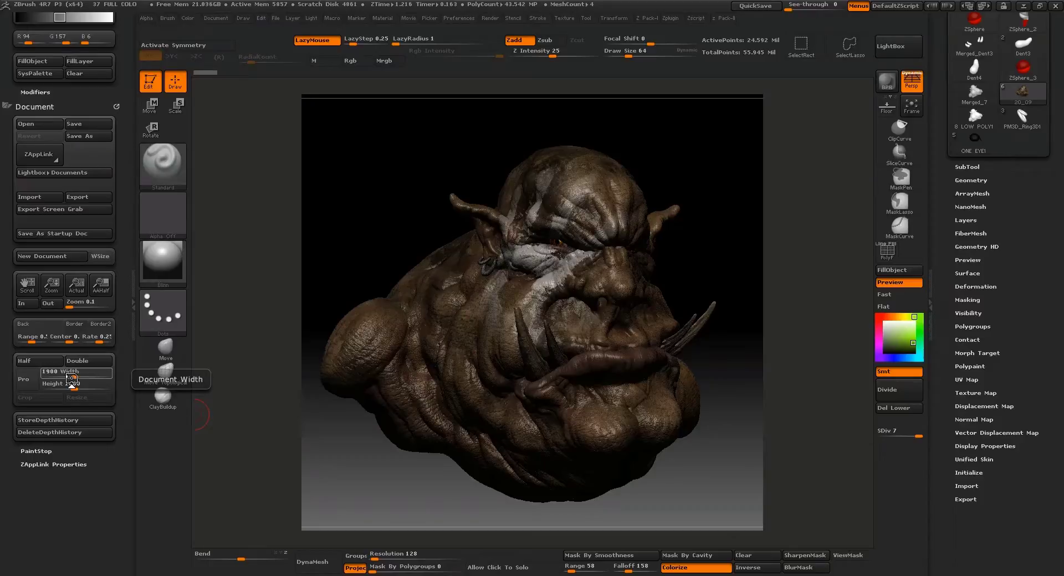
{"action": "mouse_move", "coordinate": [658, 244]}
{"action": "left_mouse_down"}
{"action": "mouse_move", "coordinate": [697, 253]}
{"action": "mouse_move", "coordinate": [710, 237]}
{"action": "left_mouse_up"}
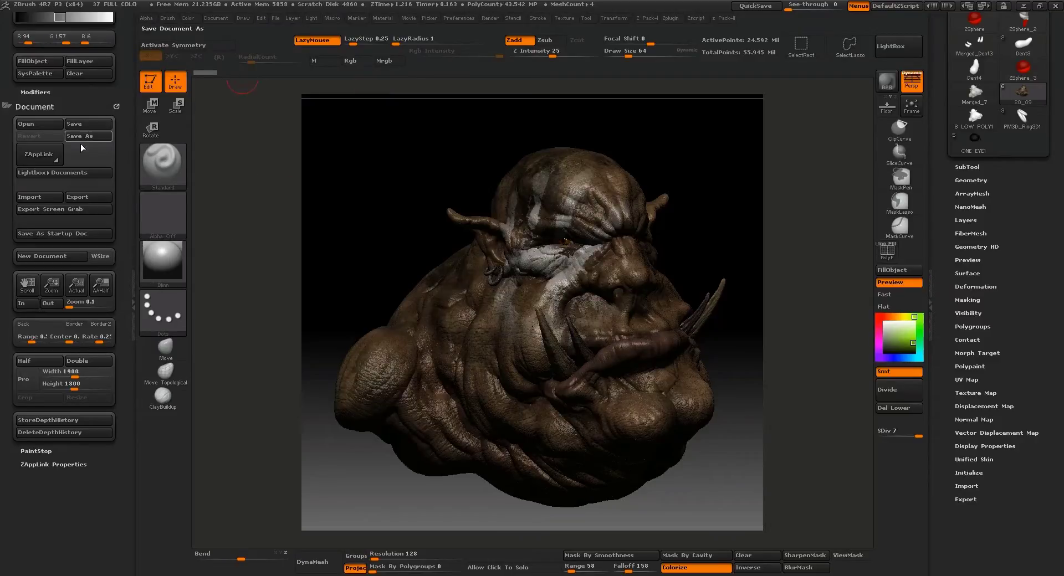
{"action": "left_click", "coordinate": [40, 465]}
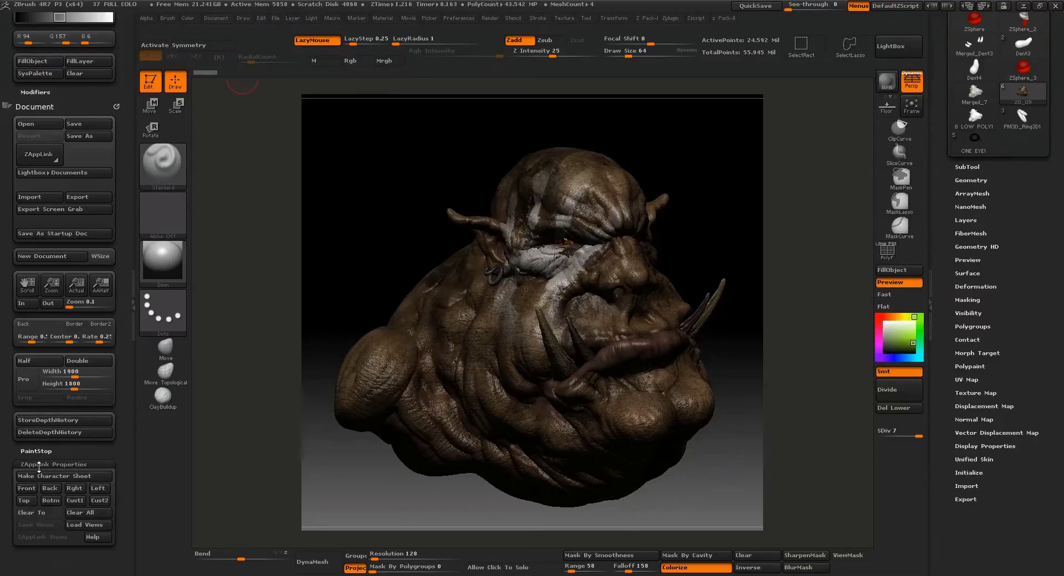
{"action": "left_click", "coordinate": [75, 501]}
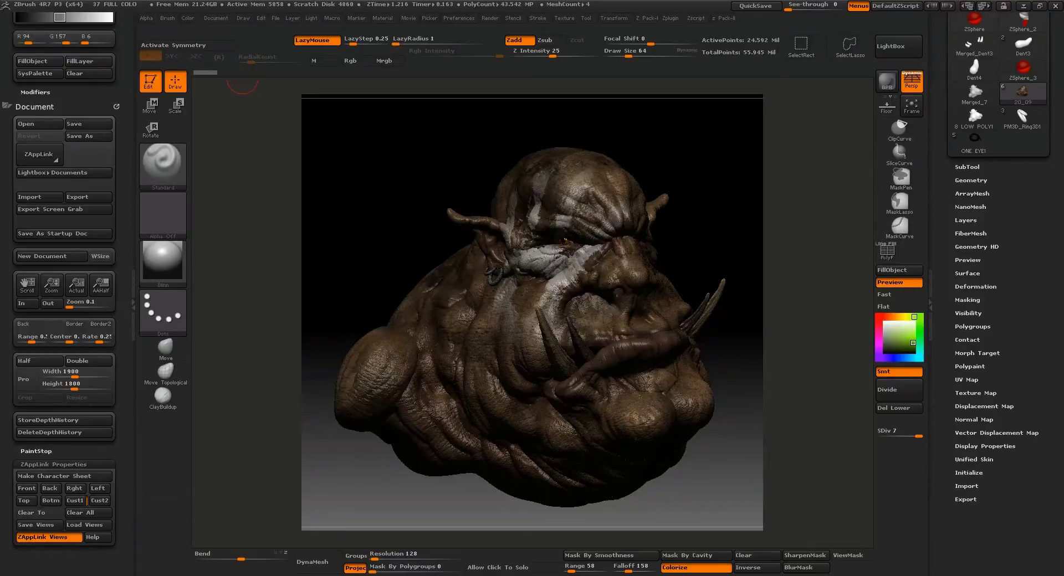
{"action": "left_click", "coordinate": [24, 488]}
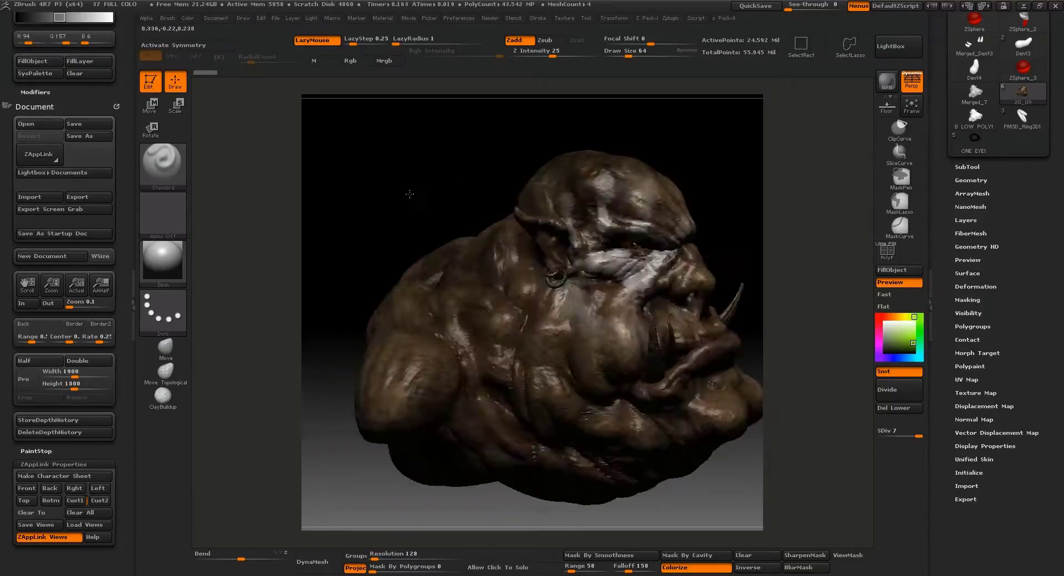
{"action": "left_click", "coordinate": [75, 501]}
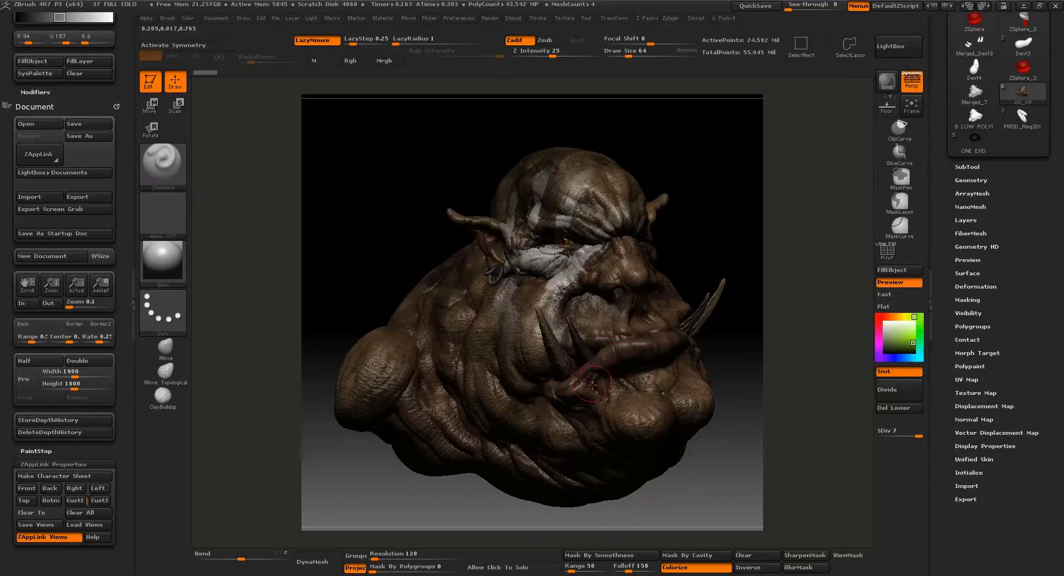
Step: Store the bust's front and back views in the Front and Back ZAppLink slots and recall the front view
{"action": "left_click_drag", "start_coordinate": [406, 204], "coordinate": [399, 195]}
{"action": "left_click_drag", "start_coordinate": [376, 234], "coordinate": [312, 274]}
{"action": "left_click", "coordinate": [26, 487]}
{"action": "left_click", "coordinate": [53, 488]}
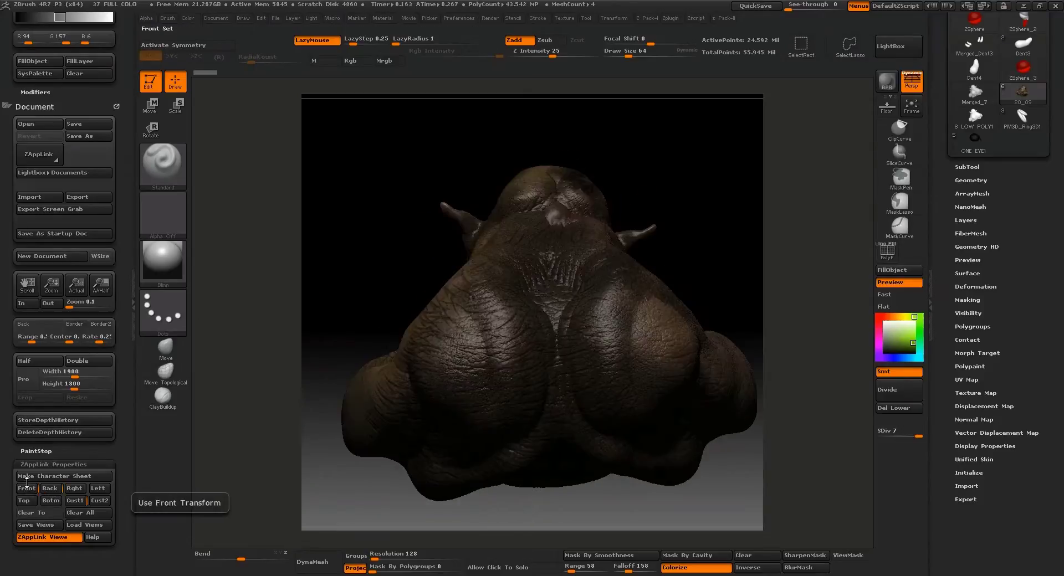
{"action": "left_click", "coordinate": [28, 488]}
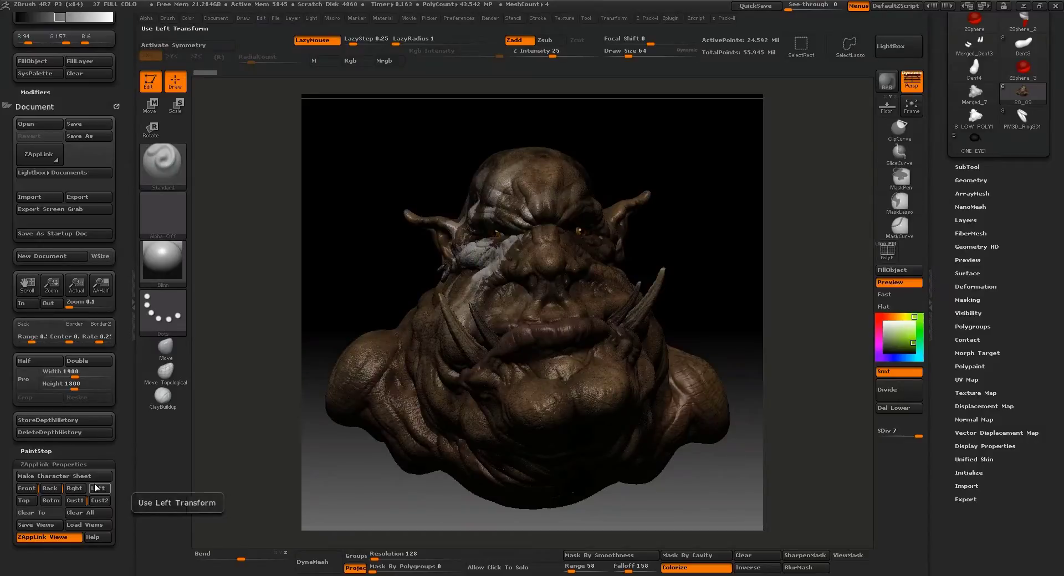
Step: Store the bust's two side profiles in the Rght and Left ZAppLink slots and return to the Cust1 view
{"action": "mouse_move", "coordinate": [380, 297]}
{"action": "left_mouse_down"}
{"action": "mouse_move", "coordinate": [434, 302]}
{"action": "mouse_move", "coordinate": [425, 213]}
{"action": "mouse_move", "coordinate": [368, 185]}
{"action": "left_mouse_up"}
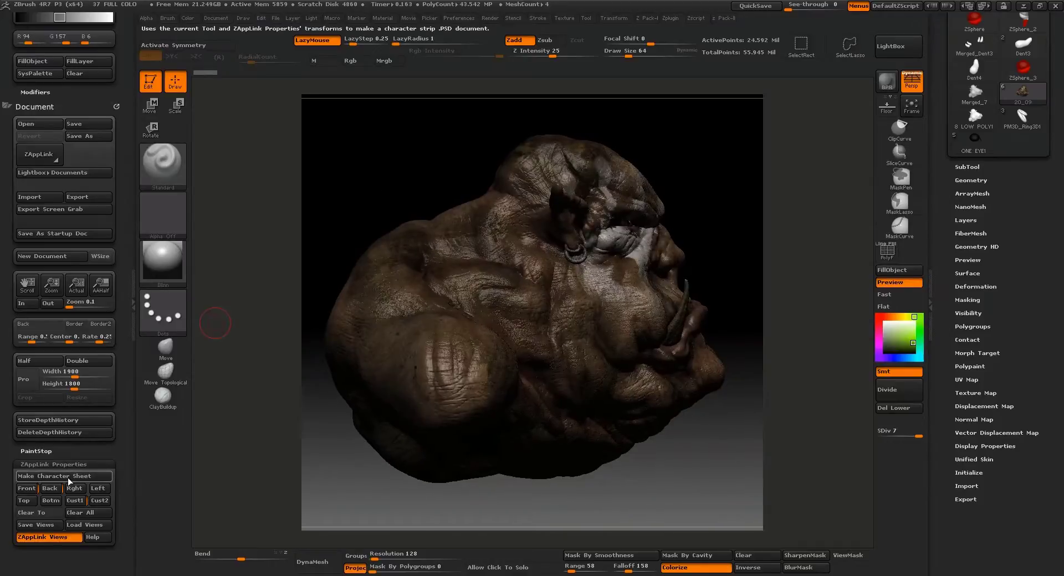
{"action": "left_click", "coordinate": [100, 500]}
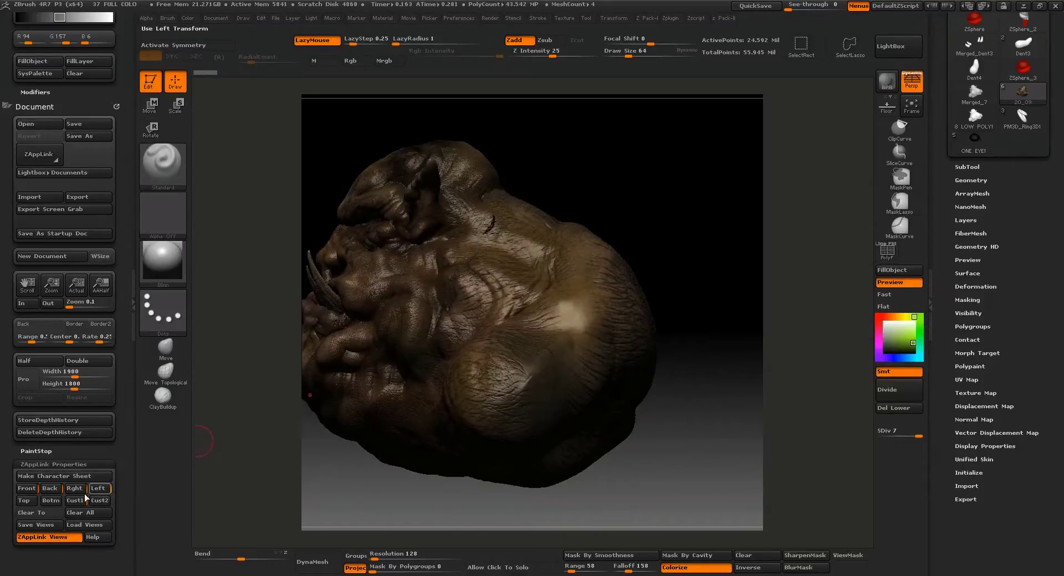
{"action": "left_click", "coordinate": [74, 500]}
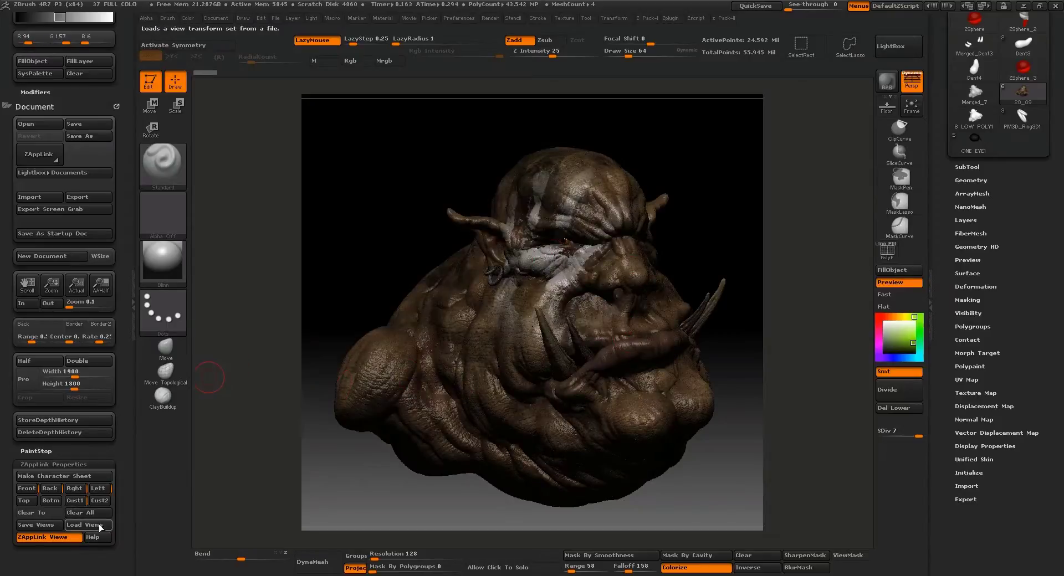
Step: Save the ZAppLink views to a file named vues in the GARDE JABBA folder
{"action": "left_click", "coordinate": [34, 525]}
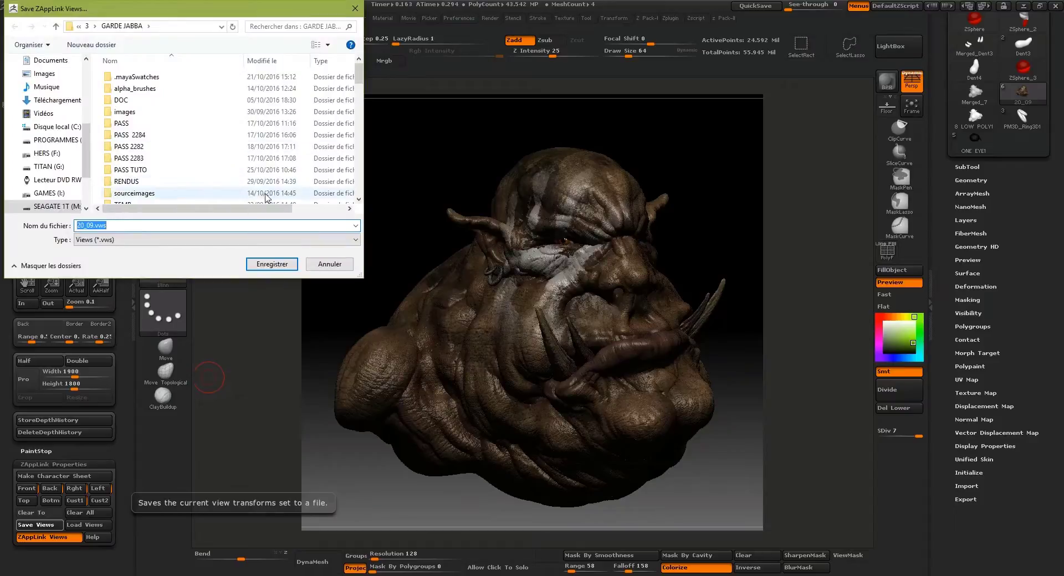
{"action": "left_click_drag", "start_coordinate": [359, 275], "coordinate": [383, 467]}
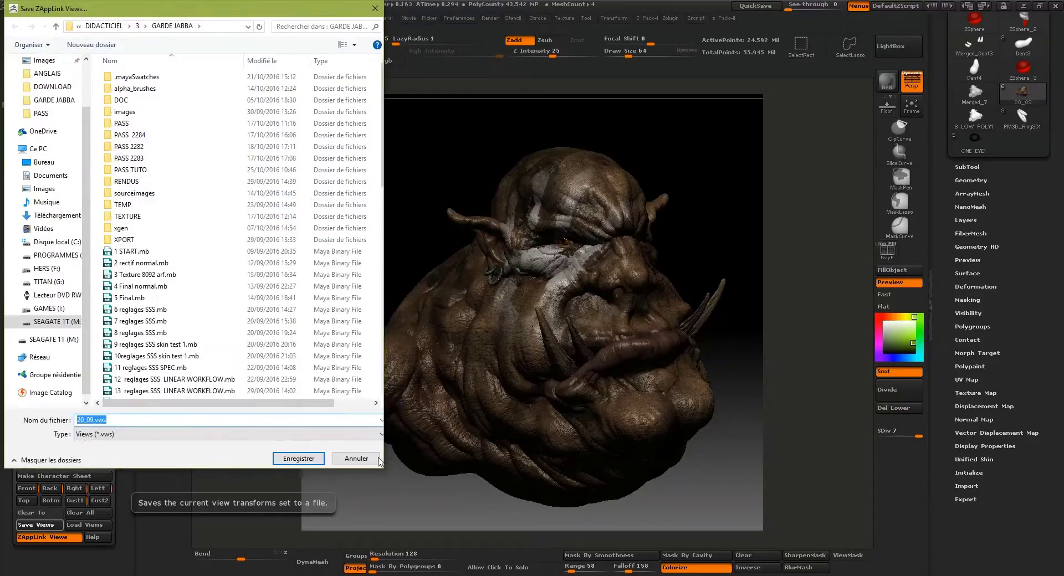
{"action": "left_click_drag", "start_coordinate": [82, 407], "coordinate": [77, 416]}
{"action": "type", "text": "v"}
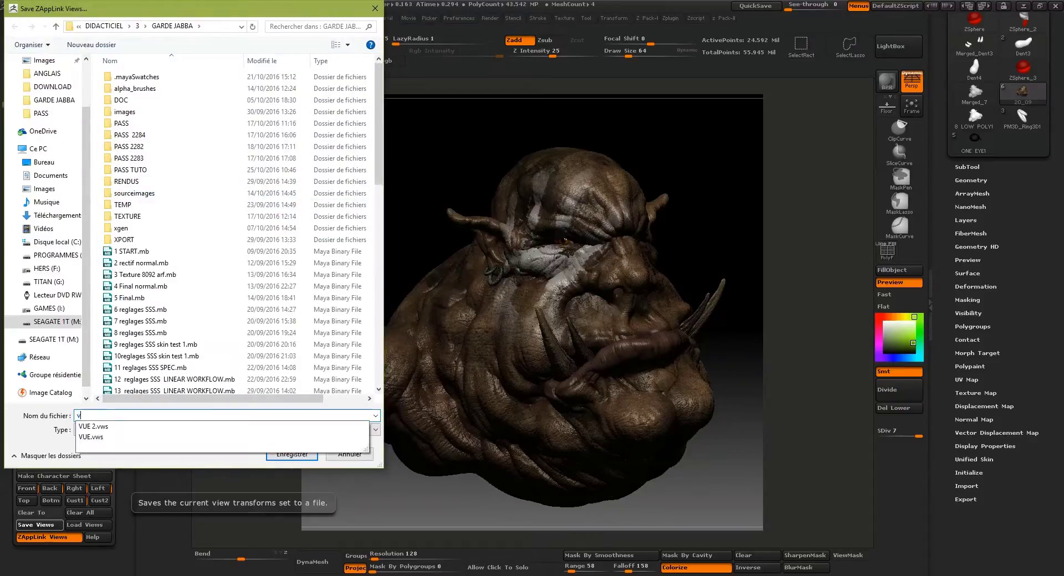
{"action": "type", "text": "ues"}
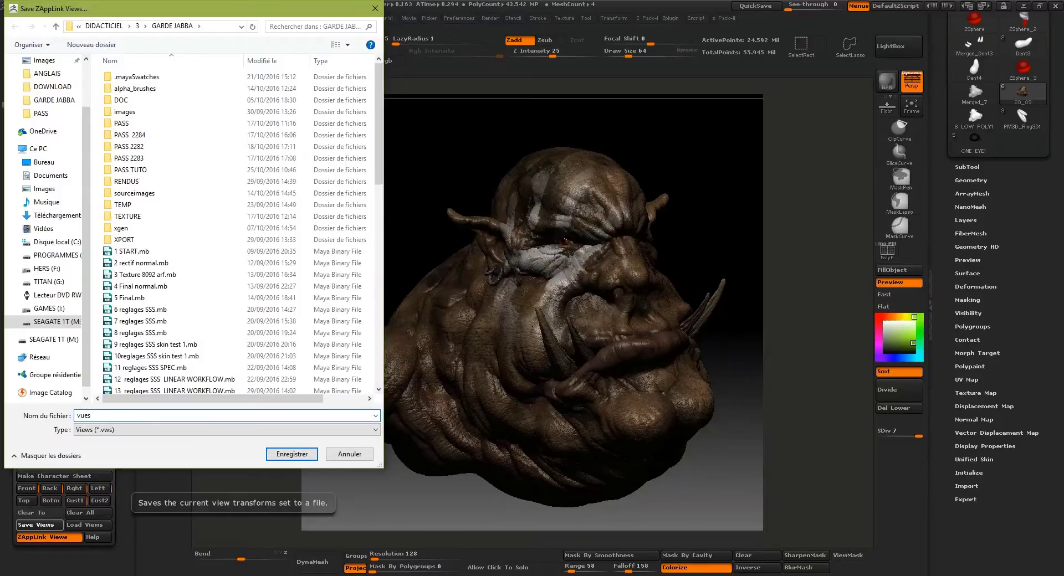
{"action": "key", "text": "Return"}
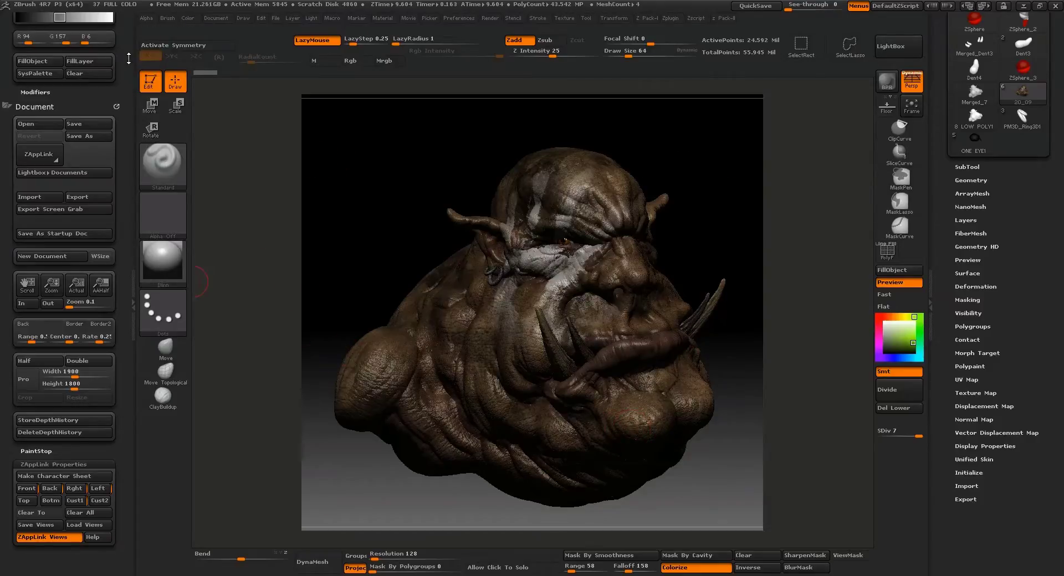
Step: Collapse the Color and Document palettes and dock the Light palette beneath them
{"action": "scroll", "coordinate": [78, 46], "scroll_direction": "up", "scroll_amount": 5}
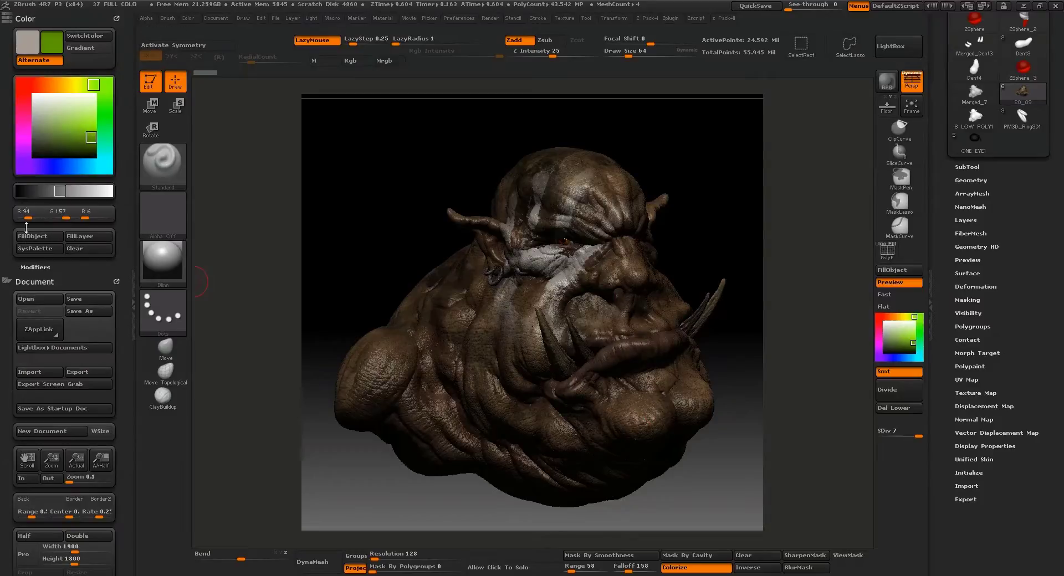
{"action": "left_click", "coordinate": [24, 13]}
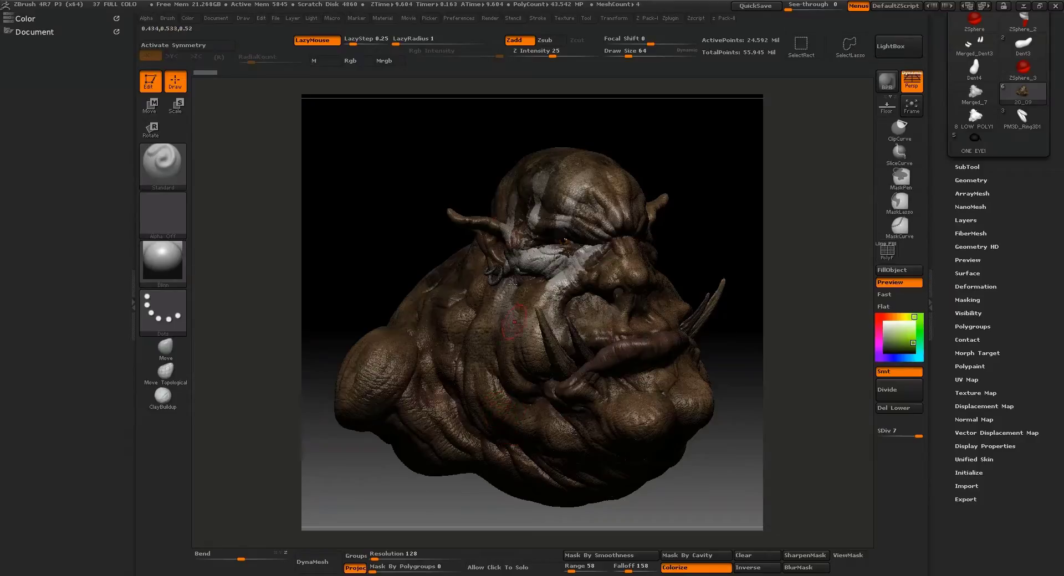
{"action": "left_click", "coordinate": [310, 18]}
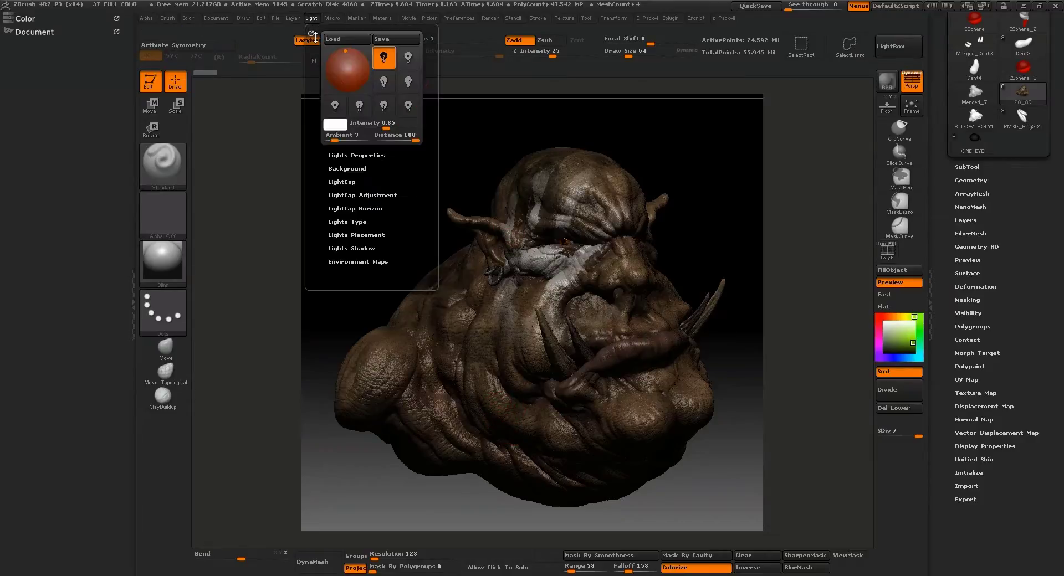
{"action": "left_click_drag", "start_coordinate": [311, 33], "coordinate": [19, 166]}
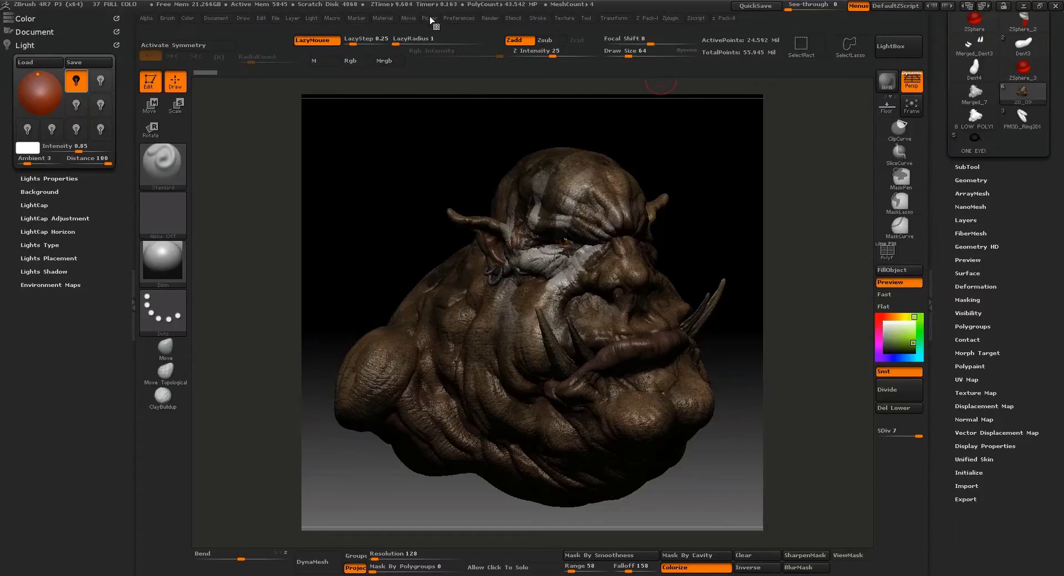
Step: Dock the Render palette below the Light palette and expand its Render Properties section
{"action": "left_click", "coordinate": [490, 18]}
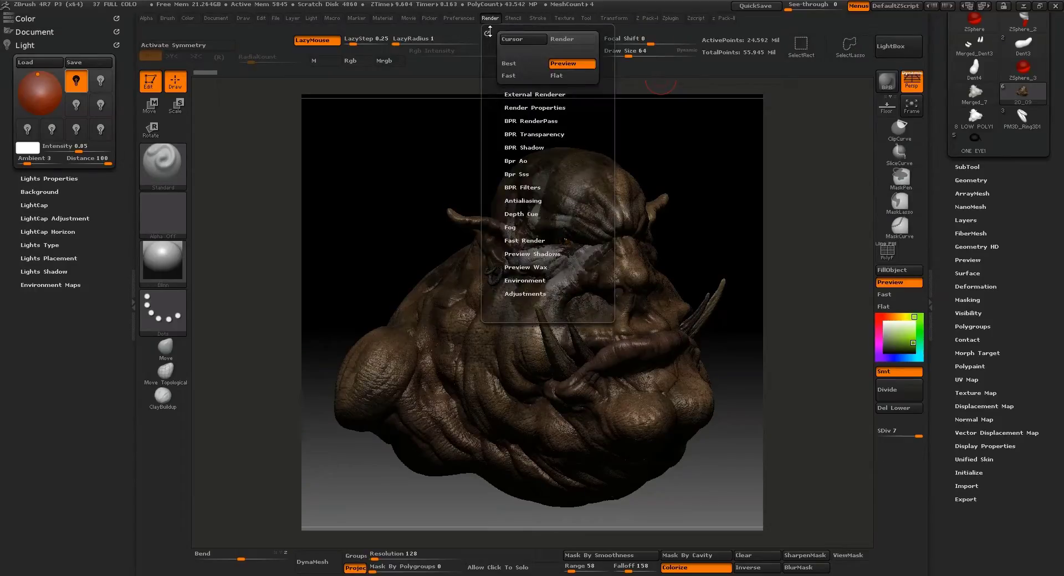
{"action": "left_click_drag", "start_coordinate": [488, 33], "coordinate": [97, 332]}
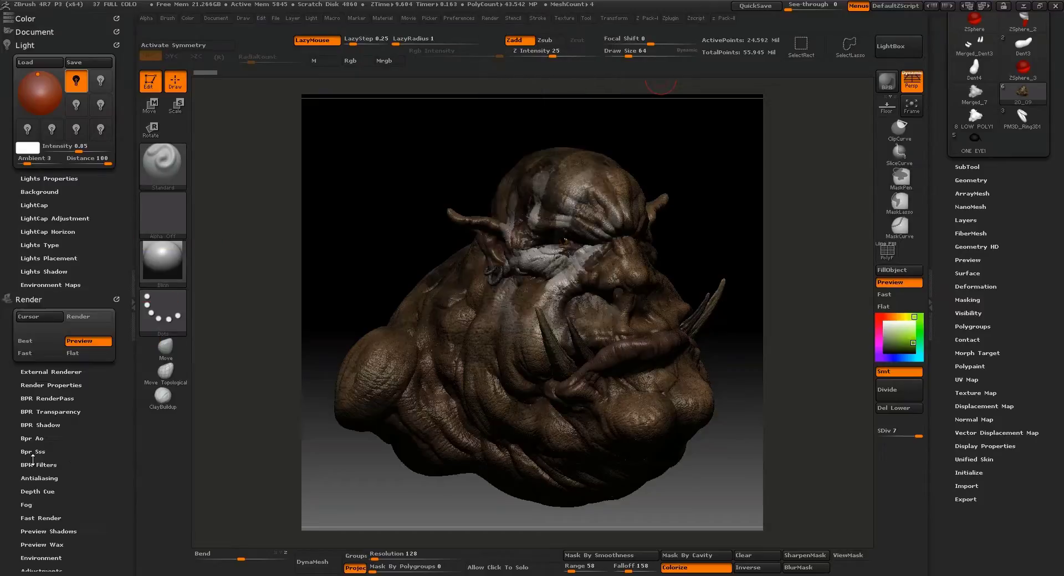
{"action": "left_click_drag", "start_coordinate": [98, 385], "coordinate": [98, 271]}
{"action": "left_click", "coordinate": [62, 284]}
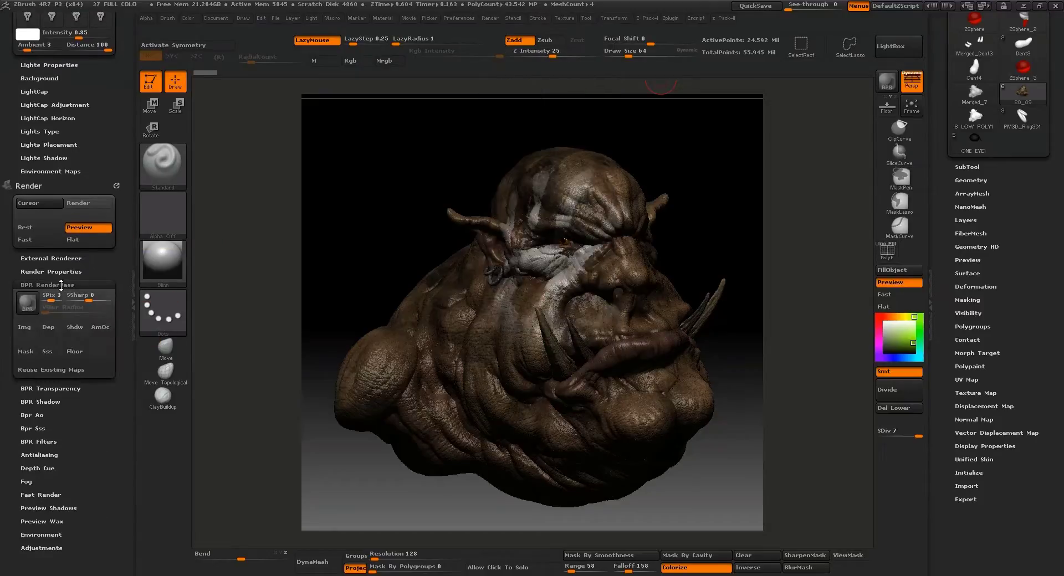
{"action": "left_click", "coordinate": [63, 271]}
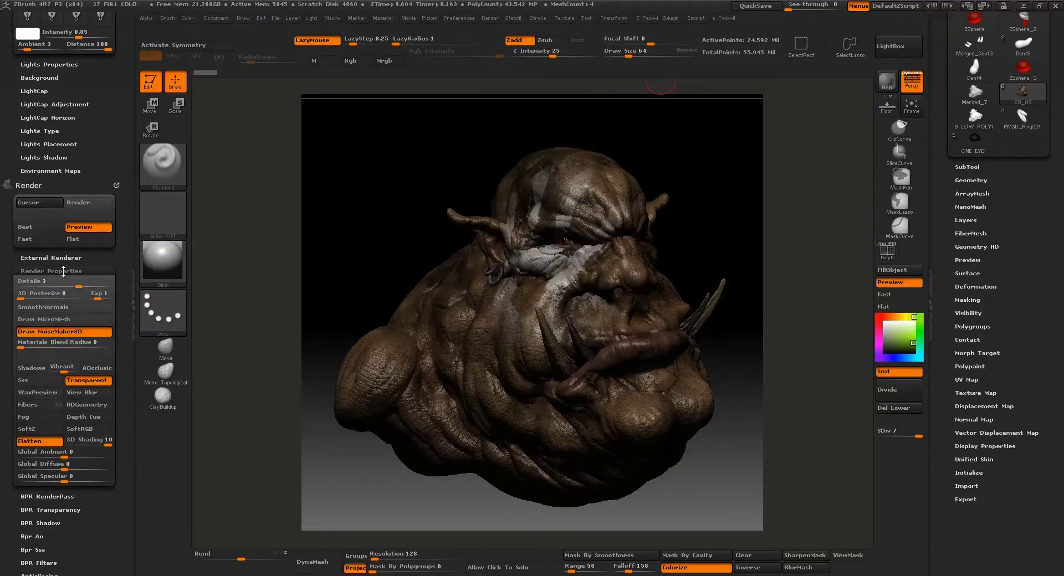
{"action": "scroll", "coordinate": [56, 277], "scroll_direction": "down", "scroll_amount": 3}
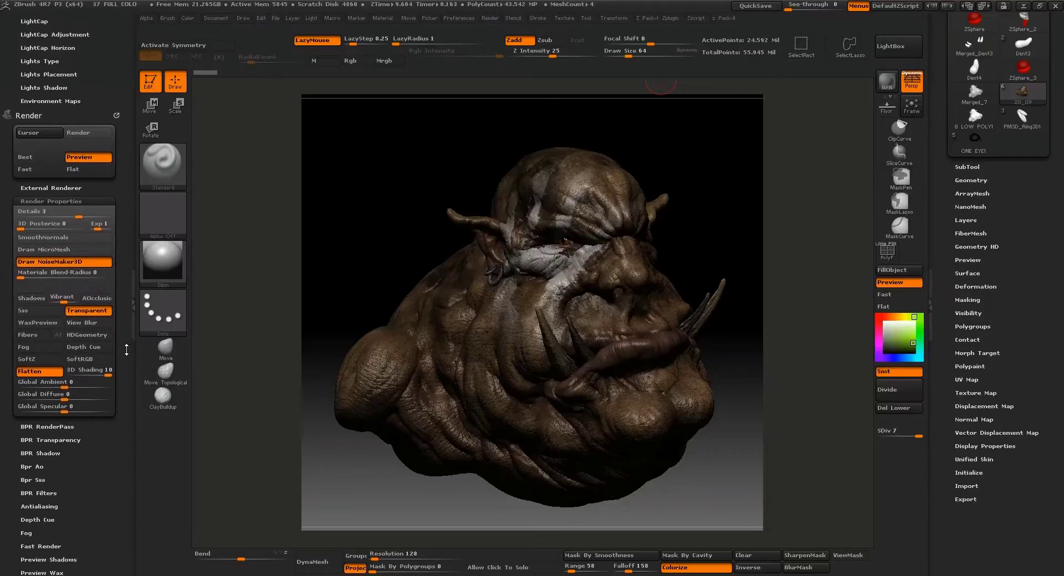
Step: Enable Shadows, AOcclusion and Sss in the Render Properties
{"action": "left_click", "coordinate": [32, 299]}
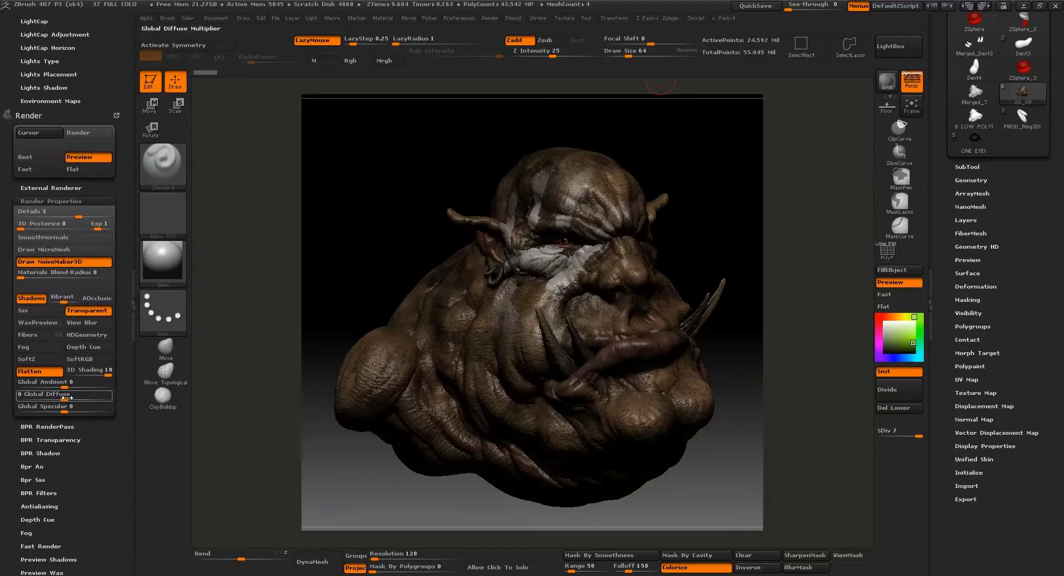
{"action": "left_click", "coordinate": [96, 299]}
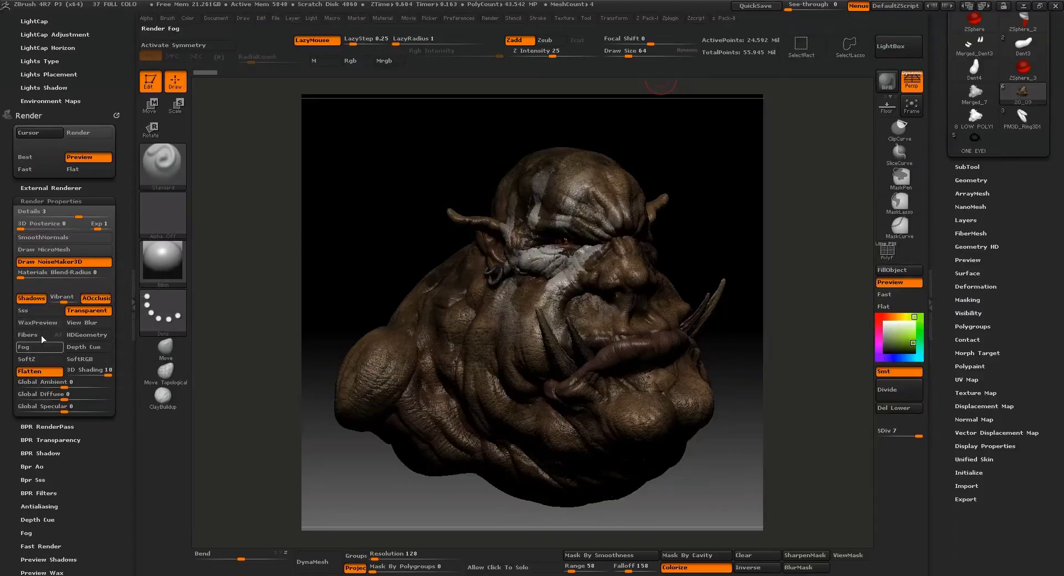
{"action": "left_click", "coordinate": [39, 311]}
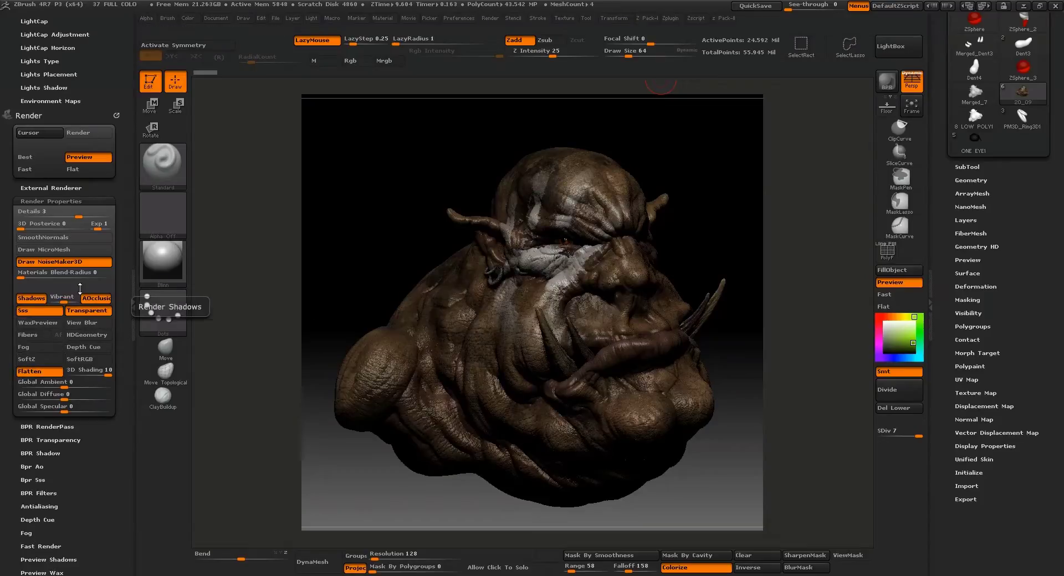
Step: Review the BPR RenderPass options and the BPR Shadow settings
{"action": "left_click", "coordinate": [44, 426]}
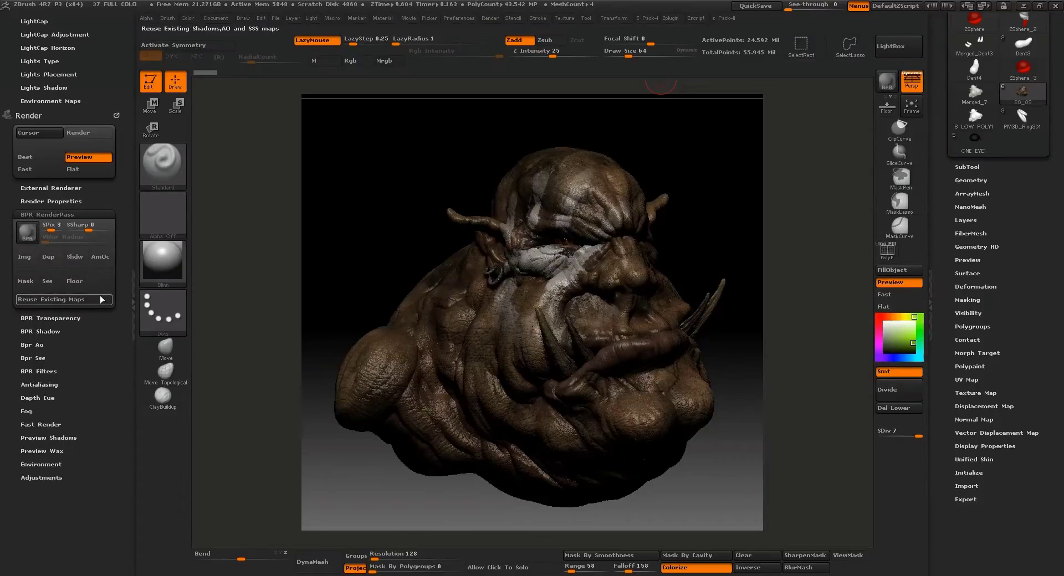
{"action": "left_click", "coordinate": [46, 331]}
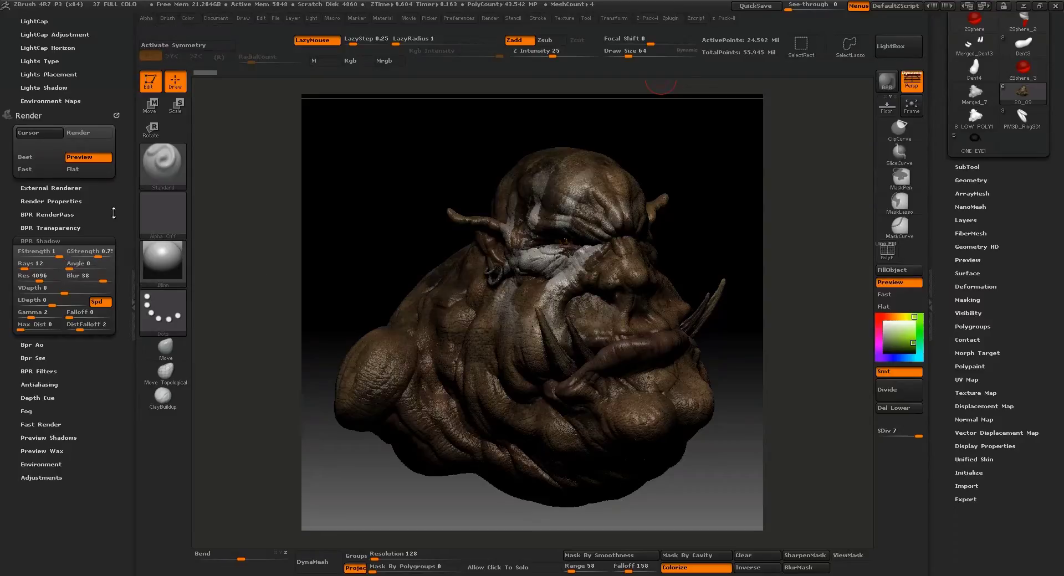
{"action": "scroll", "coordinate": [115, 212], "scroll_direction": "up", "scroll_amount": 3}
{"action": "scroll", "coordinate": [117, 254], "scroll_direction": "up", "scroll_amount": 3}
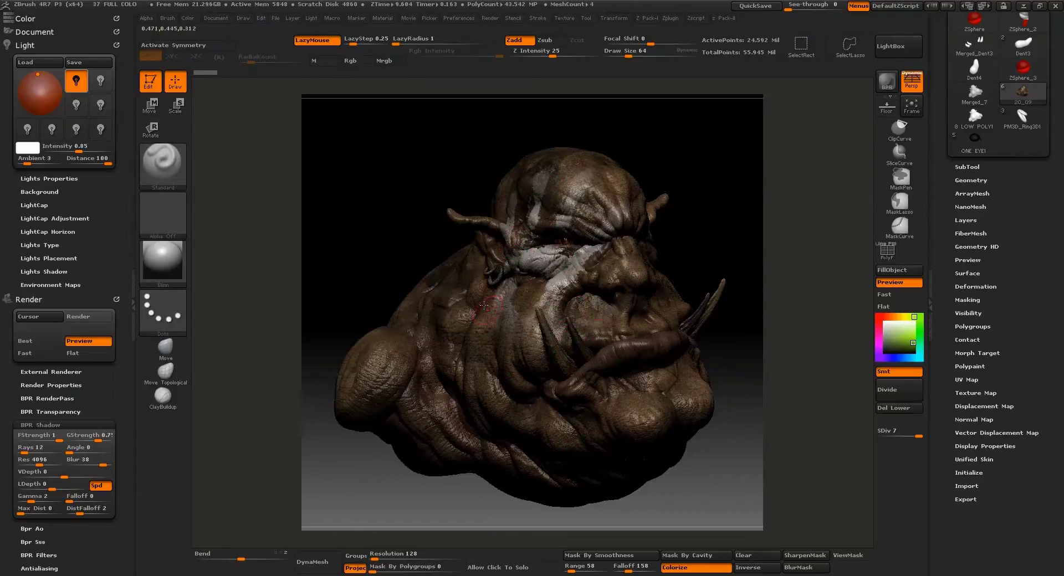
{"action": "left_click_drag", "start_coordinate": [592, 357], "coordinate": [579, 371]}
{"action": "left_click", "coordinate": [127, 240]}
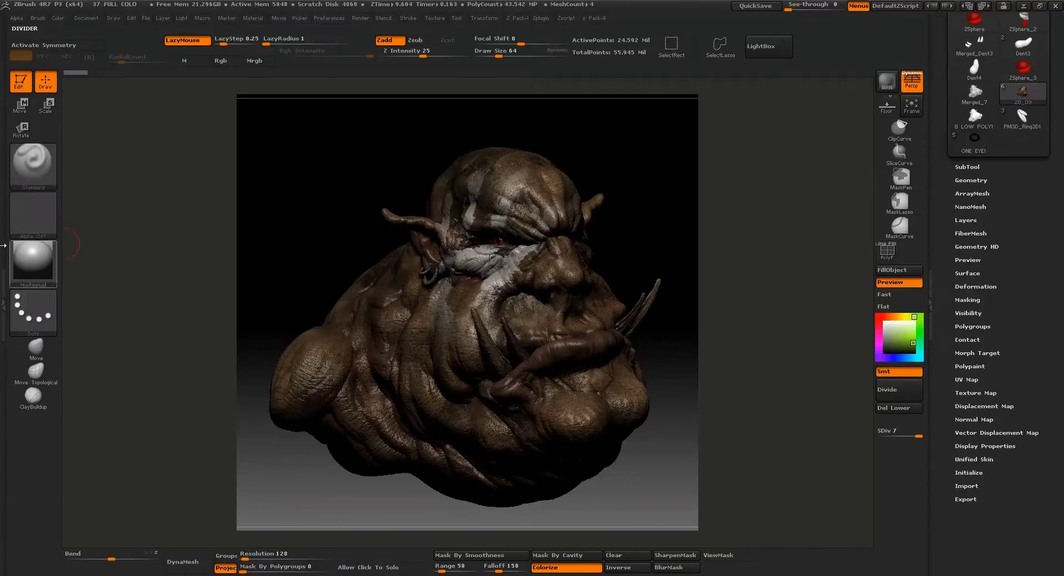
{"action": "left_click", "coordinate": [5, 255]}
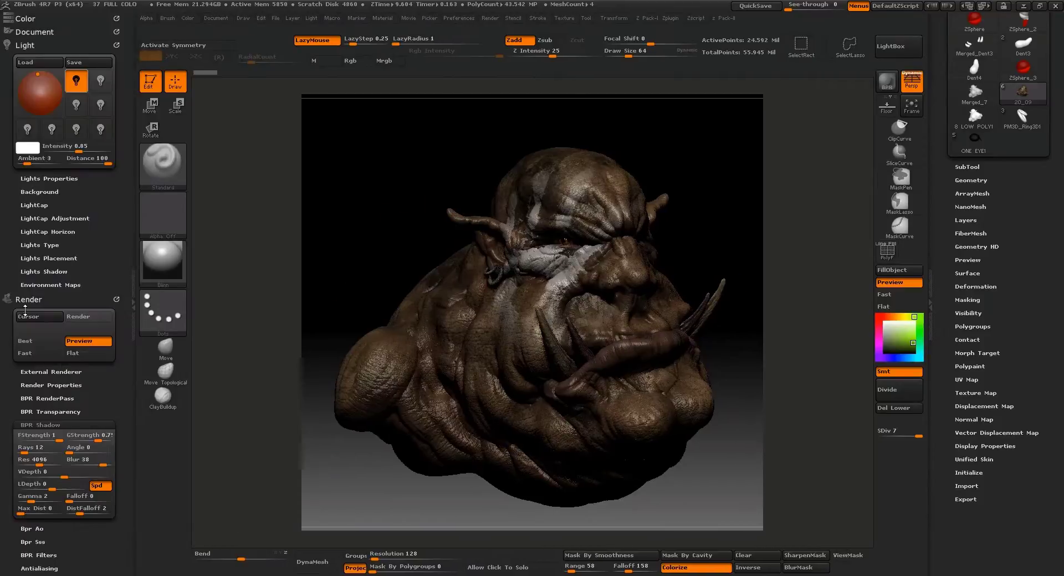
Step: Expand the BPR RenderPass section and run a BPR render of the ogre bust to generate its passes
{"action": "left_click", "coordinate": [35, 400]}
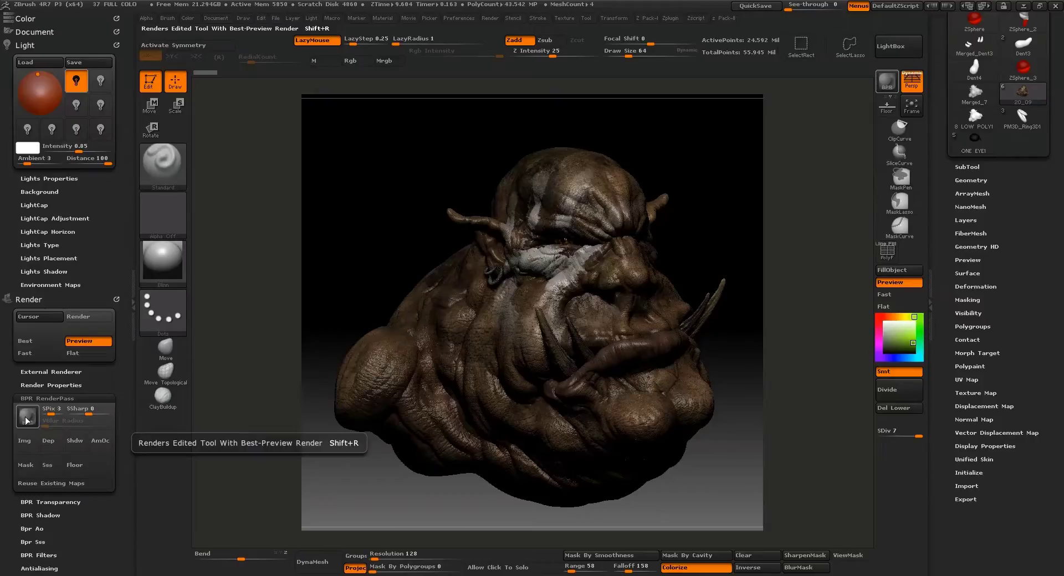
{"action": "left_click", "coordinate": [888, 81]}
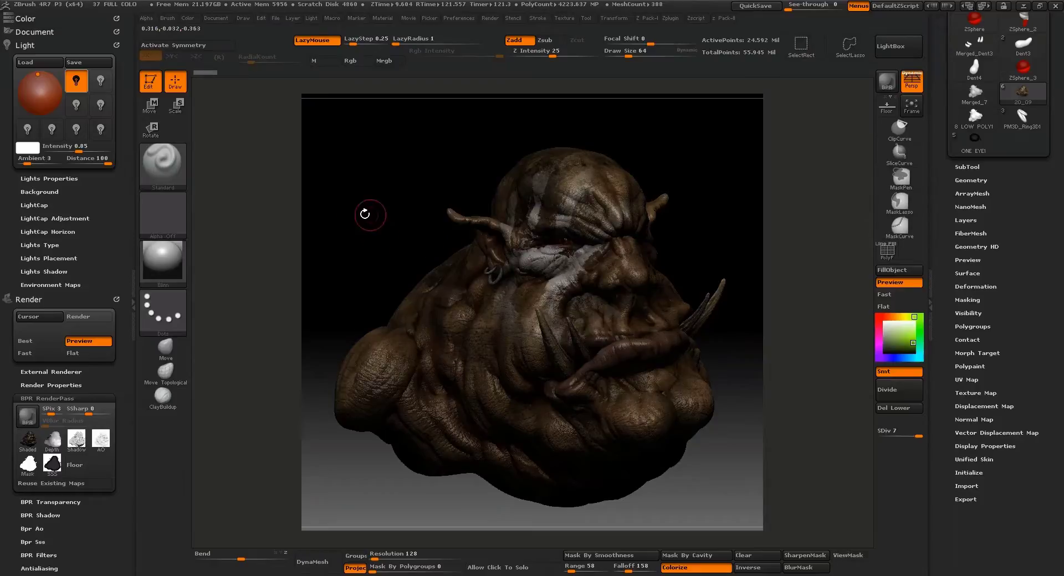
{"action": "left_click", "coordinate": [158, 249]}
{"action": "left_click", "coordinate": [330, 201]}
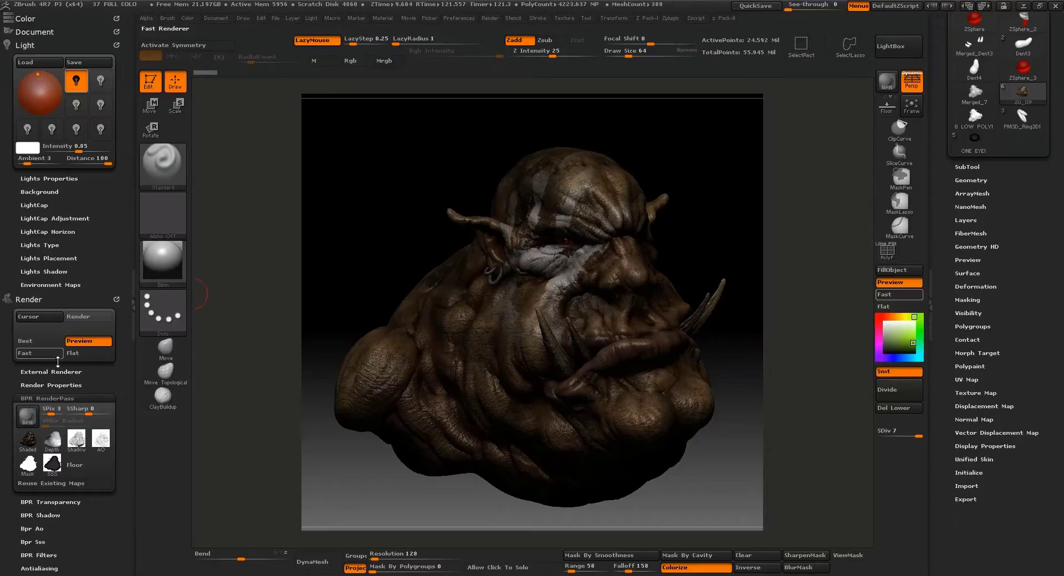
Step: Export the Shaded pass as BPR_Render.psd into the PASS TUTO folder inside GARDE JABBA
{"action": "scroll", "coordinate": [127, 291], "scroll_direction": "down", "scroll_amount": 5}
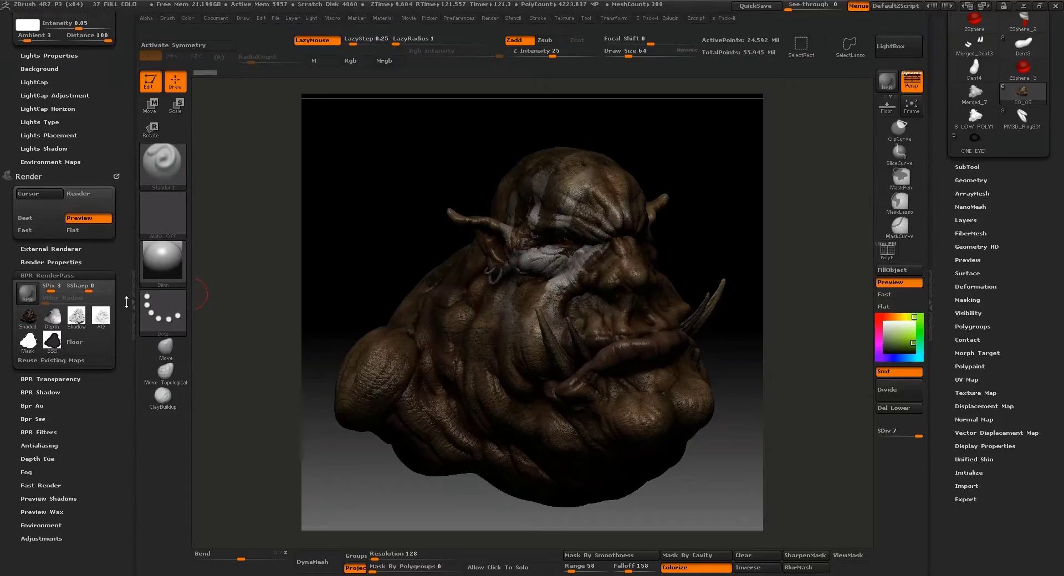
{"action": "scroll", "coordinate": [128, 291], "scroll_direction": "down", "scroll_amount": 1}
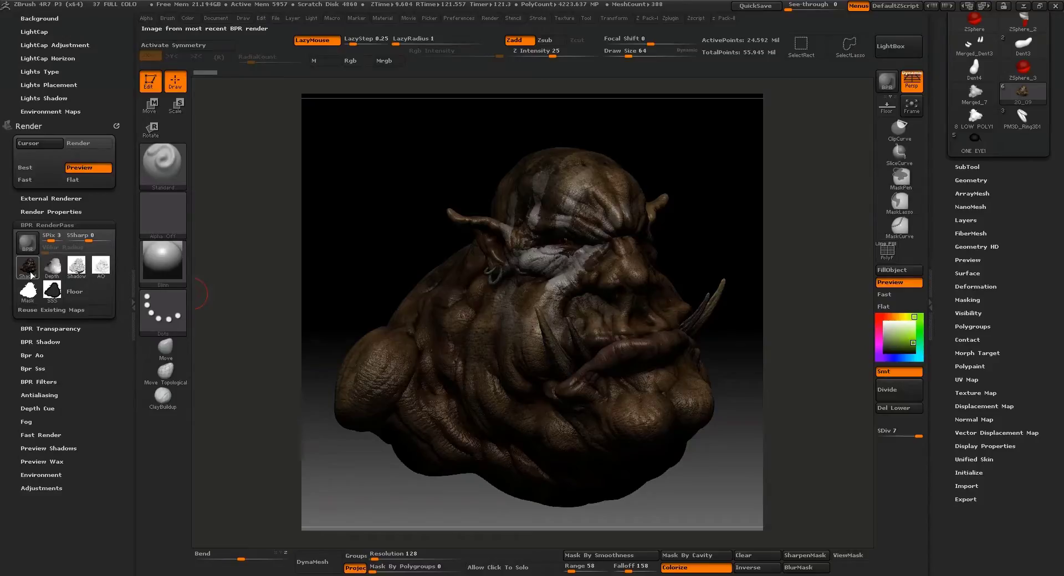
{"action": "mouse_move", "coordinate": [31, 273]}
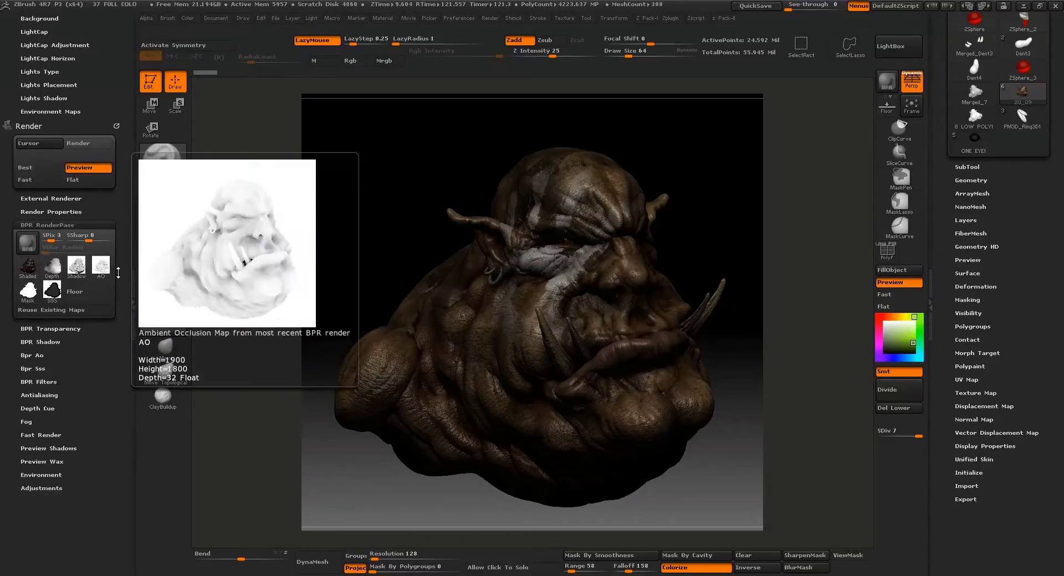
{"action": "left_click", "coordinate": [29, 268]}
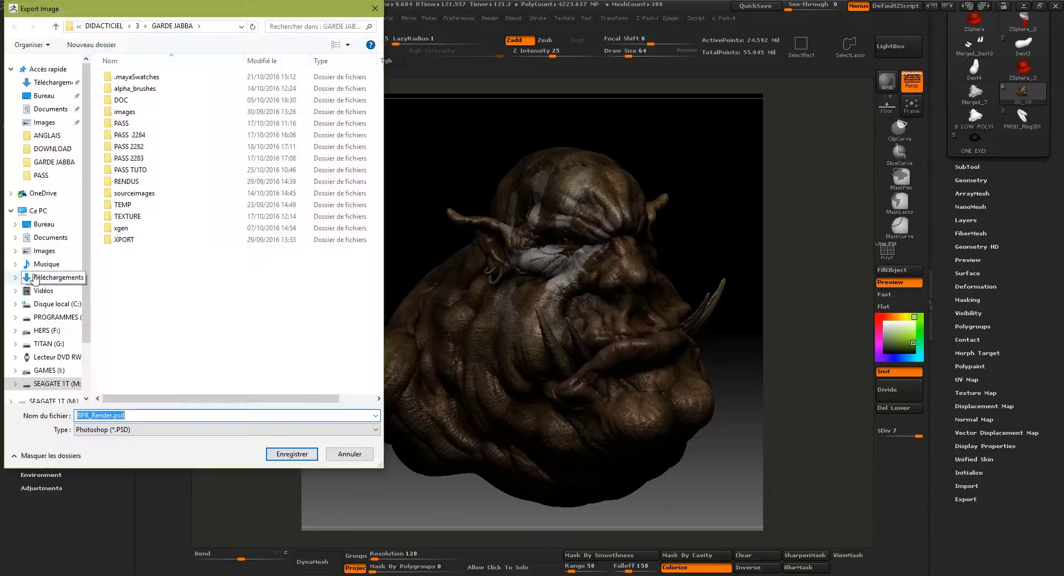
{"action": "left_click_drag", "start_coordinate": [248, 8], "coordinate": [248, 87]}
{"action": "double_click", "coordinate": [131, 248]}
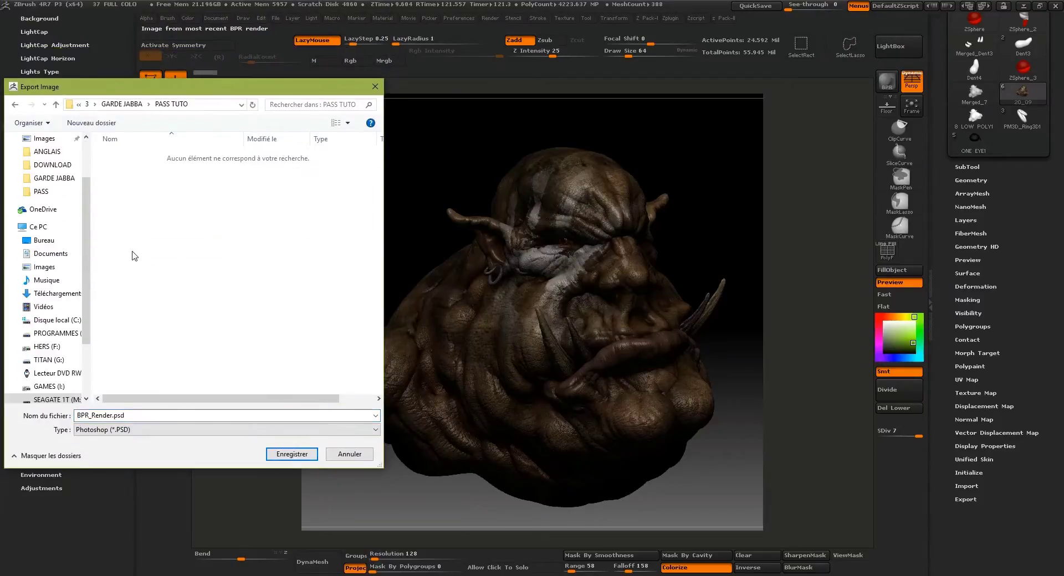
{"action": "left_click", "coordinate": [291, 454]}
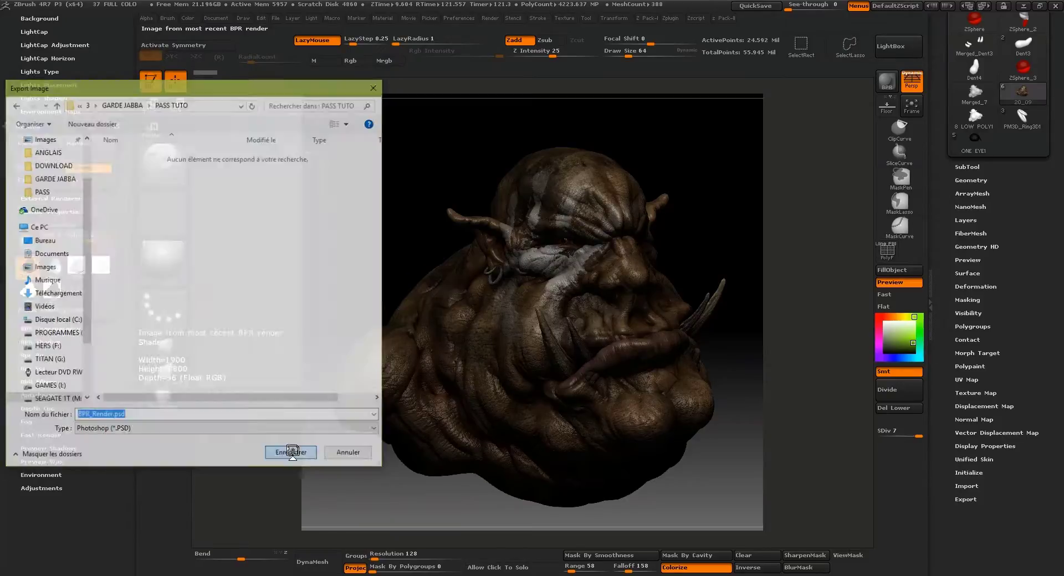
Step: Export the Depth and Shadow passes to PASS TUTO as BPR_Depth.psd and BPR_Shadow.psd
{"action": "left_click", "coordinate": [51, 270]}
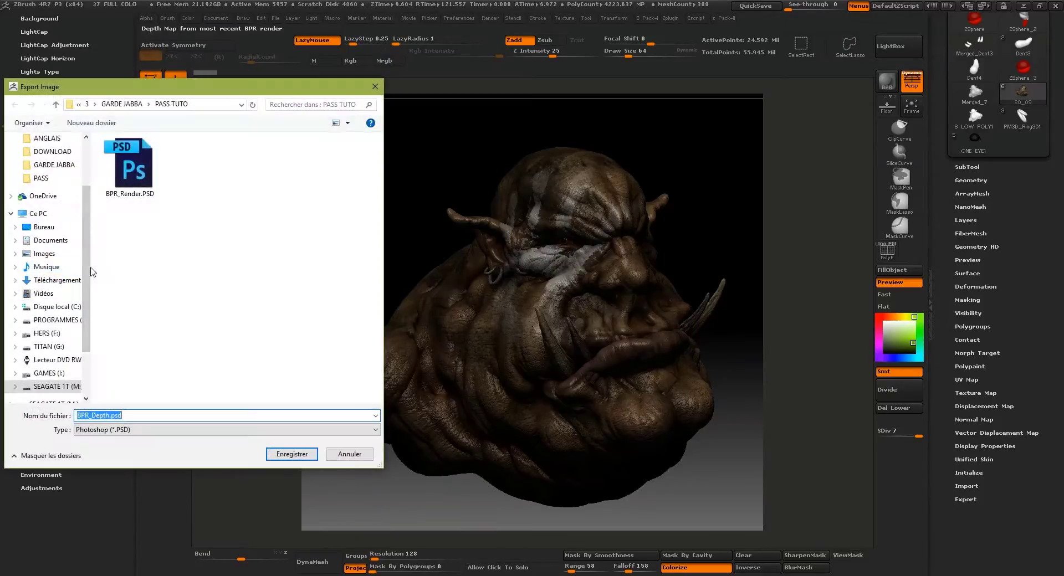
{"action": "left_click", "coordinate": [291, 454]}
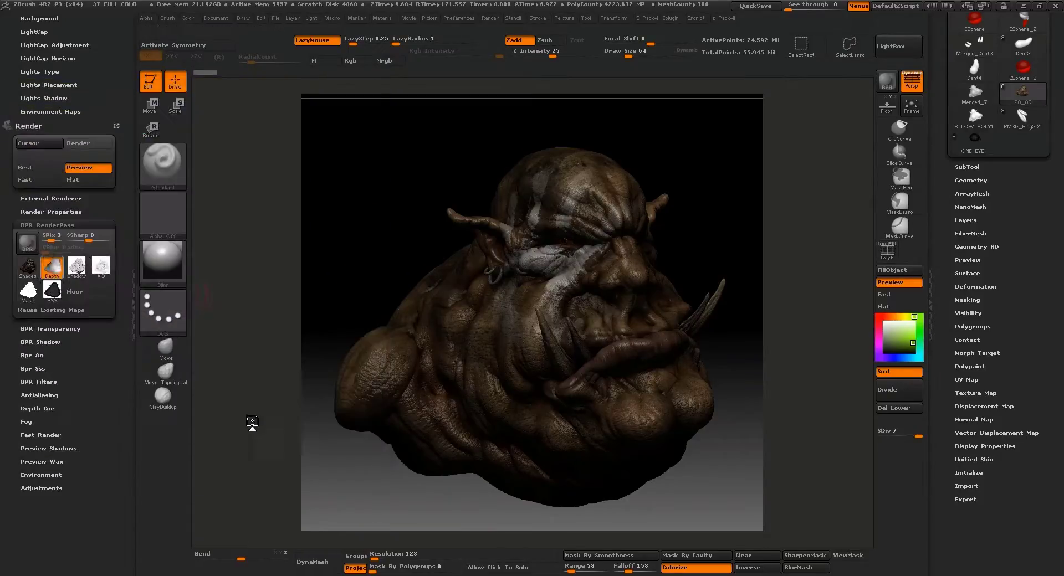
{"action": "left_click", "coordinate": [80, 268]}
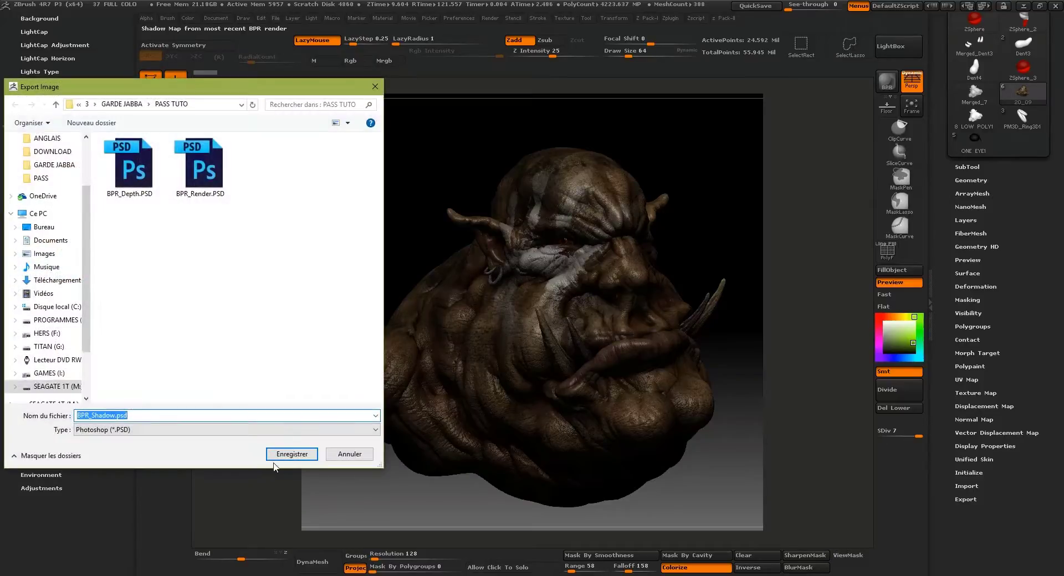
{"action": "left_click", "coordinate": [292, 453]}
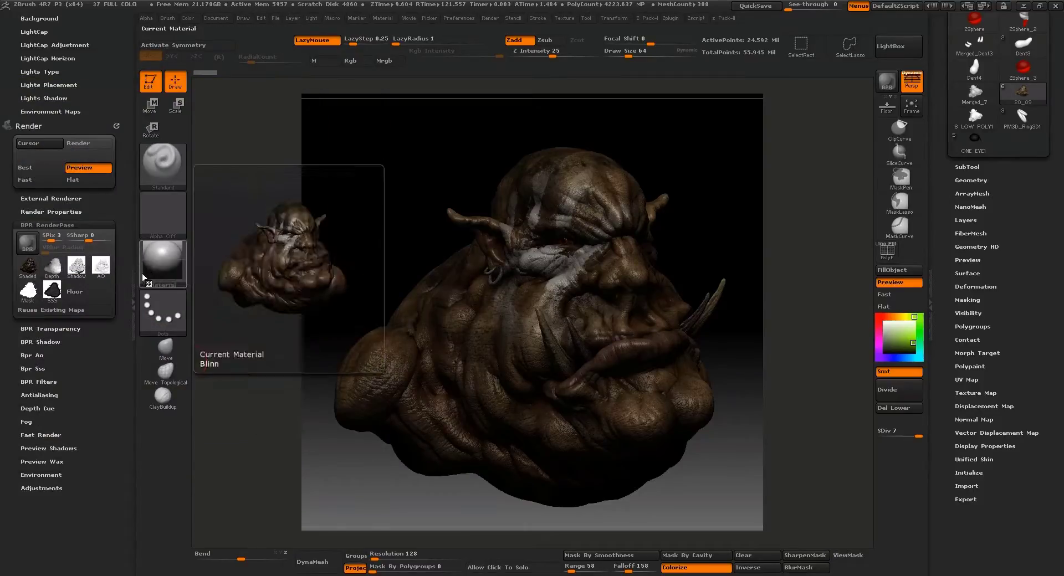
Step: Export the AO and Mask passes to the PASS TUTO folder as BPR_AO and BPR_Mask PSD files
{"action": "mouse_move", "coordinate": [80, 267]}
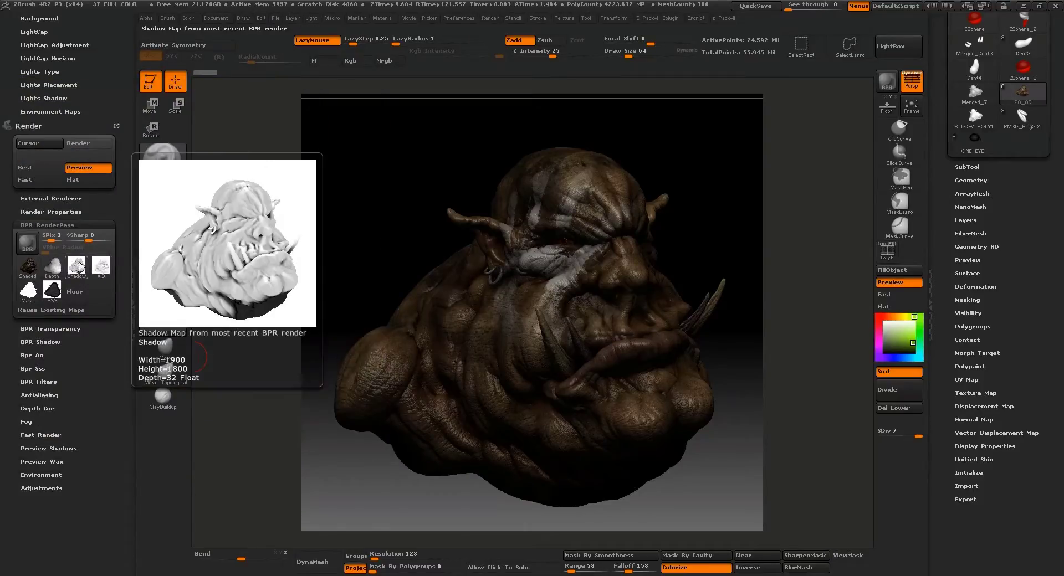
{"action": "left_click", "coordinate": [107, 271]}
{"action": "left_click", "coordinate": [291, 454]}
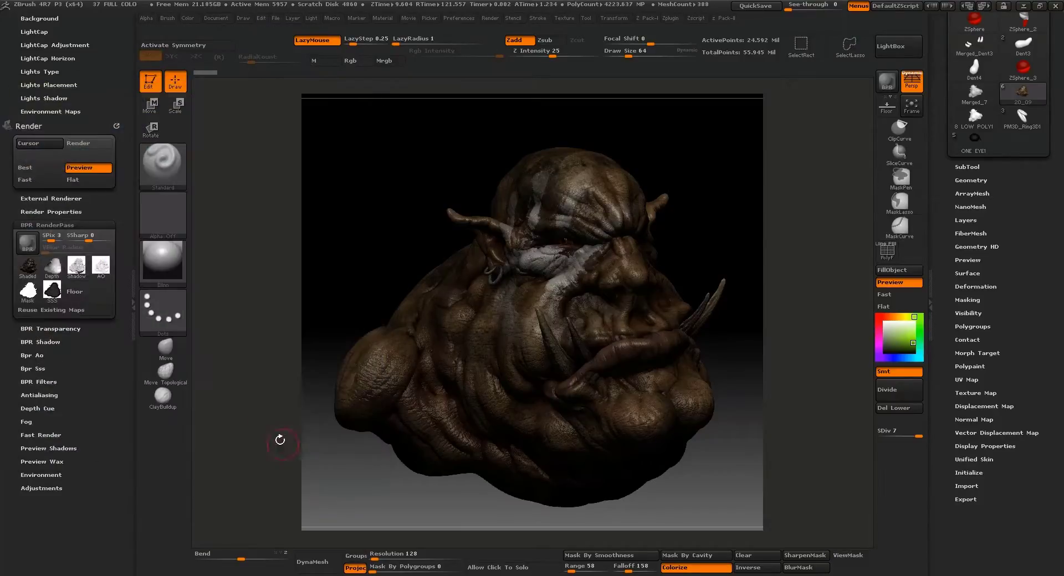
{"action": "left_click", "coordinate": [28, 292]}
{"action": "left_click", "coordinate": [292, 454]}
Step: Export the SSS pass to the PASS TUTO folder as BPR_SSS.psd
{"action": "mouse_move", "coordinate": [51, 289]}
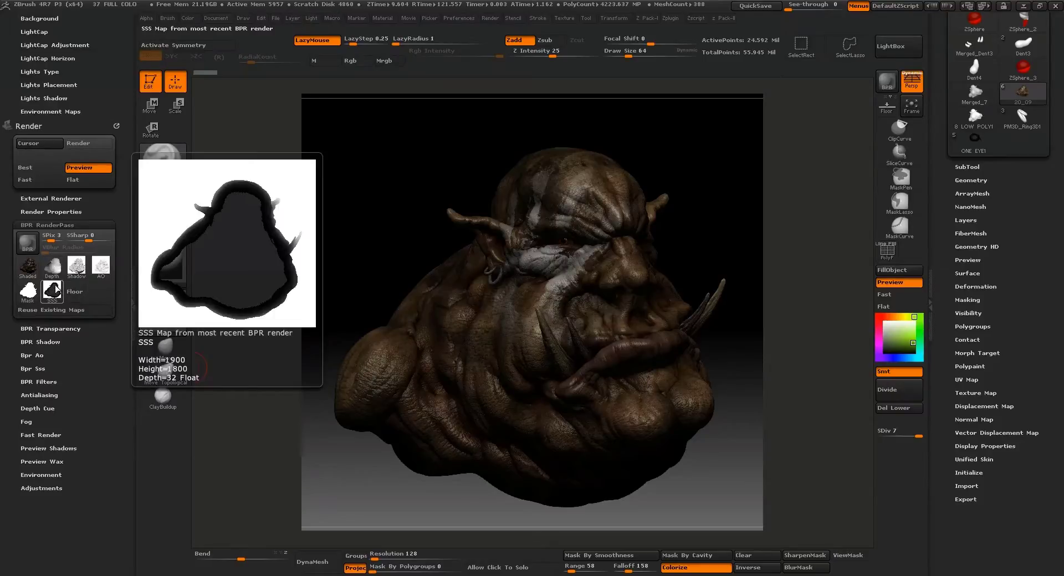
{"action": "left_click", "coordinate": [58, 295]}
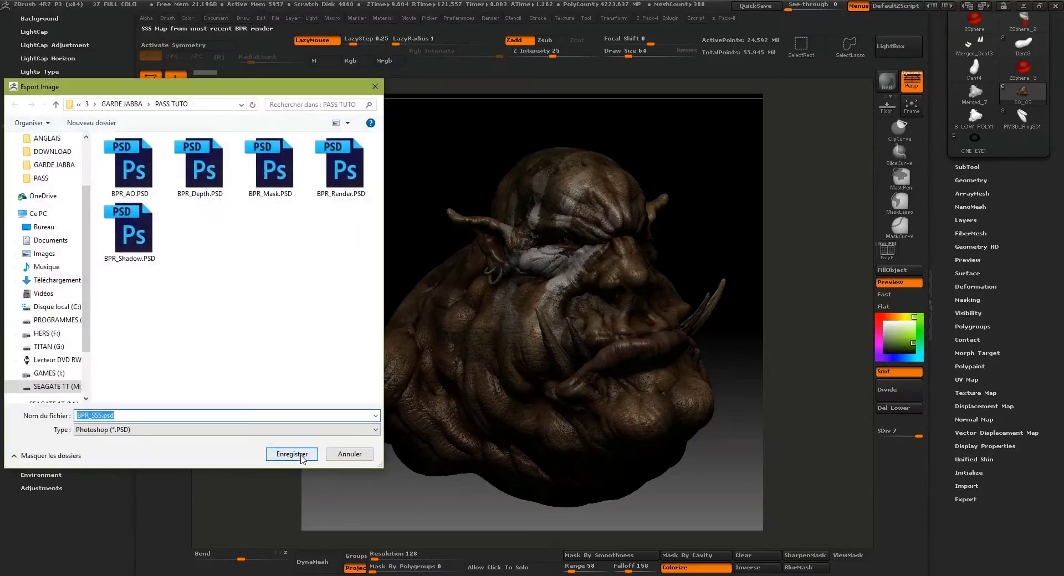
{"action": "left_click", "coordinate": [302, 457]}
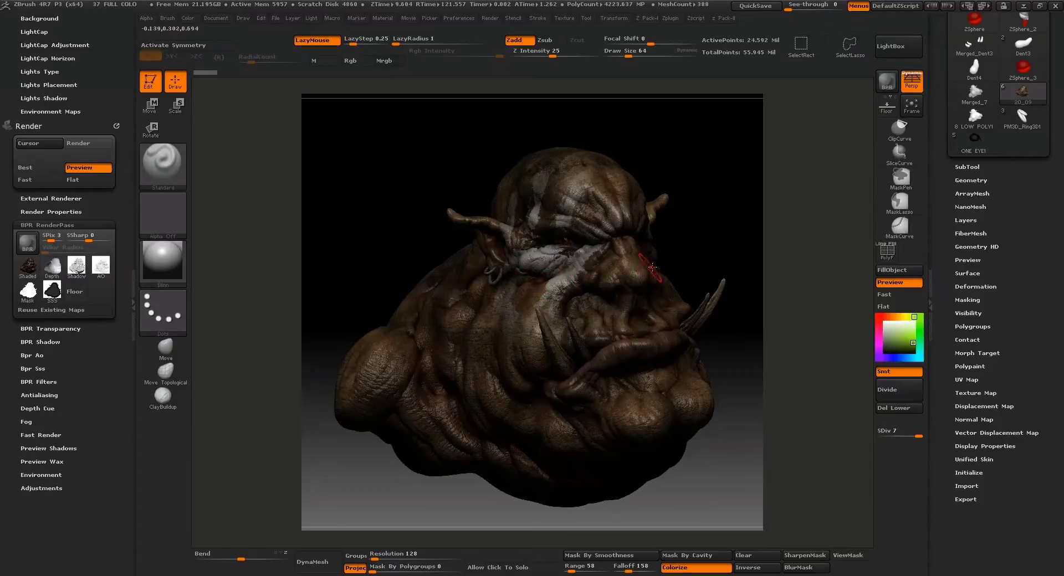
Step: Merge the visible subtools with SubTool Master, using Preserve existing Polygroups and Merge only
{"action": "left_click", "coordinate": [970, 168]}
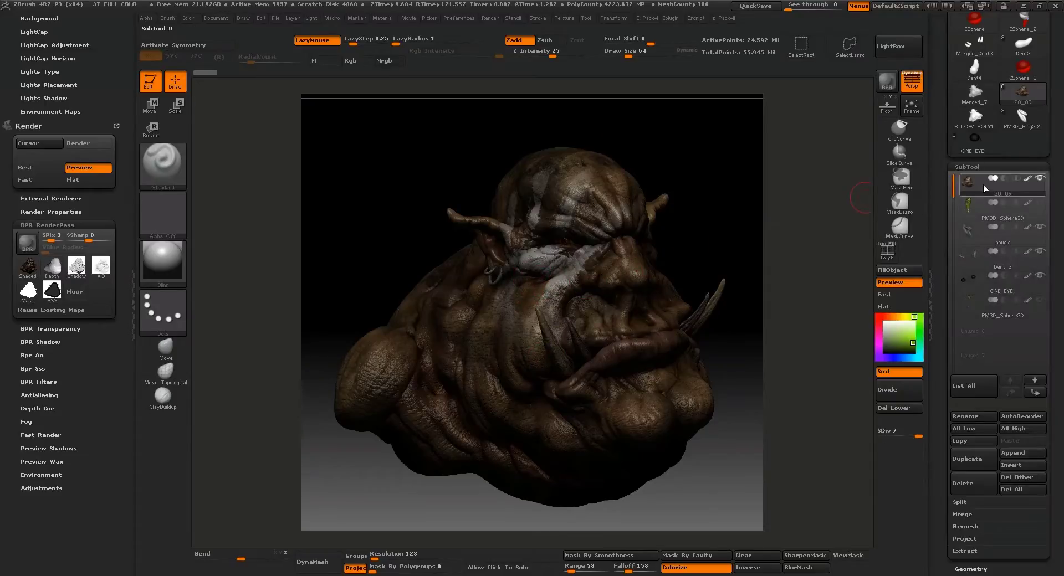
{"action": "mouse_move", "coordinate": [974, 182]}
{"action": "left_click", "coordinate": [670, 20]}
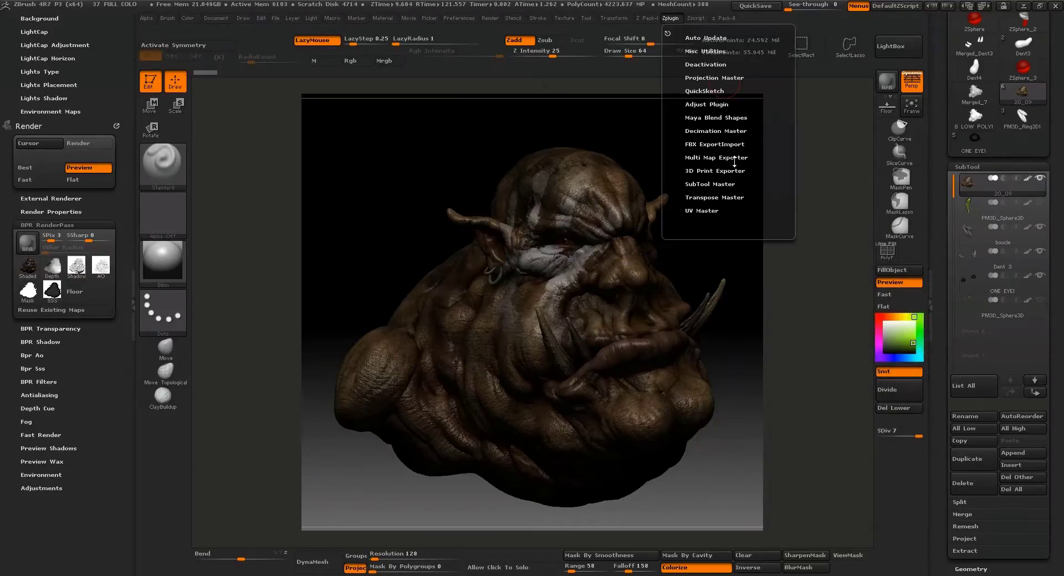
{"action": "left_click", "coordinate": [723, 184]}
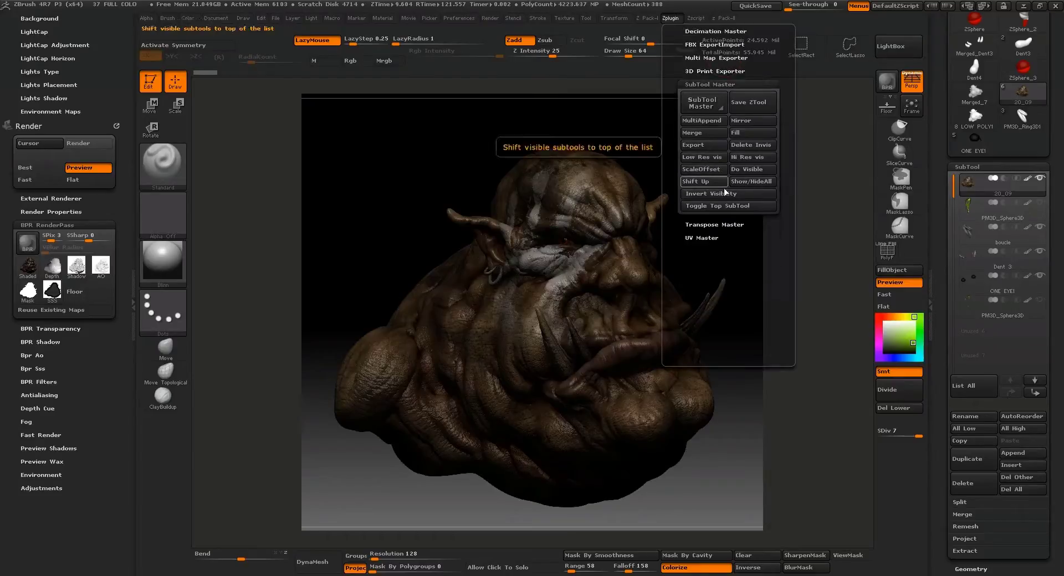
{"action": "left_click", "coordinate": [694, 133]}
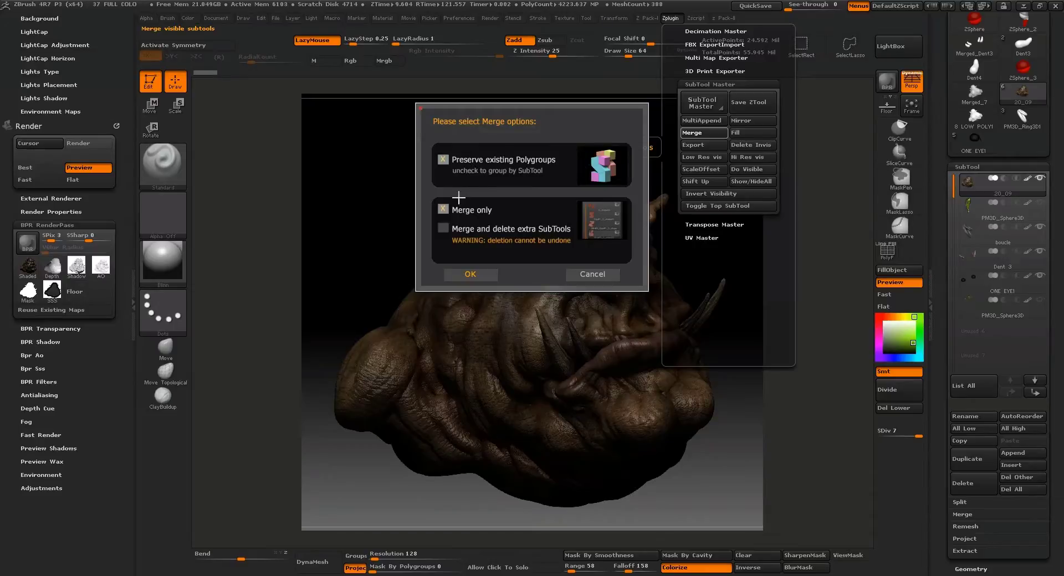
{"action": "left_click", "coordinate": [471, 274]}
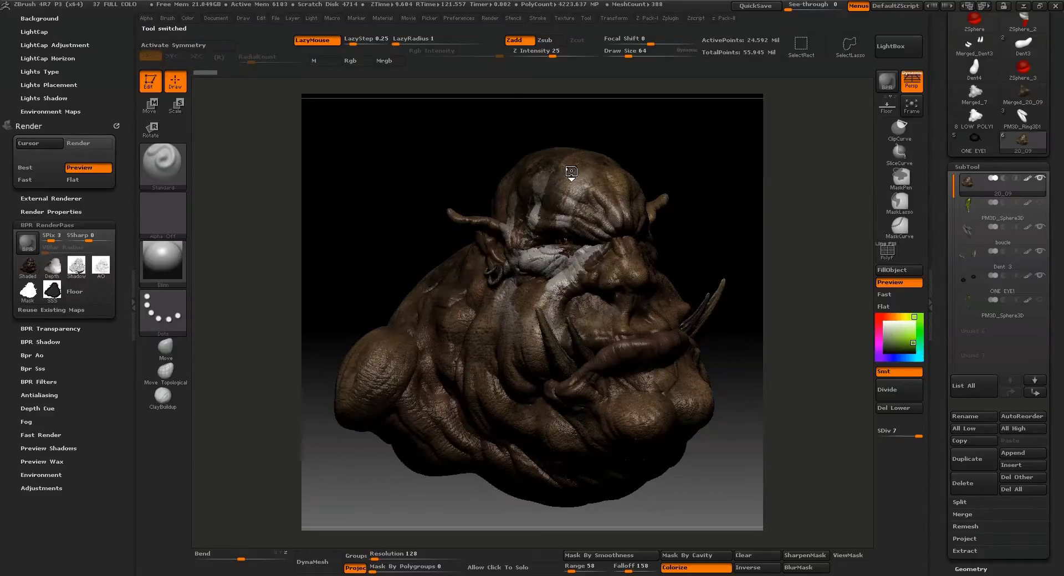
{"action": "left_click", "coordinate": [970, 184]}
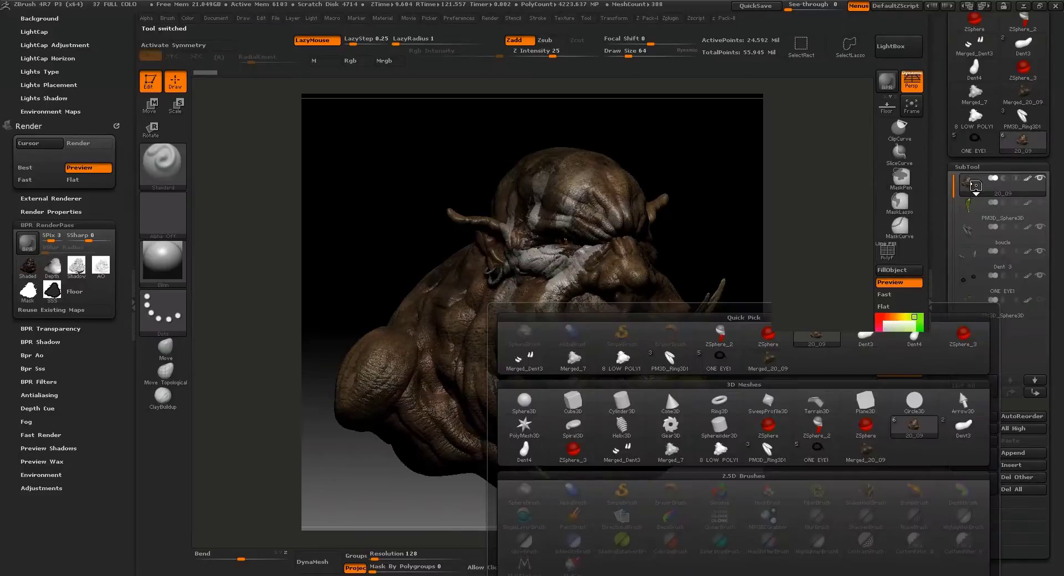
Step: Add the Merged_20_09 mesh as a subtool and make it the only visible, active subtool by hiding the original parts
{"action": "mouse_move", "coordinate": [973, 335]}
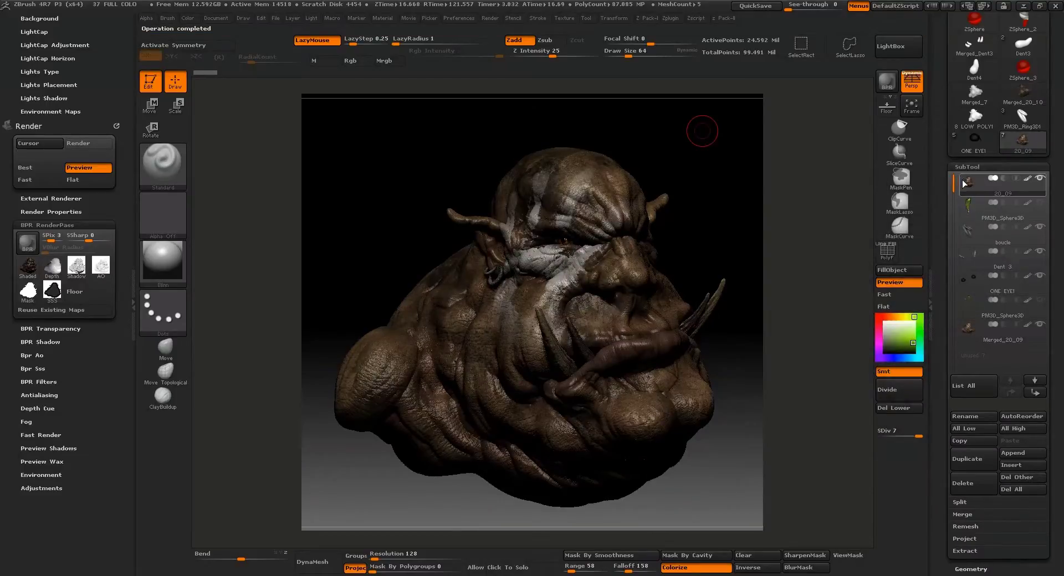
{"action": "left_click", "coordinate": [972, 337]}
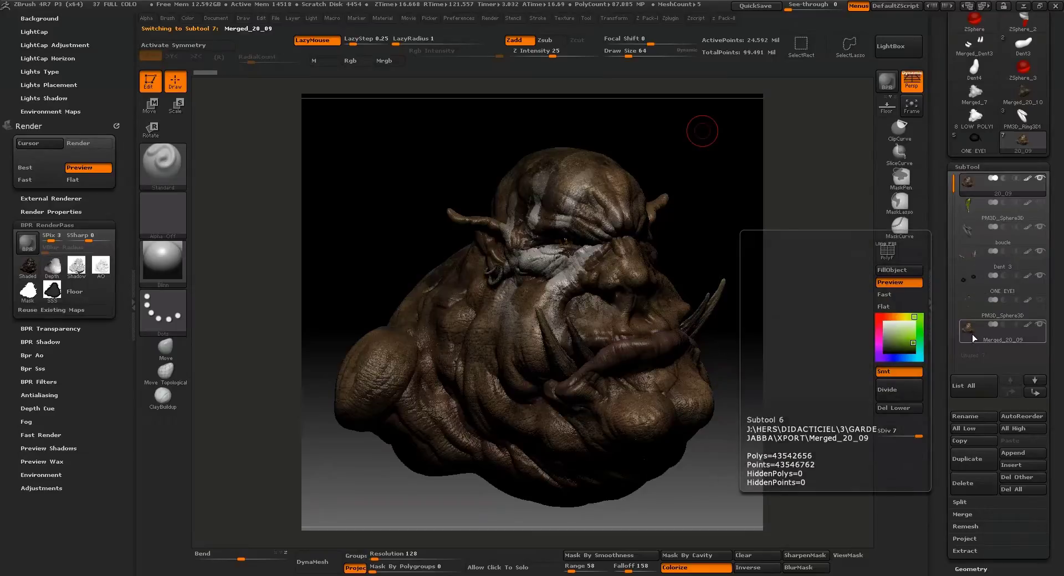
{"action": "left_click", "coordinate": [967, 185]}
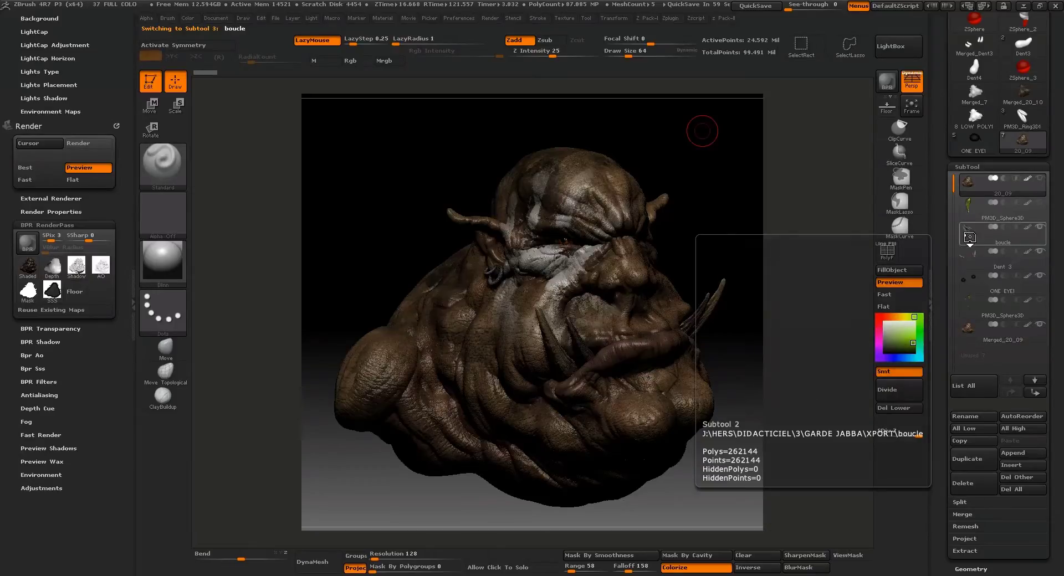
{"action": "left_click", "coordinate": [970, 258]}
{"action": "left_click", "coordinate": [967, 277]}
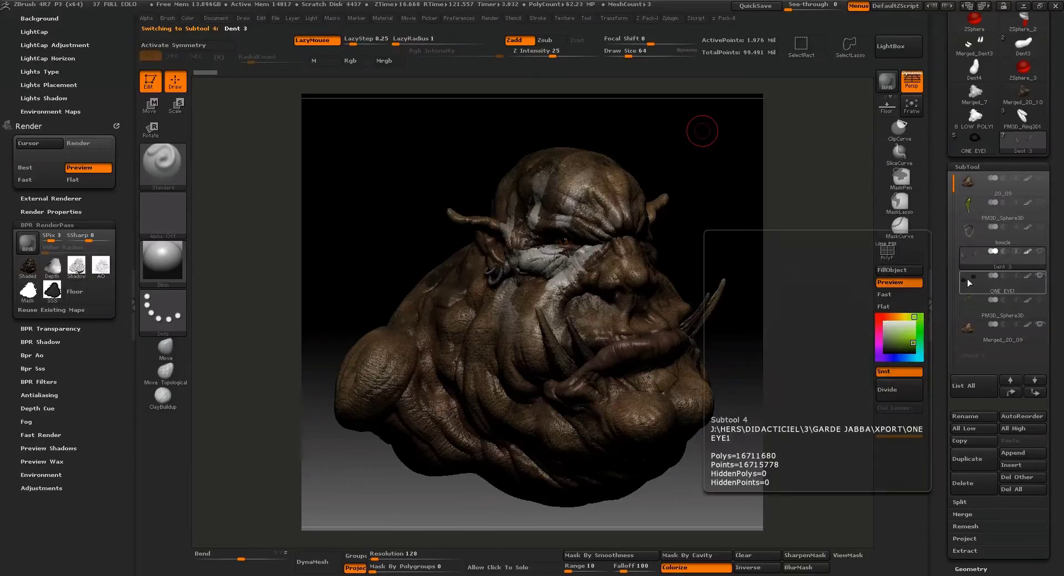
{"action": "left_click", "coordinate": [969, 331]}
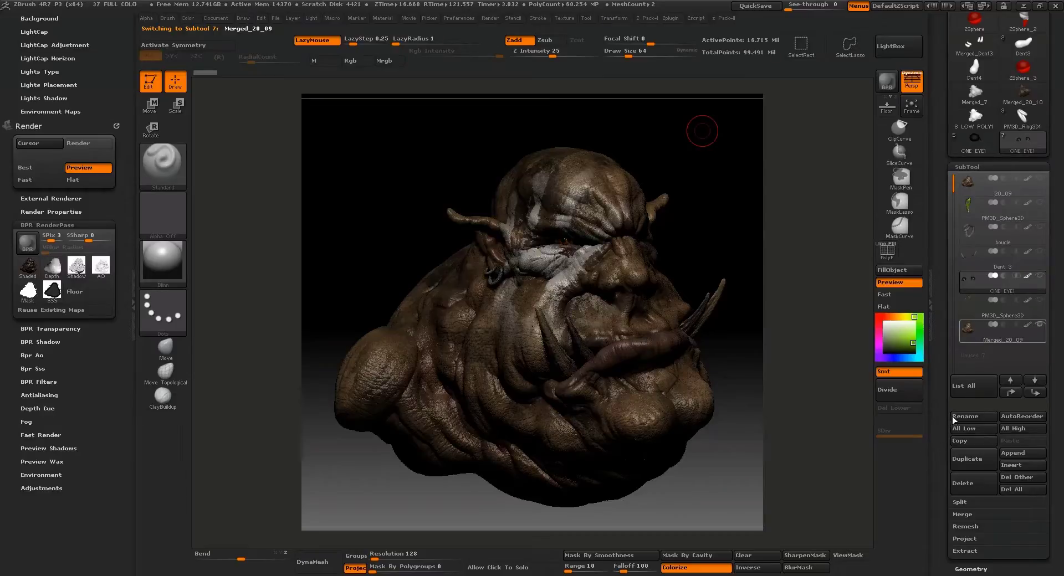
{"action": "left_click", "coordinate": [972, 165]}
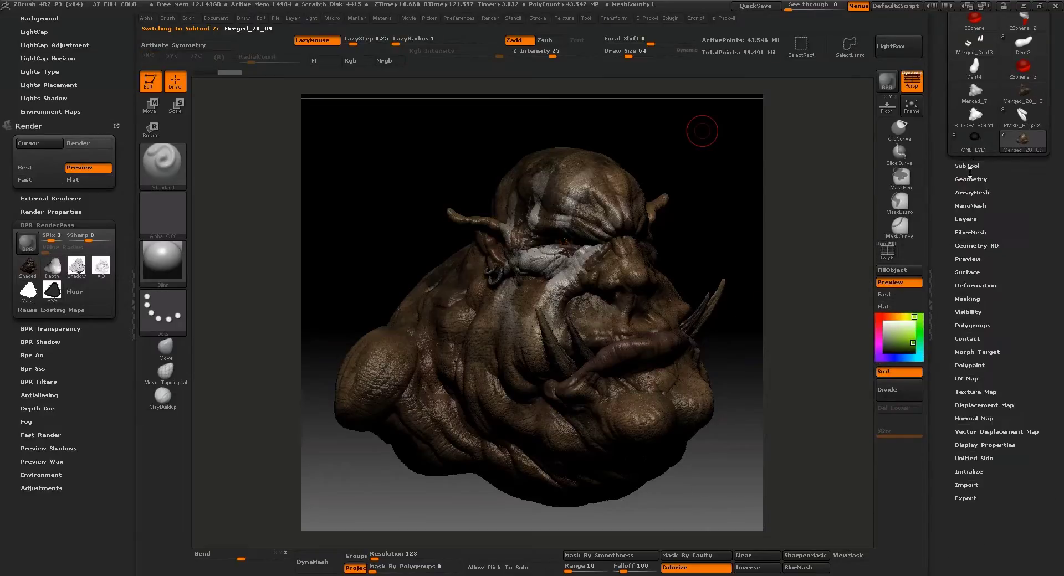
Step: Apply the Flat Color material to the merged bust
{"action": "mouse_move", "coordinate": [165, 263]}
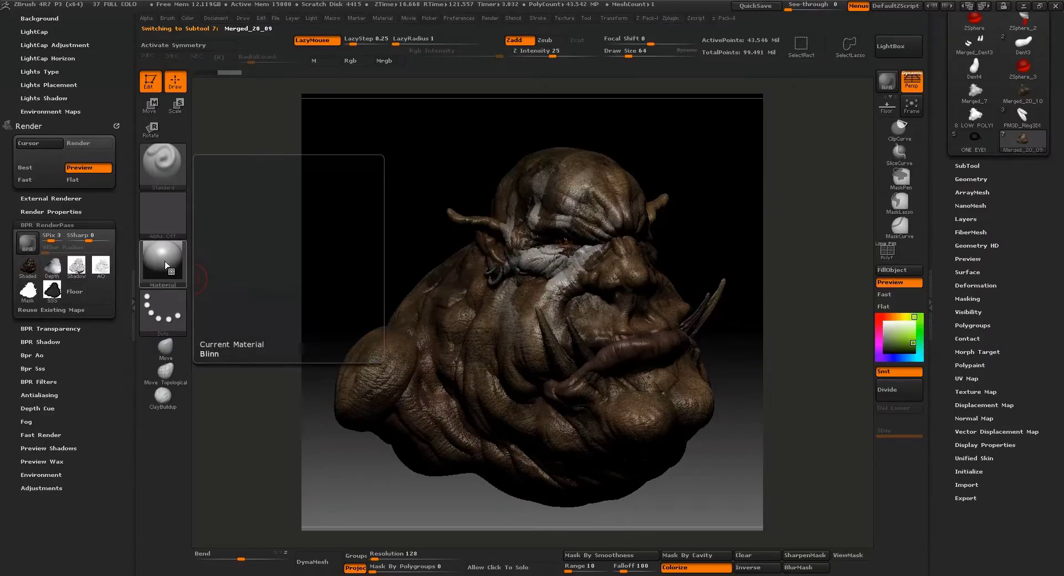
{"action": "left_click", "coordinate": [164, 261]}
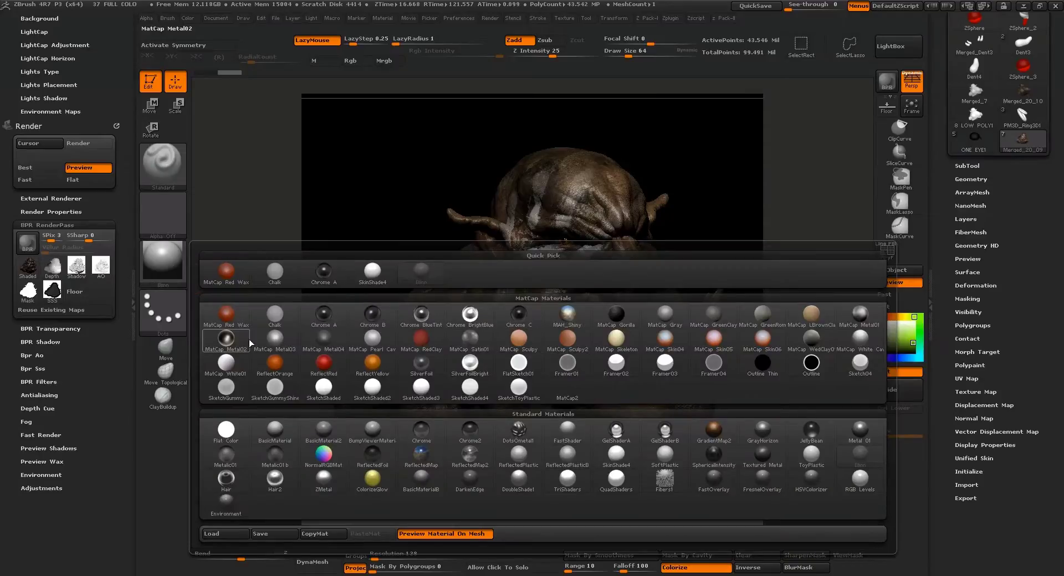
{"action": "left_click", "coordinate": [227, 429]}
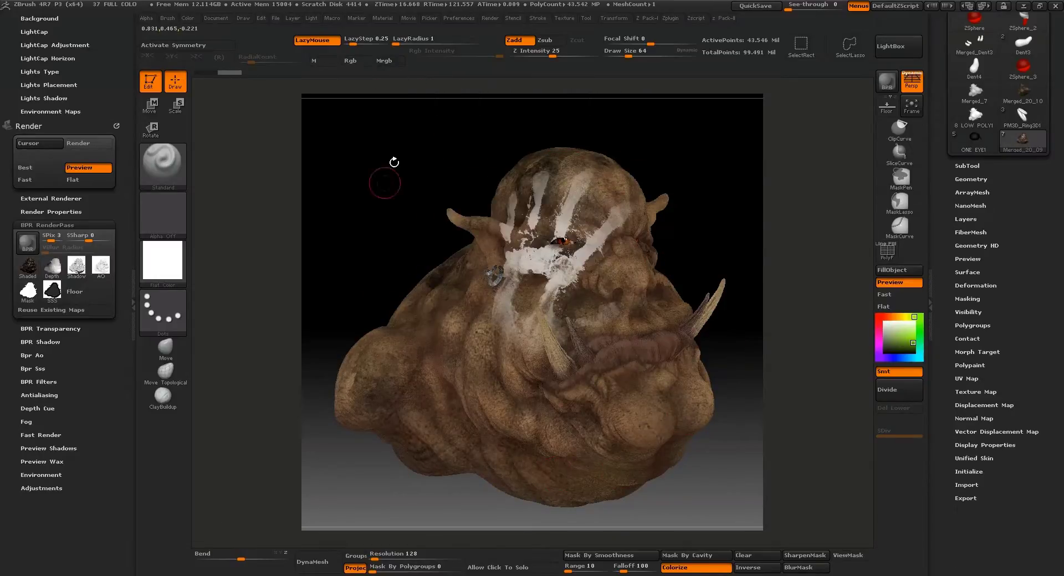
Step: Inspect the flat-coloured bust from the side and restore its stored camera view
{"action": "left_click_drag", "start_coordinate": [375, 251], "coordinate": [356, 304]}
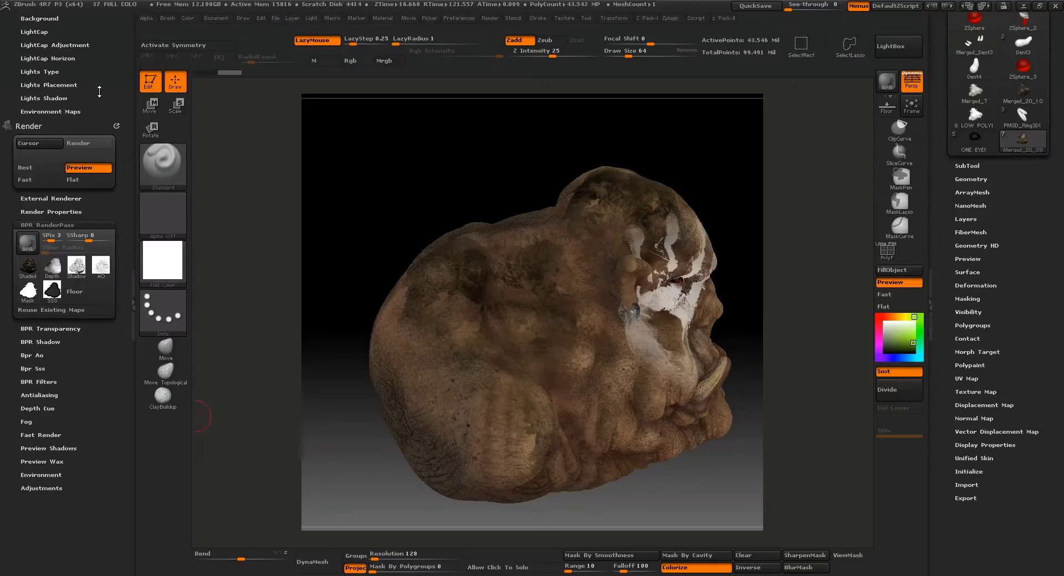
{"action": "left_click_drag", "start_coordinate": [97, 97], "coordinate": [115, 215]}
{"action": "left_click", "coordinate": [35, 31]}
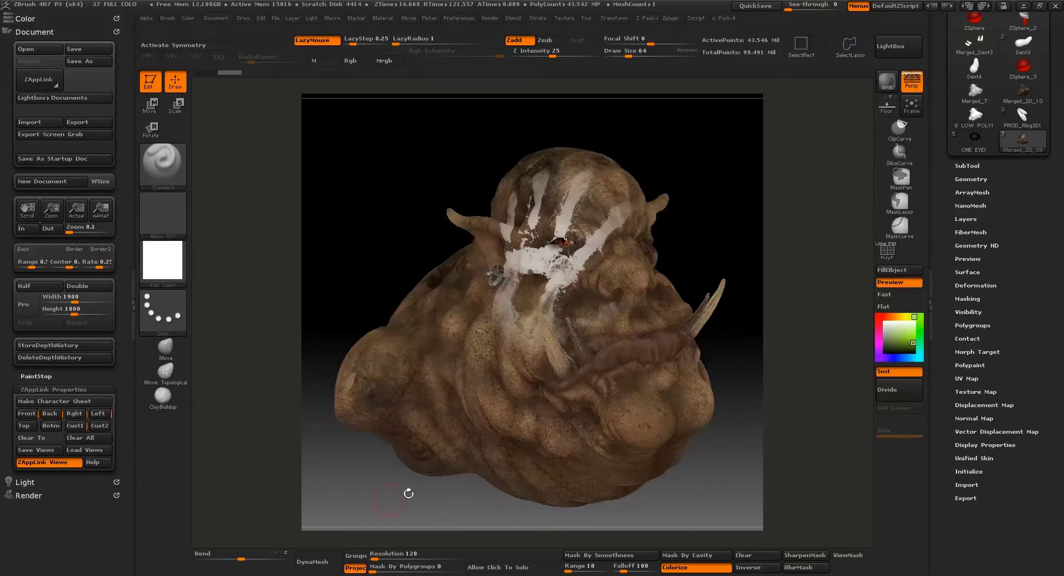
{"action": "left_click", "coordinate": [43, 28]}
{"action": "left_click", "coordinate": [44, 27]}
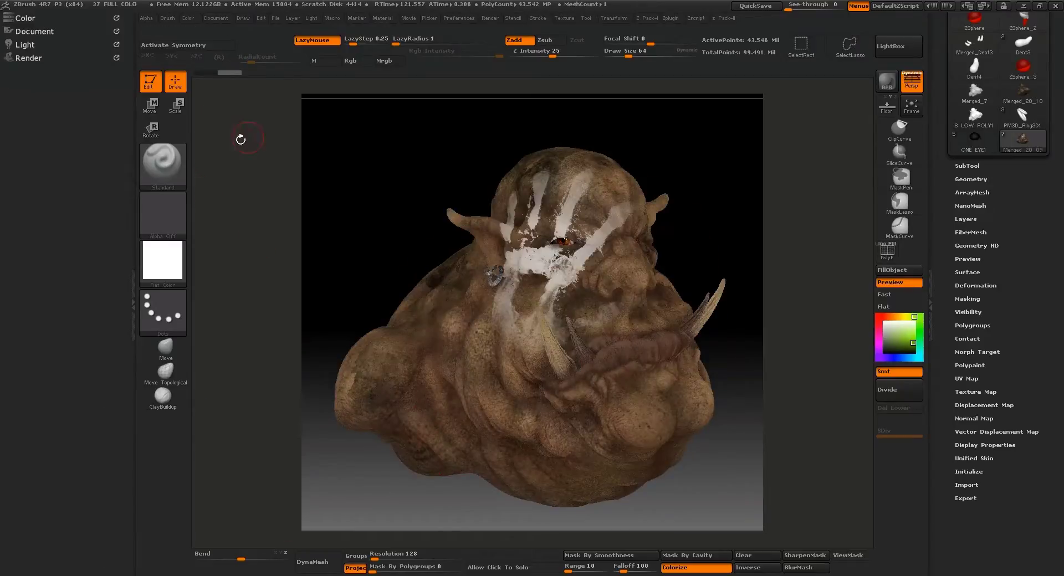
Step: Turn off Shadows, AOcclusion, Sss and Transparent in the render properties
{"action": "left_click", "coordinate": [33, 58]}
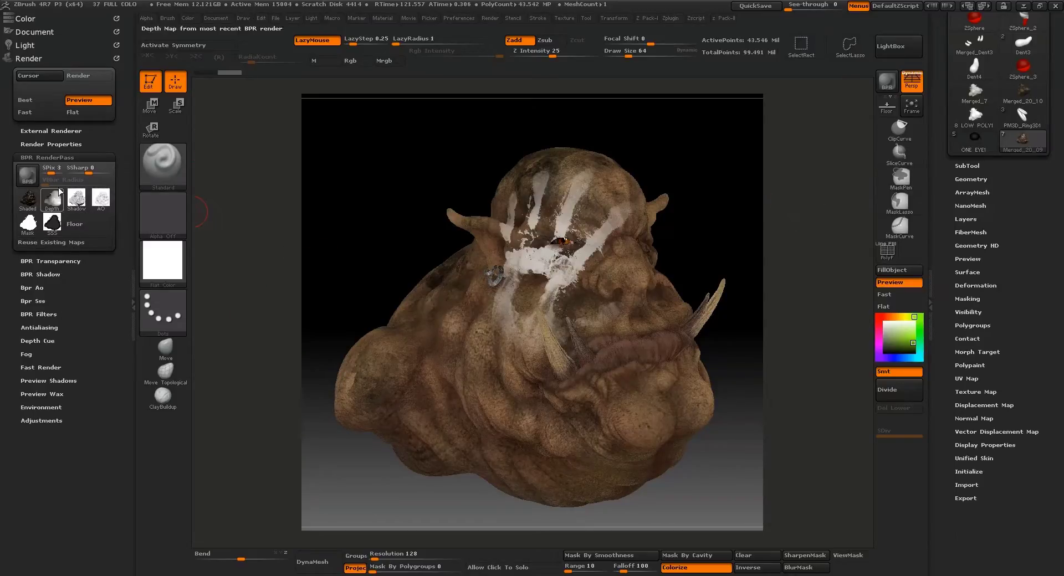
{"action": "left_click", "coordinate": [52, 144]}
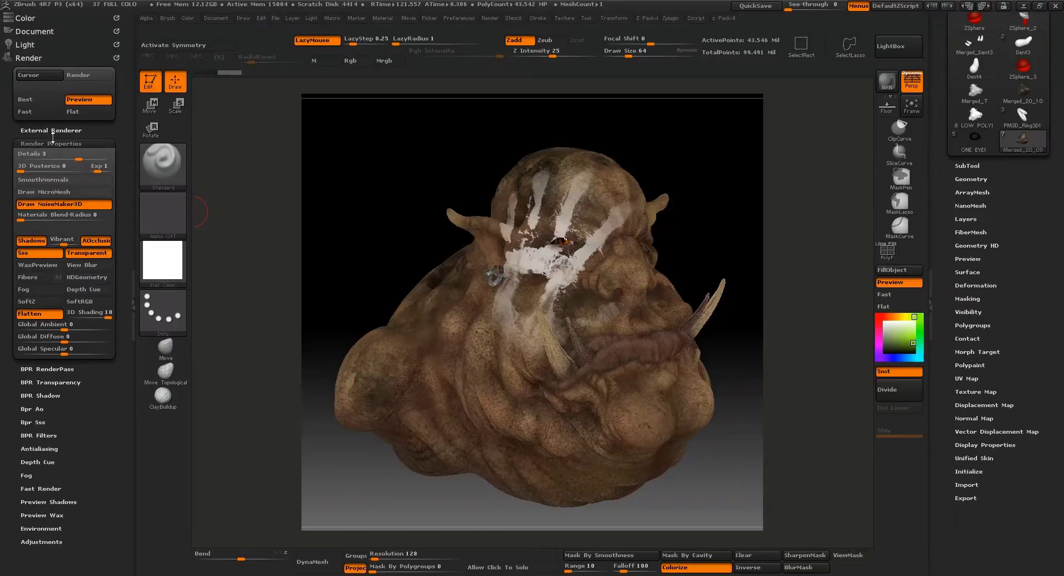
{"action": "left_click", "coordinate": [31, 240]}
{"action": "left_click", "coordinate": [97, 244]}
{"action": "left_click", "coordinate": [38, 254]}
{"action": "left_click", "coordinate": [83, 255]}
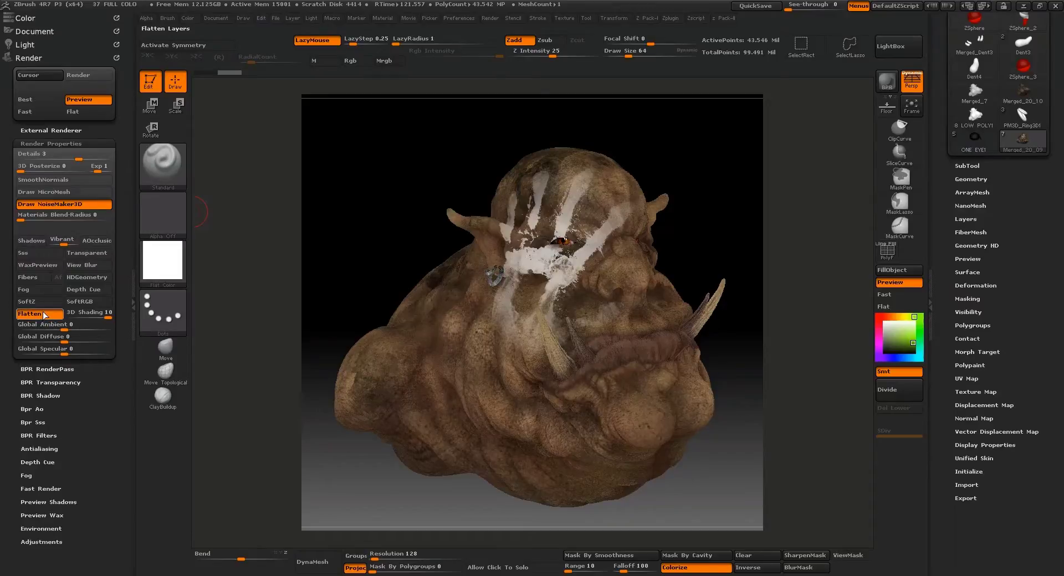
Step: Render the flat-coloured bust with BPR and export the Shaded pass to the PASS TUTO folder as FLAT in PSD format
{"action": "left_click", "coordinate": [886, 81]}
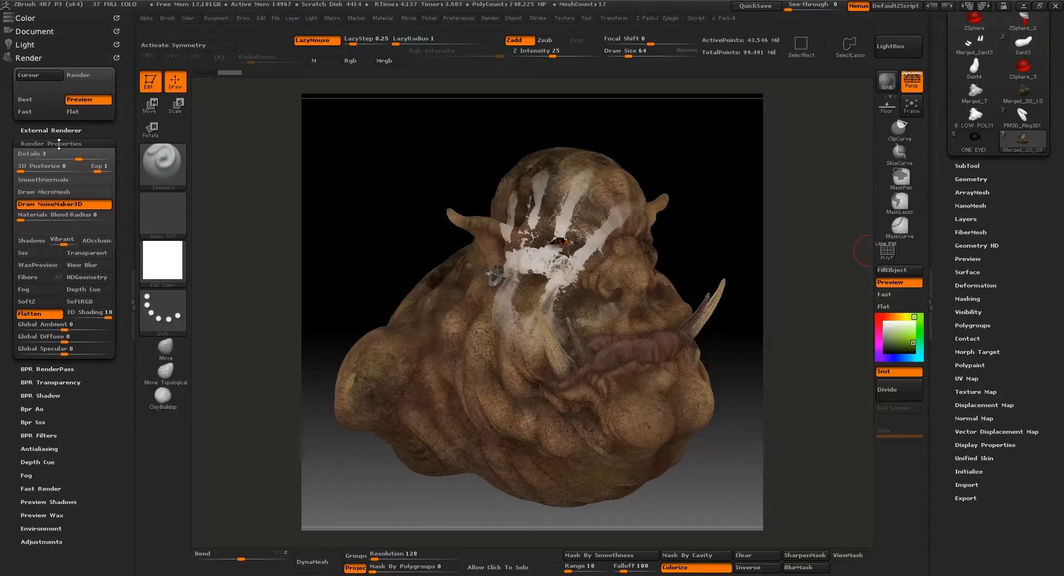
{"action": "left_click", "coordinate": [43, 368]}
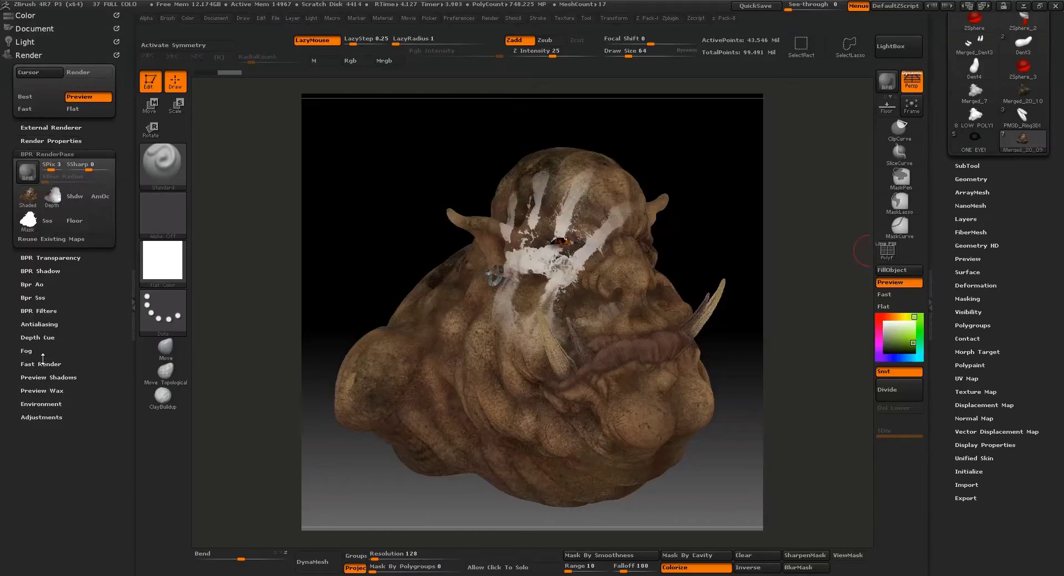
{"action": "left_click", "coordinate": [28, 195]}
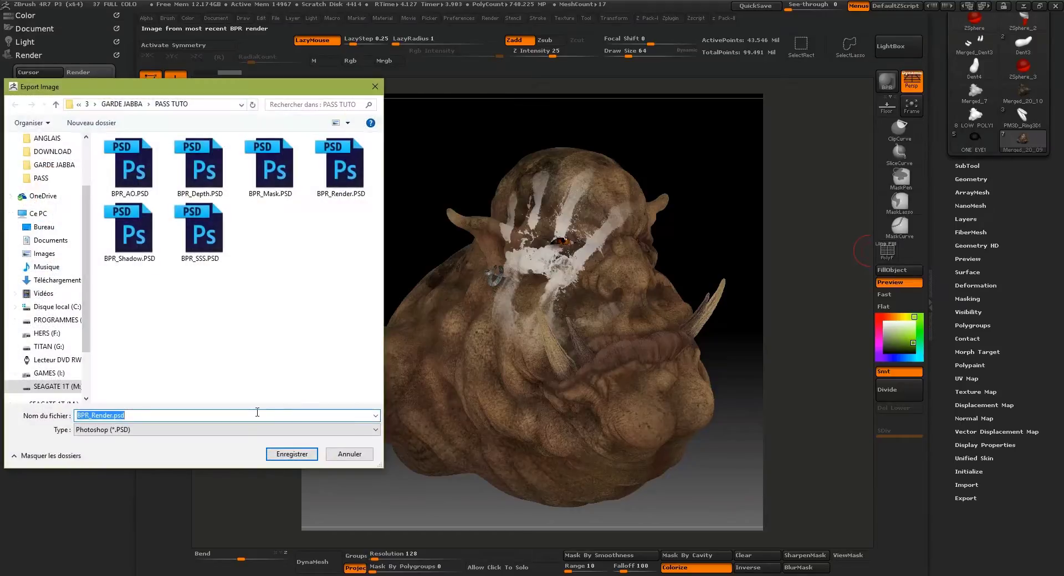
{"action": "type", "text": "F"}
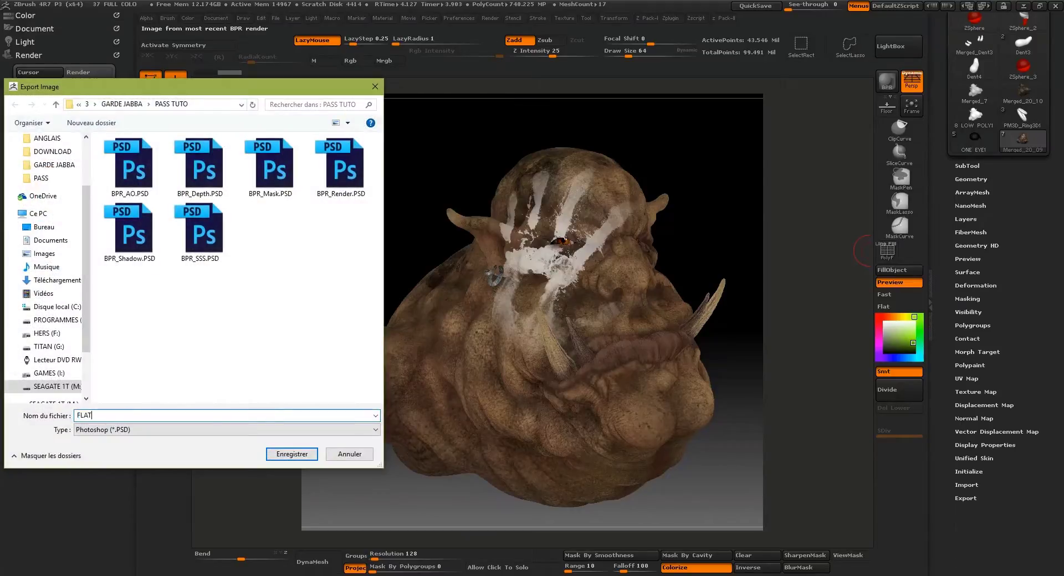
{"action": "type", "text": "LAT"}
{"action": "key", "text": "Return"}
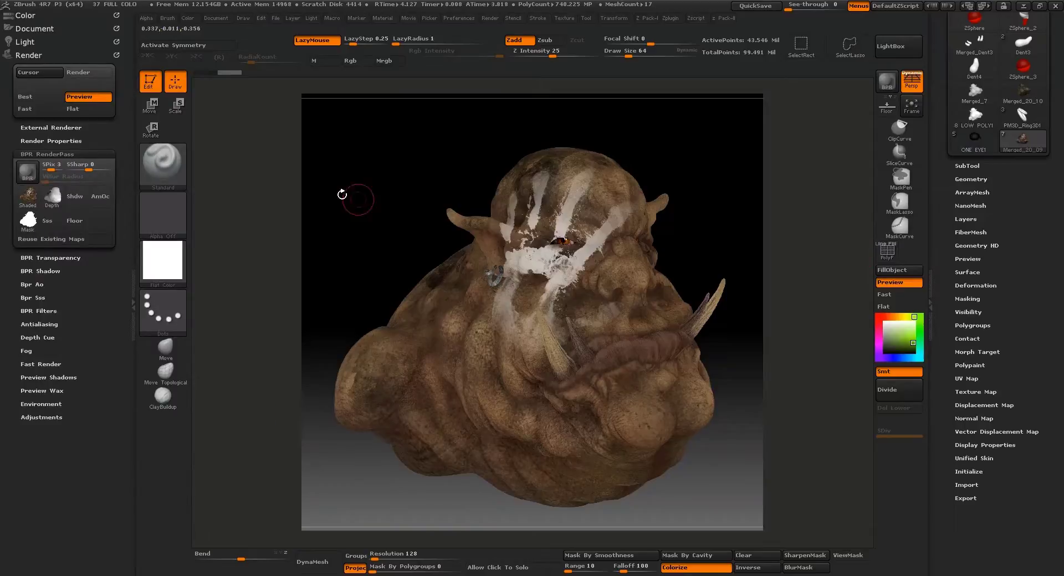
Step: Try BasicMaterial on the bust and replace it with the MatCap GreenRoma material
{"action": "left_click", "coordinate": [162, 260]}
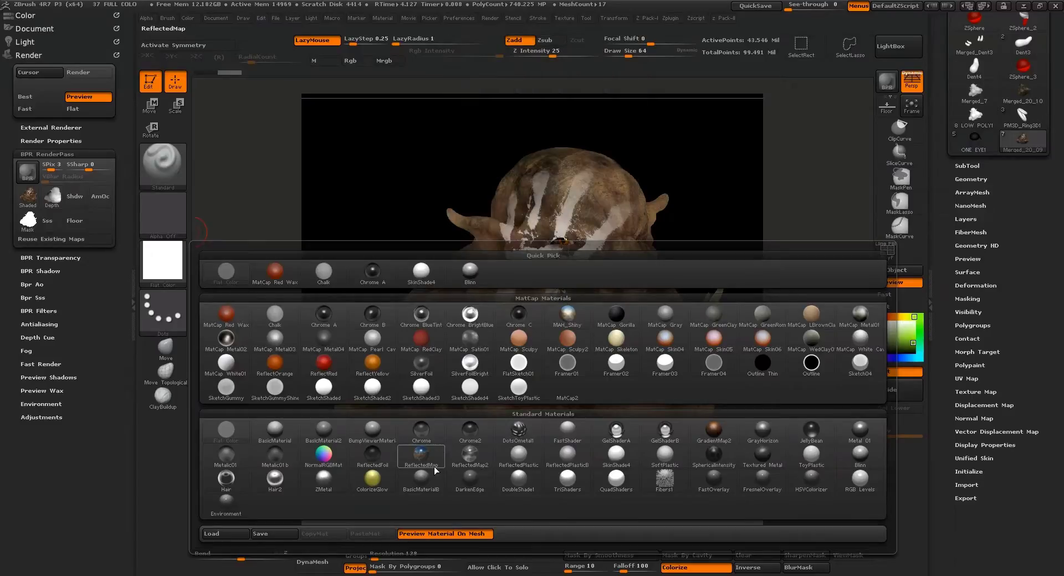
{"action": "left_click", "coordinate": [275, 429]}
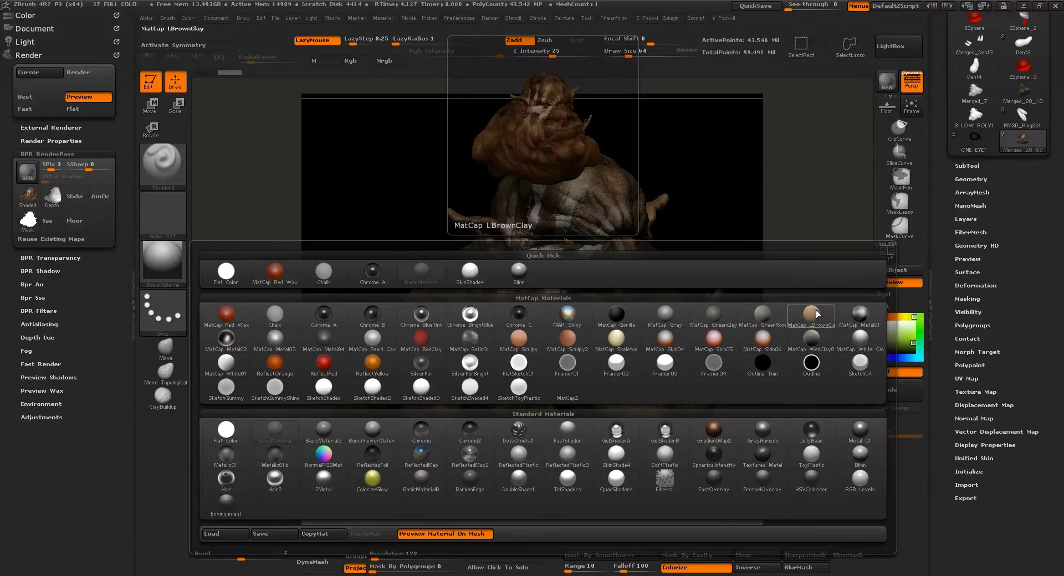
{"action": "left_click", "coordinate": [763, 320]}
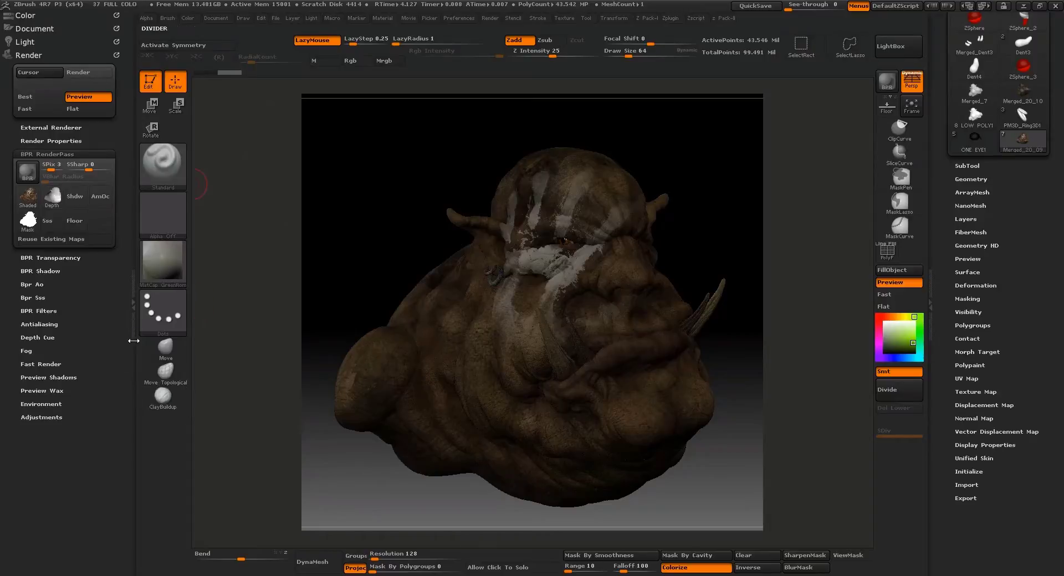
Step: Render the bust with BPR and export the Shaded pass to the PASS TUTO folder as GREEN ROMA in PSD format
{"action": "mouse_move", "coordinate": [174, 256]}
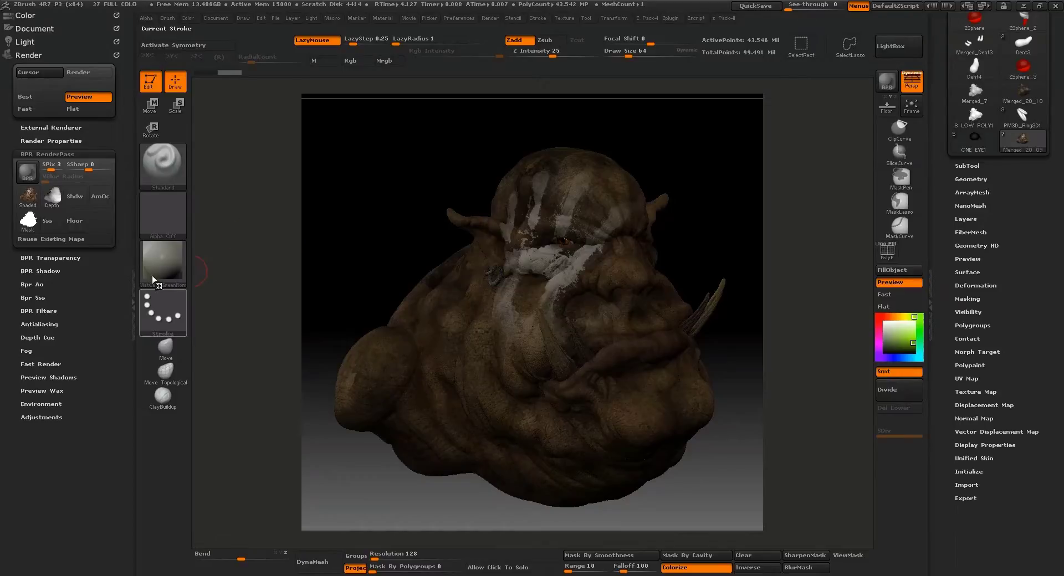
{"action": "key", "text": "shift+r"}
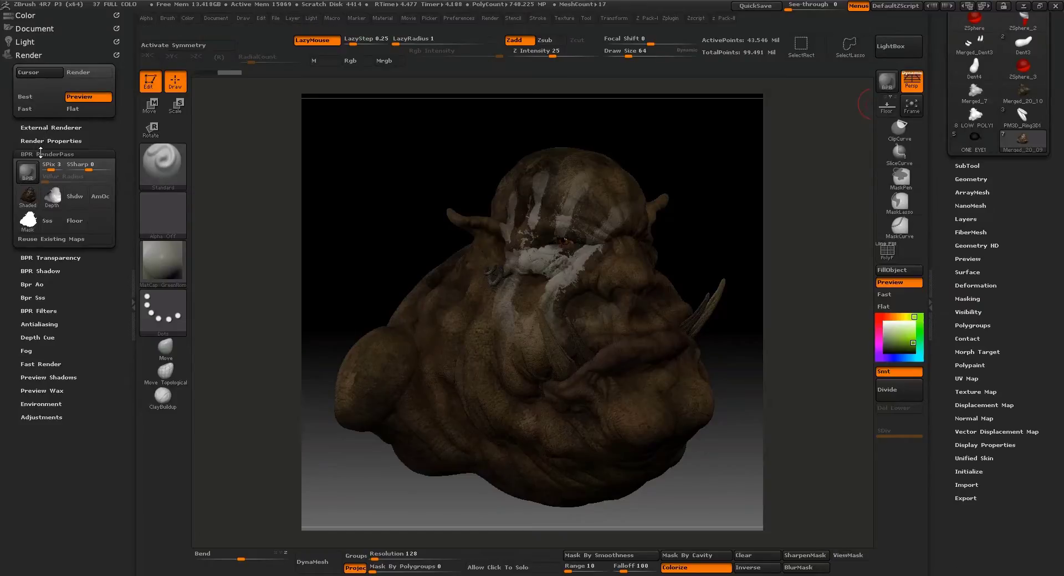
{"action": "left_click", "coordinate": [27, 172]}
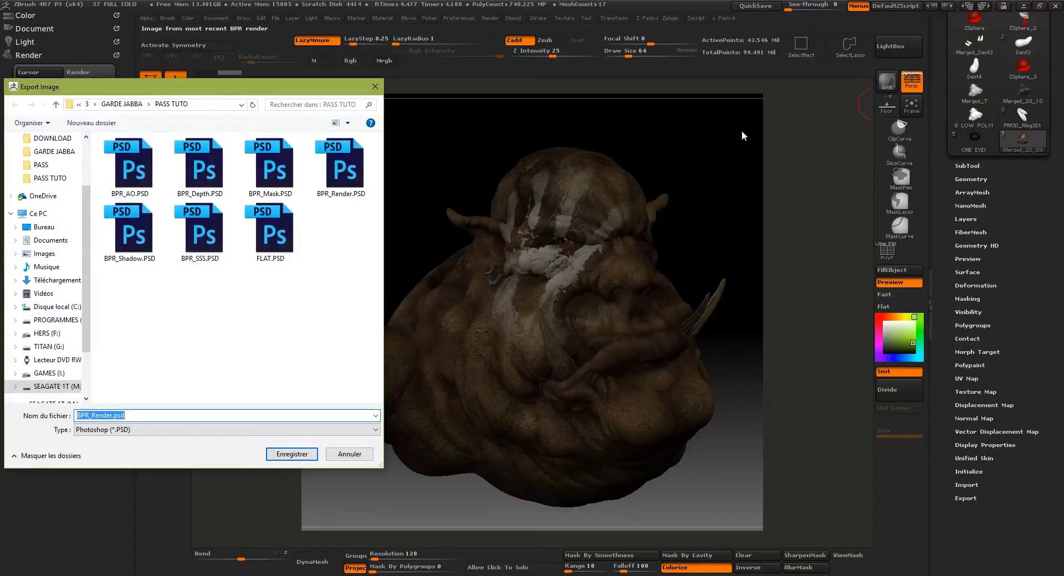
{"action": "type", "text": "GREEN ROMA"}
{"action": "key", "text": "Return"}
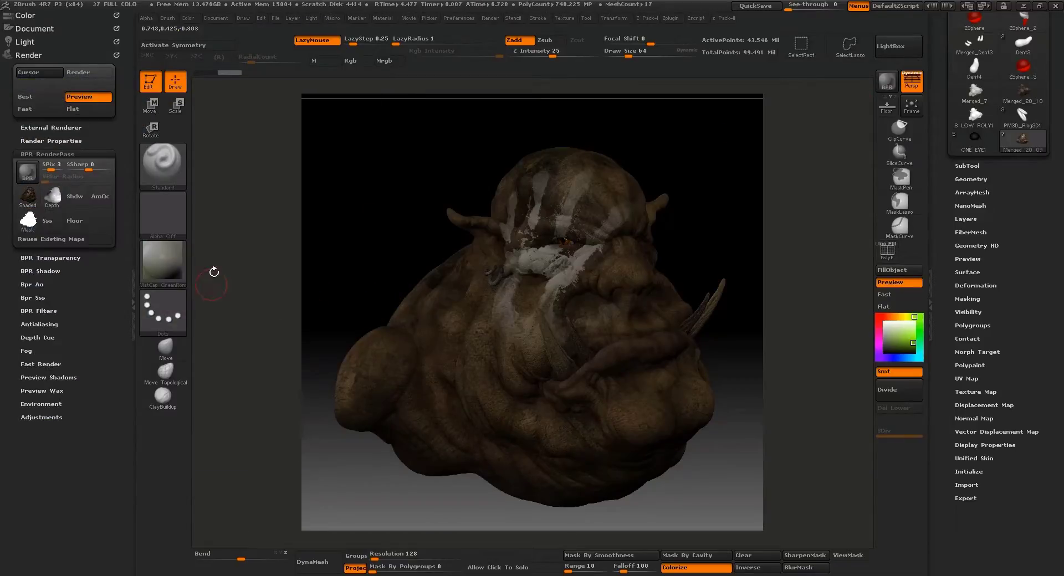
Step: Try the HSVColorizer, FastOverlay, BasicMaterialB and MatCap Metal01 materials on the bust
{"action": "left_click", "coordinate": [162, 264]}
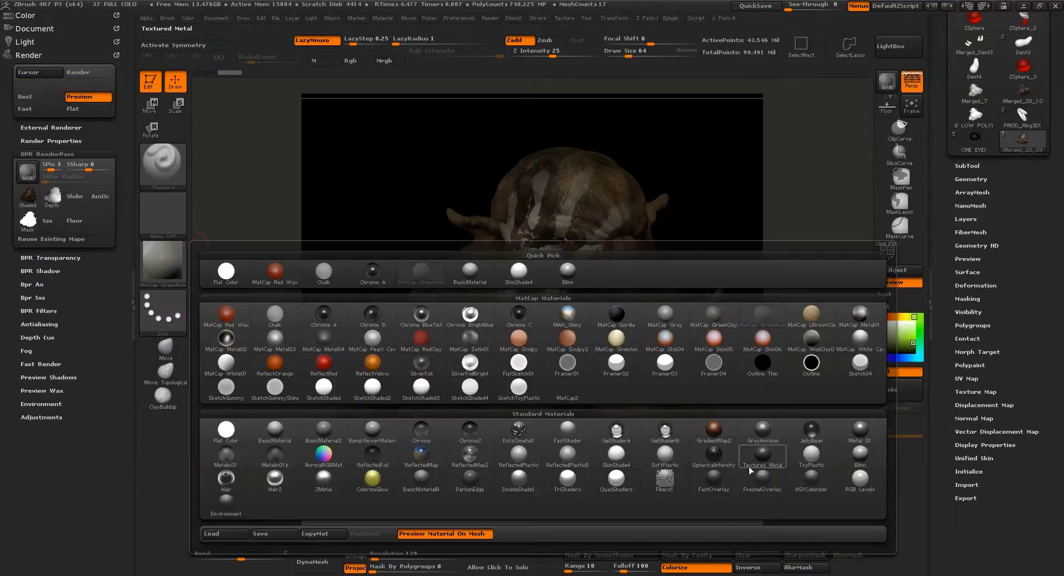
{"action": "left_click", "coordinate": [813, 480]}
{"action": "left_click", "coordinate": [162, 263]}
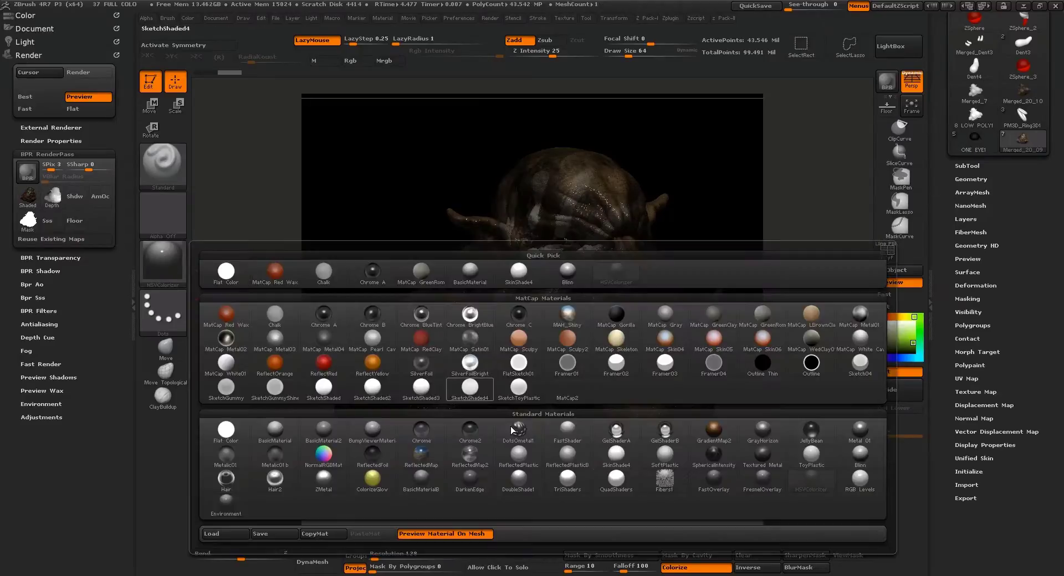
{"action": "left_click", "coordinate": [164, 264]}
{"action": "left_click", "coordinate": [420, 480]}
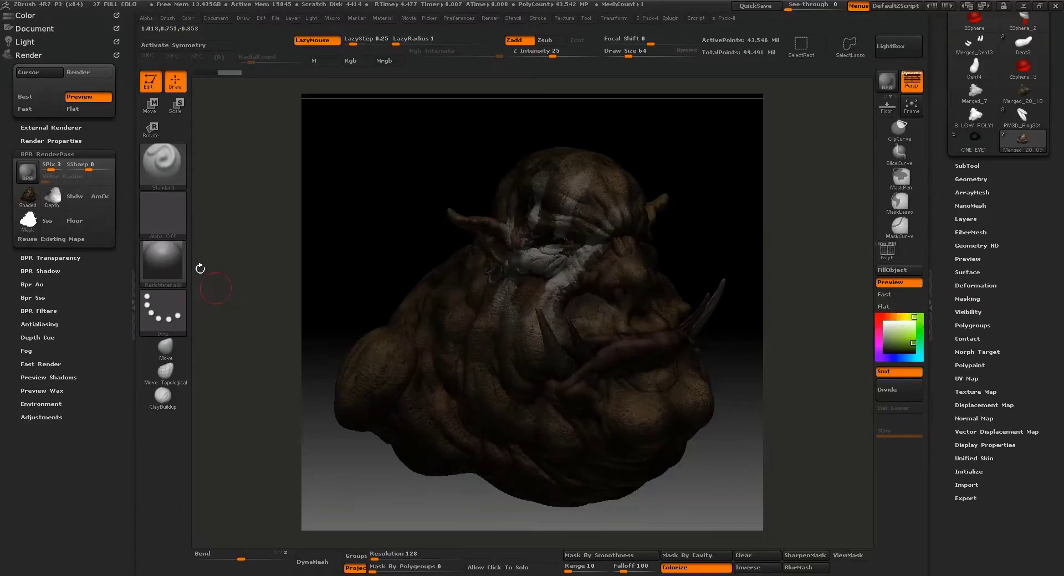
{"action": "left_click", "coordinate": [164, 248]}
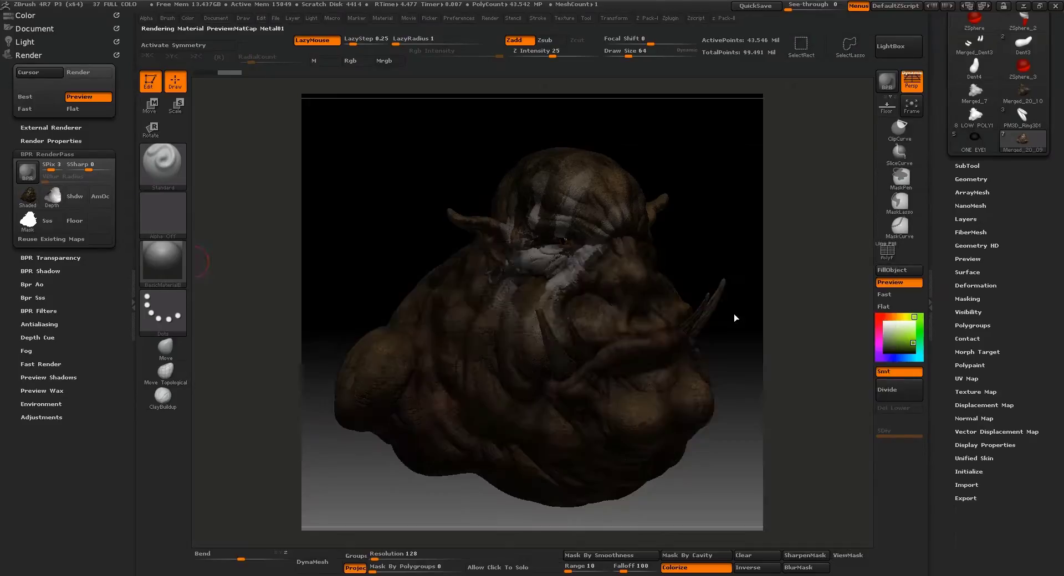
Step: Try the ReflectRed and Chrome2 materials on the bust and replace them with ReflectedPlasticB
{"action": "left_click", "coordinate": [163, 262]}
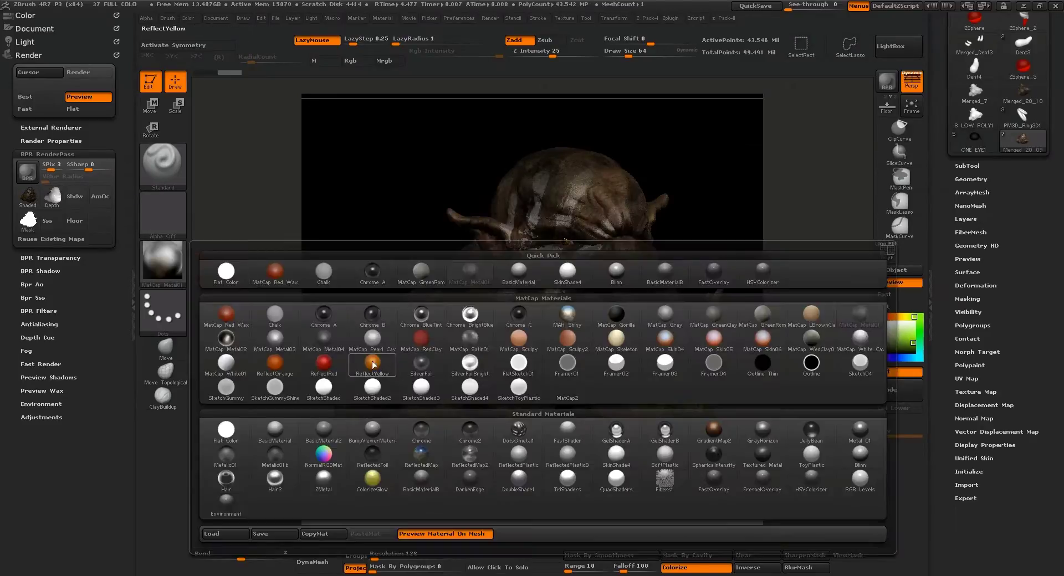
{"action": "left_click", "coordinate": [324, 362]}
{"action": "left_click", "coordinate": [180, 270]}
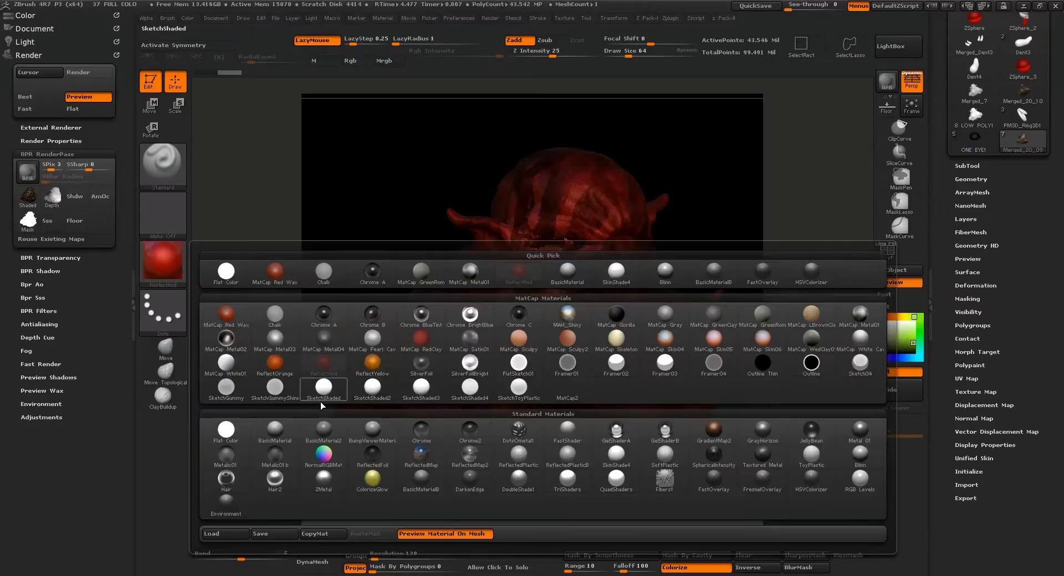
{"action": "left_click", "coordinate": [471, 438]}
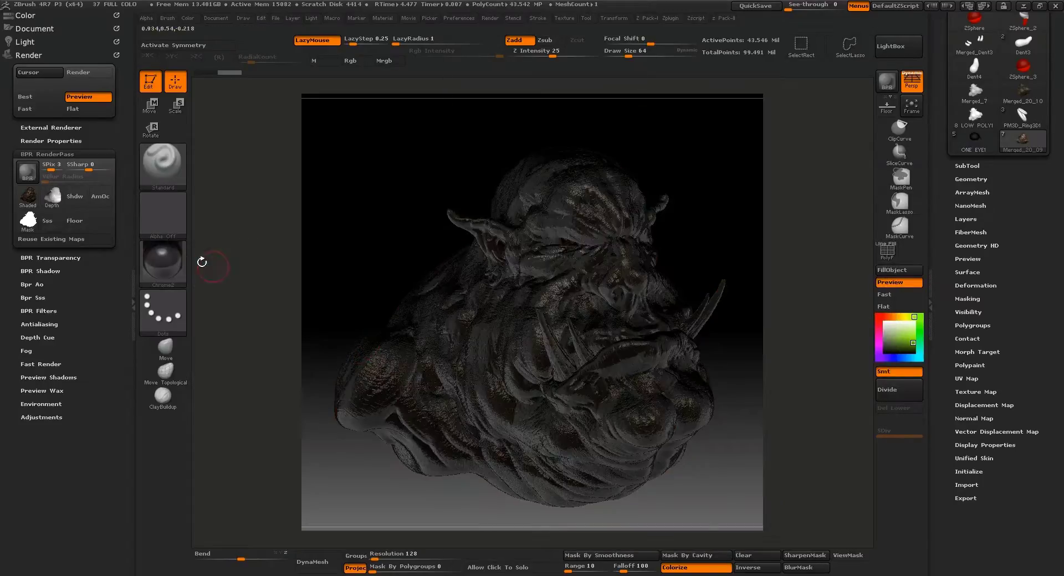
{"action": "left_click", "coordinate": [149, 261]}
{"action": "left_click", "coordinate": [567, 456]}
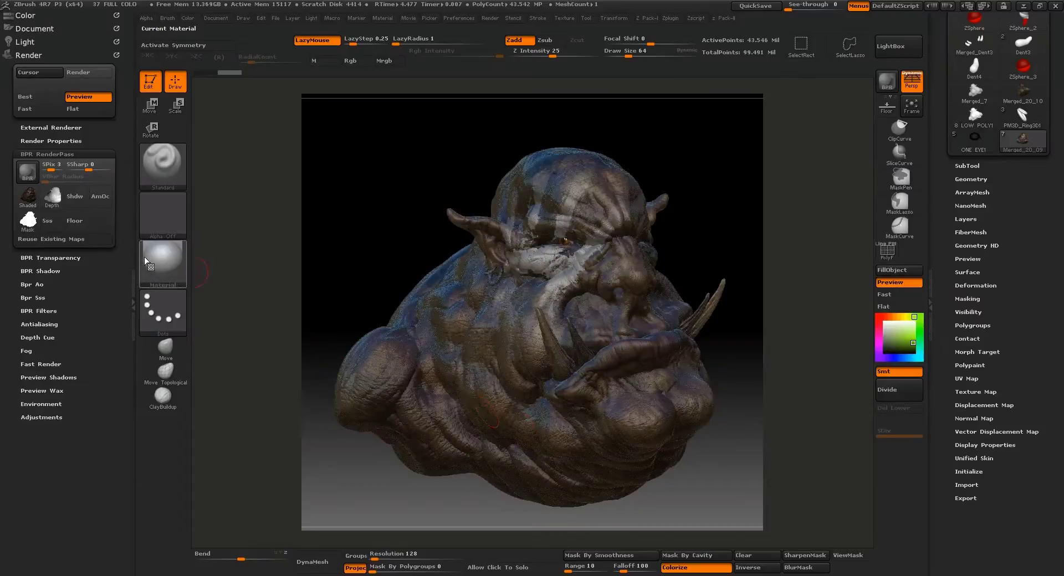
Step: Set the S2 shader of ReflectedPlasticB to Specular 23, Diffuse Power about 0.43, Specular Power about 9.66 and Outer Transparency 63
{"action": "mouse_move", "coordinate": [154, 255]}
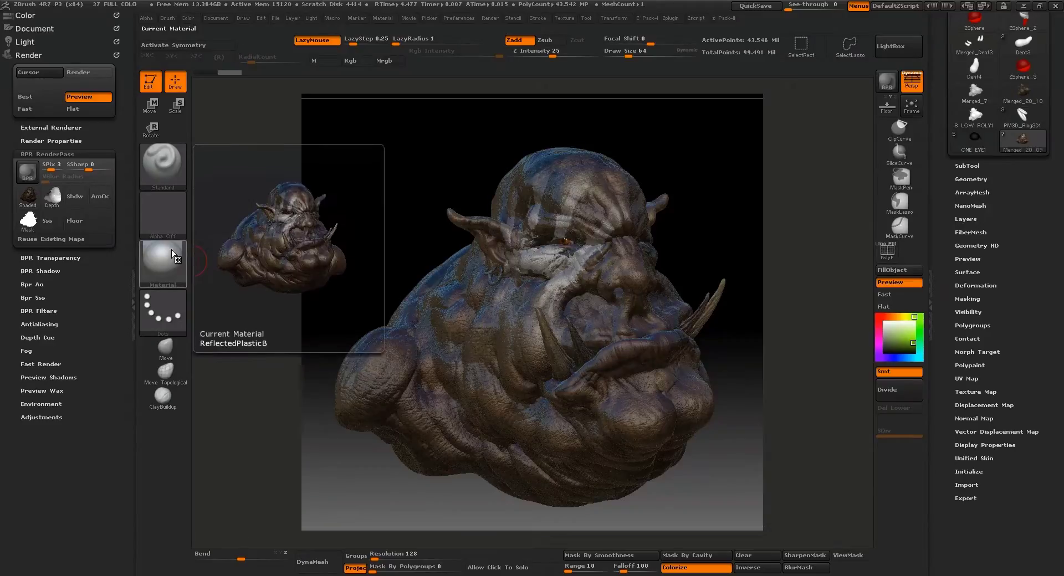
{"action": "mouse_move", "coordinate": [9, 224]}
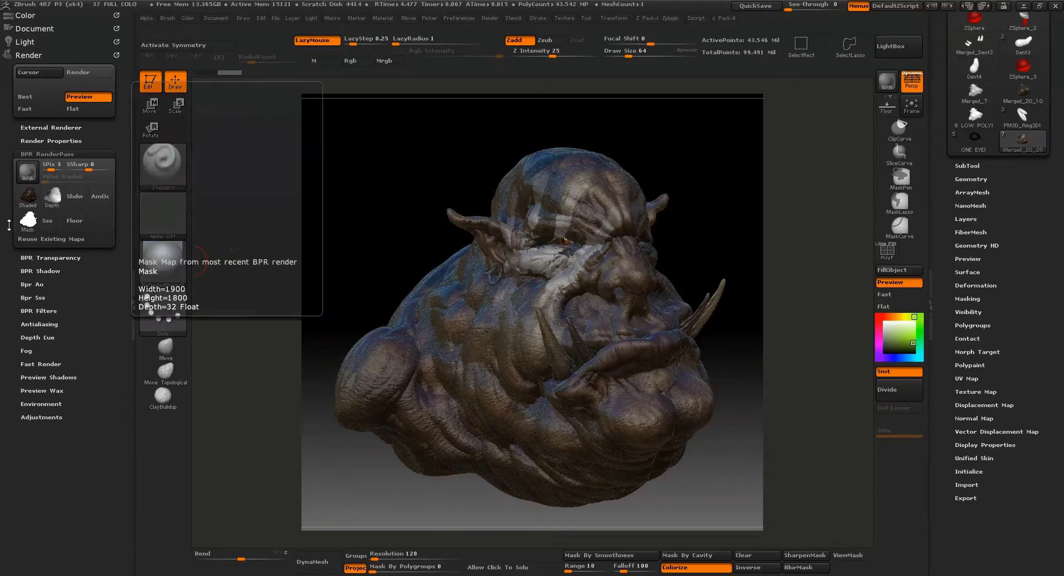
{"action": "left_click", "coordinate": [30, 55]}
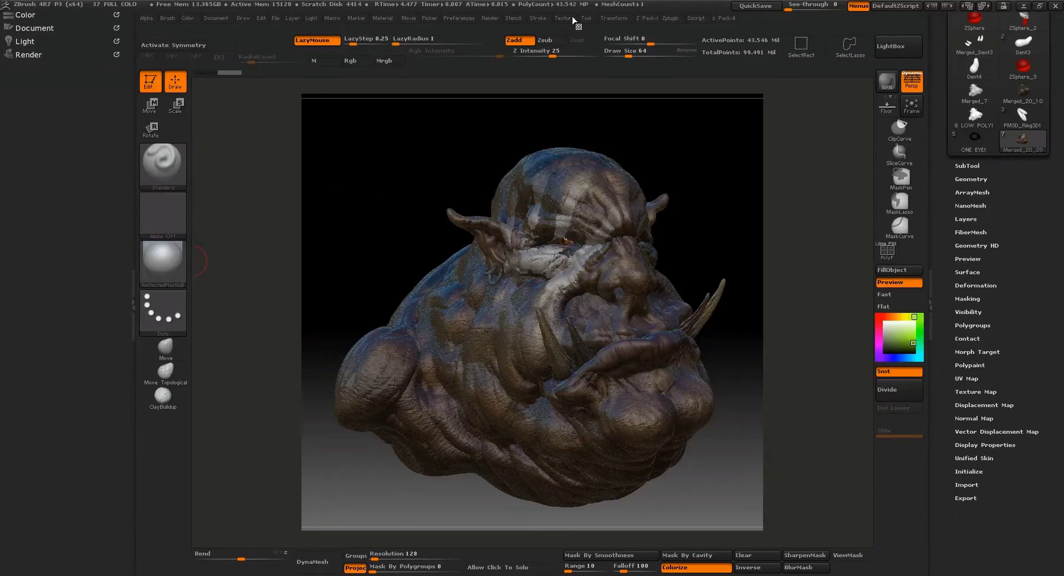
{"action": "left_click", "coordinate": [386, 19]}
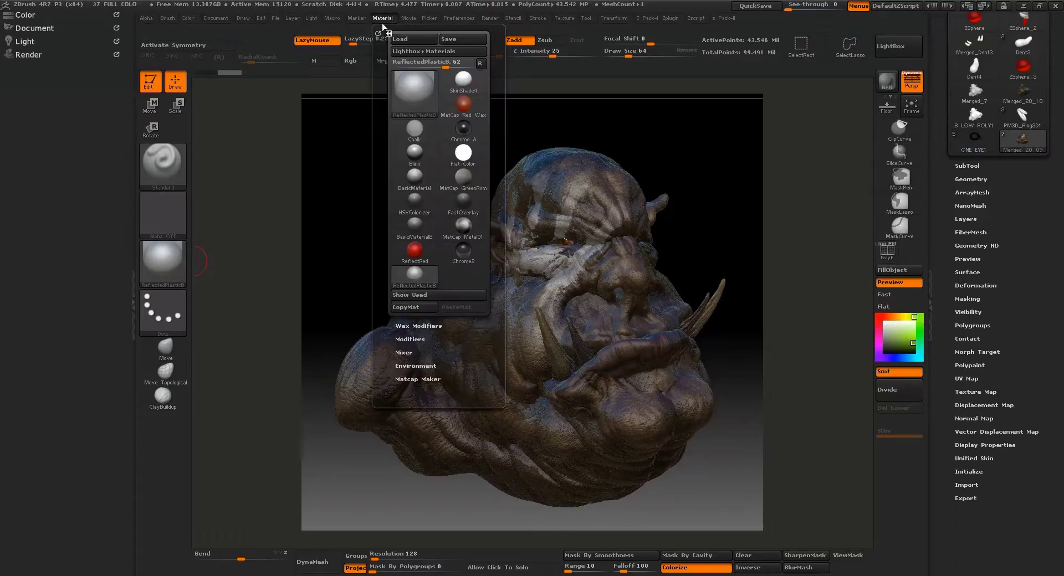
{"action": "left_click_drag", "start_coordinate": [372, 42], "coordinate": [42, 476]}
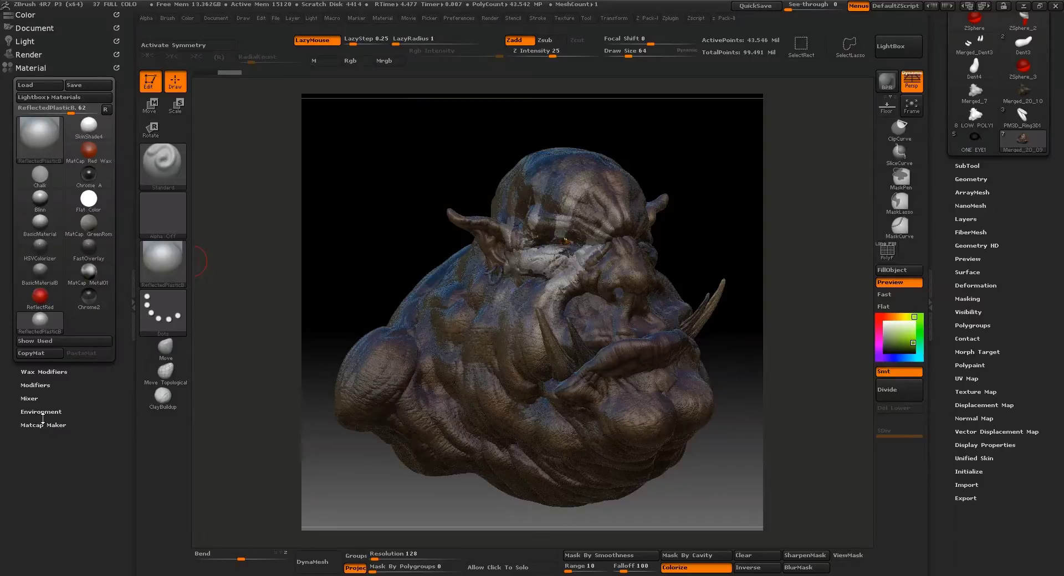
{"action": "left_click", "coordinate": [35, 385]}
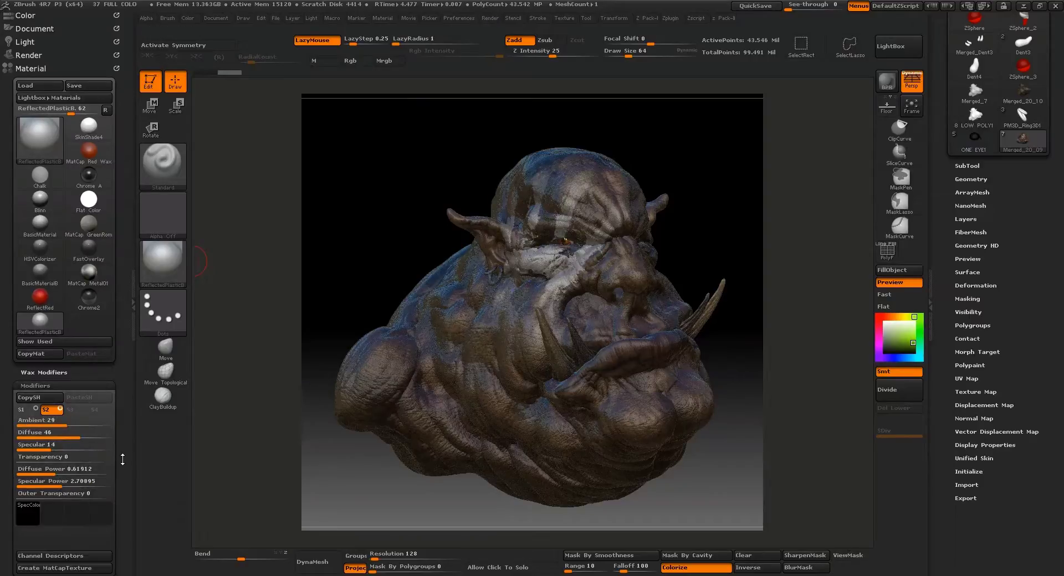
{"action": "scroll", "coordinate": [127, 374], "scroll_direction": "down", "scroll_amount": 3}
{"action": "scroll", "coordinate": [127, 374], "scroll_direction": "down", "scroll_amount": 2}
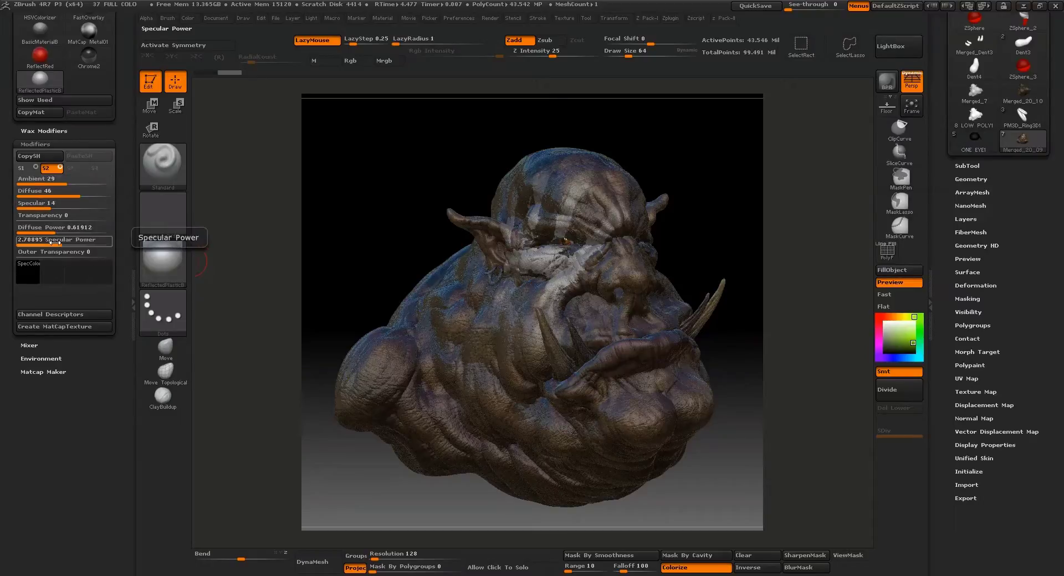
{"action": "left_click_drag", "start_coordinate": [61, 240], "coordinate": [40, 243]}
{"action": "left_click_drag", "start_coordinate": [40, 242], "coordinate": [63, 209]}
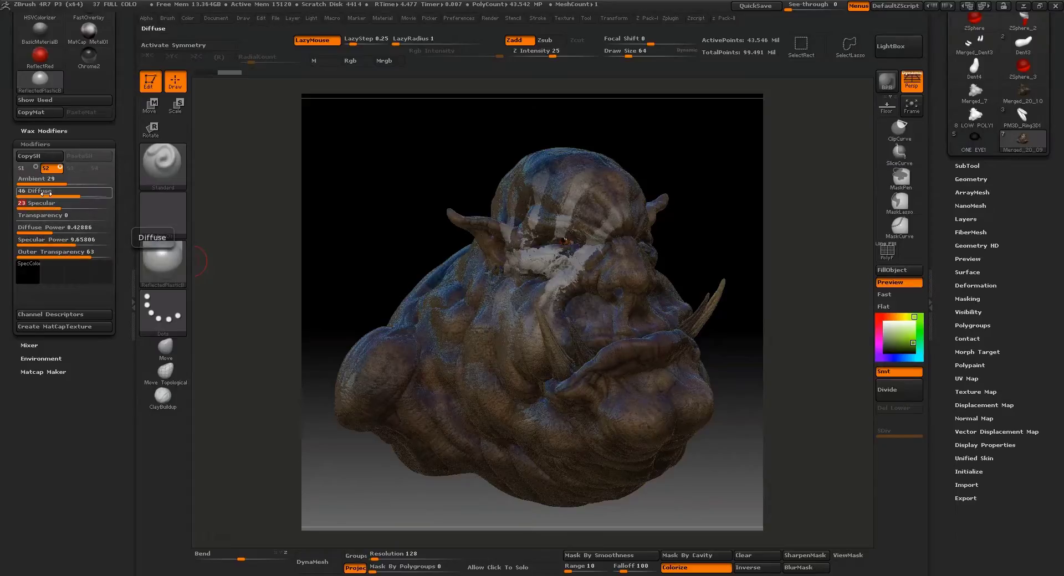
Step: Look through the Matcap Maker and Environment settings of the ReflectedPlasticB material and return to its modifiers
{"action": "left_click_drag", "start_coordinate": [56, 383], "coordinate": [53, 418]}
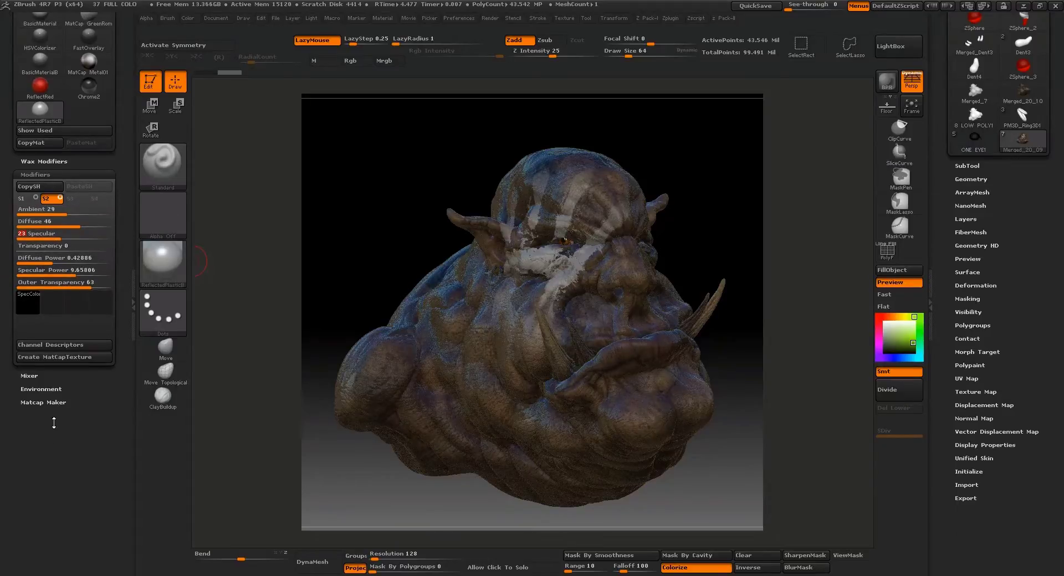
{"action": "left_click", "coordinate": [45, 403]}
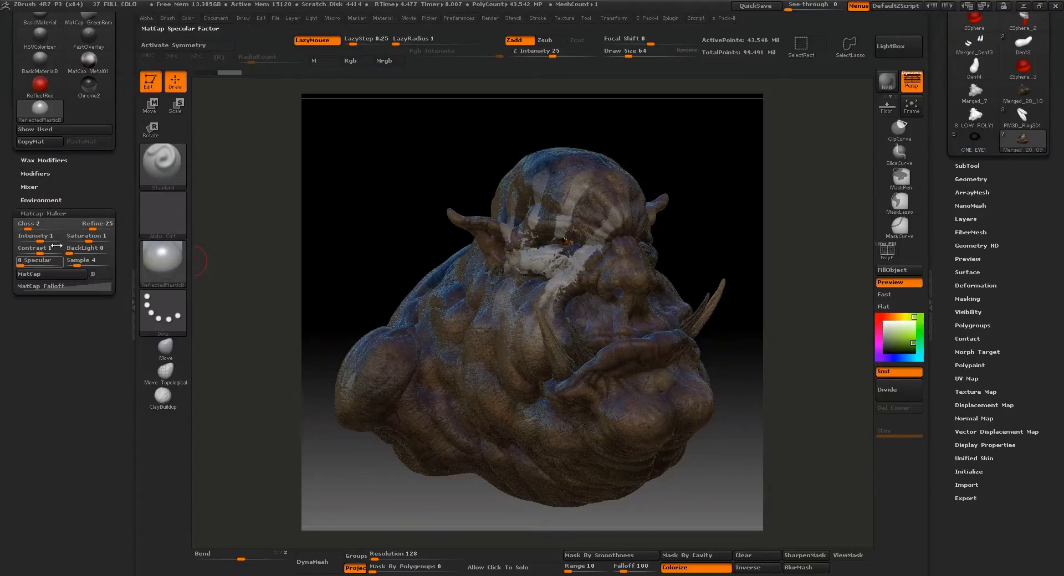
{"action": "left_click", "coordinate": [23, 227]}
{"action": "left_click_drag", "start_coordinate": [23, 227], "coordinate": [32, 228]}
{"action": "left_click", "coordinate": [38, 200]}
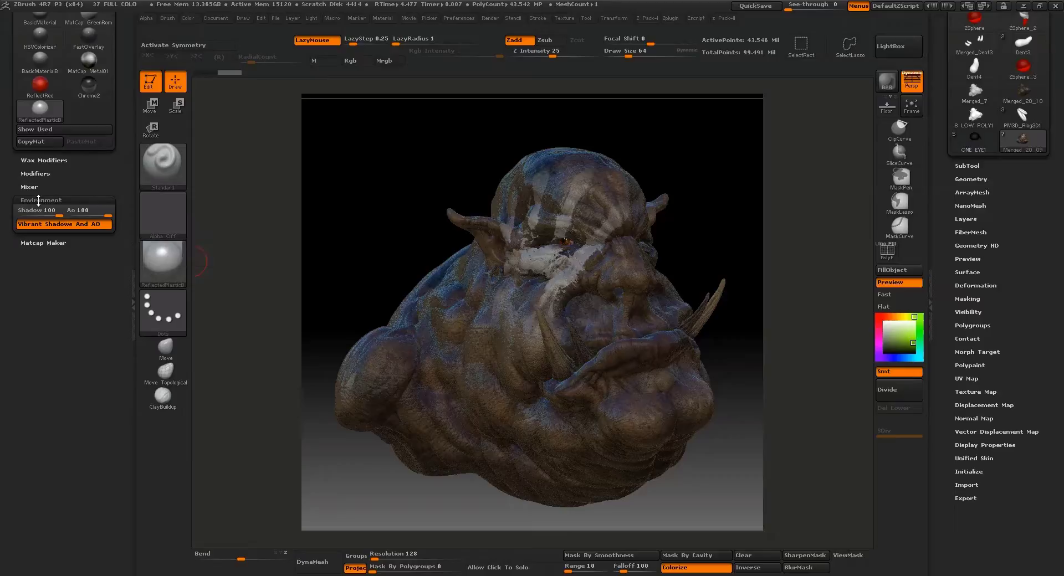
{"action": "left_click", "coordinate": [34, 174]}
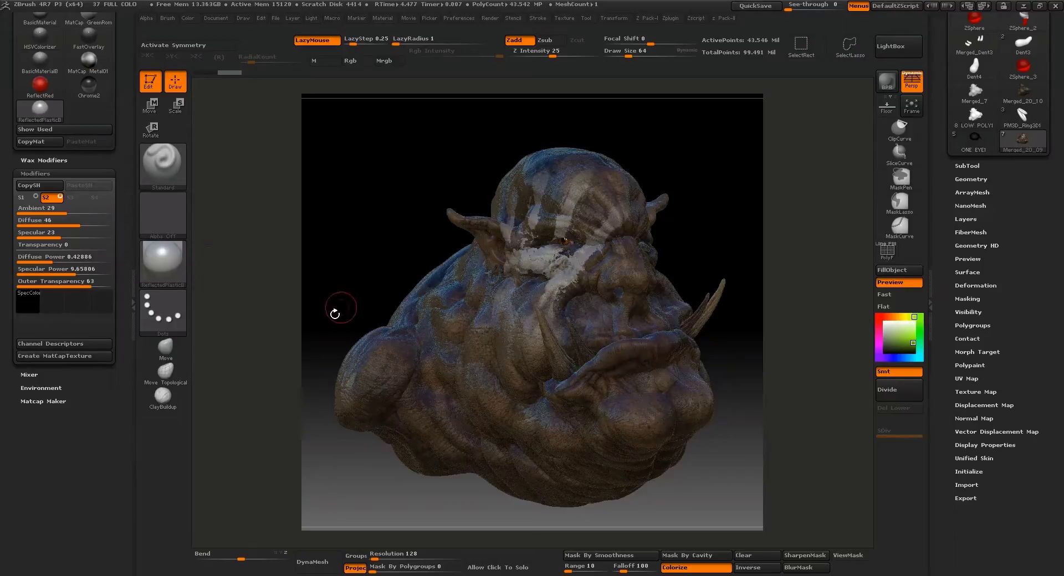
Step: Render the bust with BPR and export the Shaded pass to the PASS TUTO folder as PLASTIC in PSD format
{"action": "left_click", "coordinate": [887, 81]}
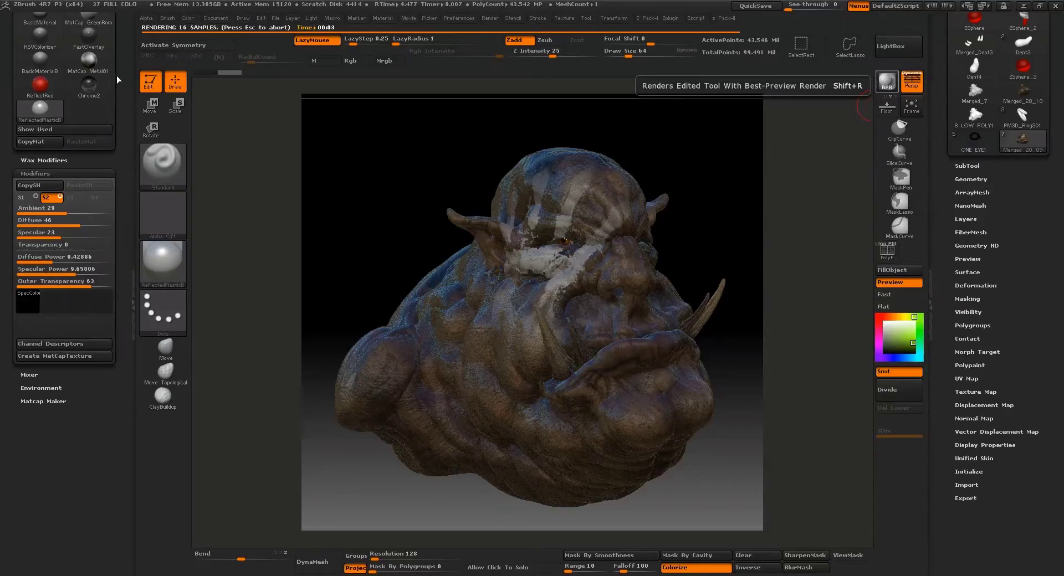
{"action": "scroll", "coordinate": [119, 72], "scroll_direction": "up", "scroll_amount": 5}
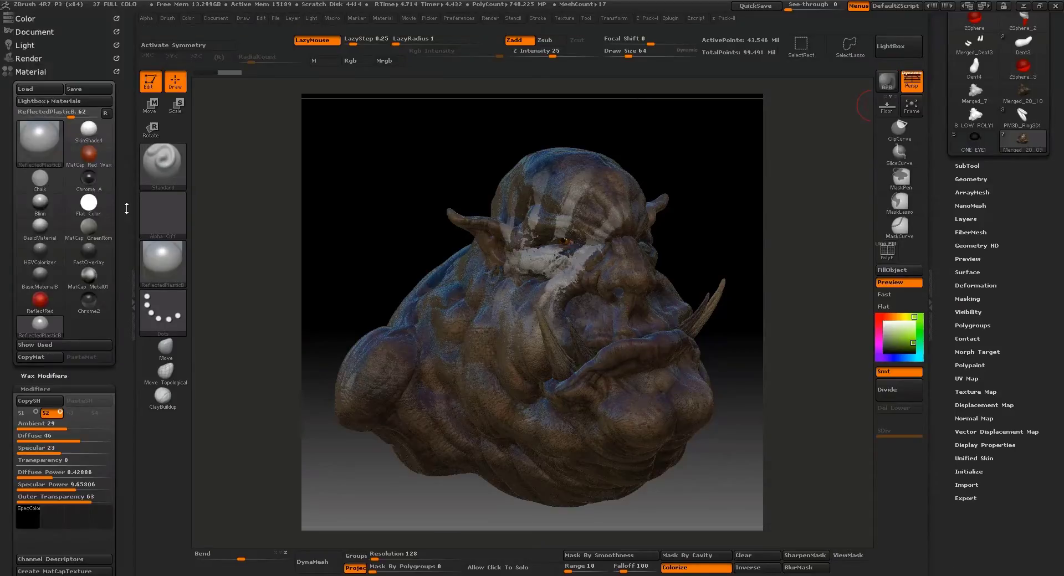
{"action": "left_click", "coordinate": [32, 72]}
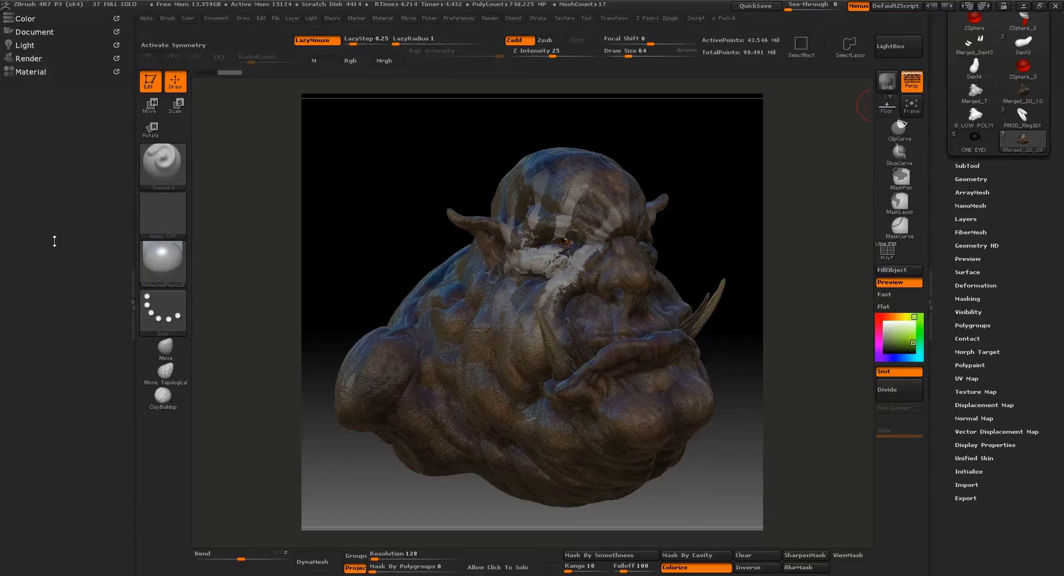
{"action": "left_click", "coordinate": [32, 57]}
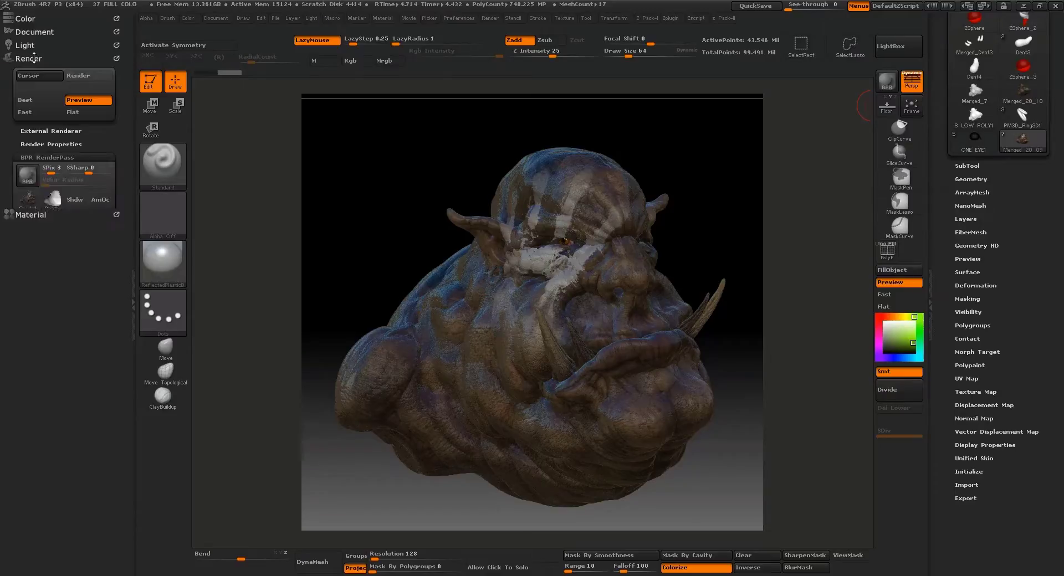
{"action": "left_click", "coordinate": [38, 209]}
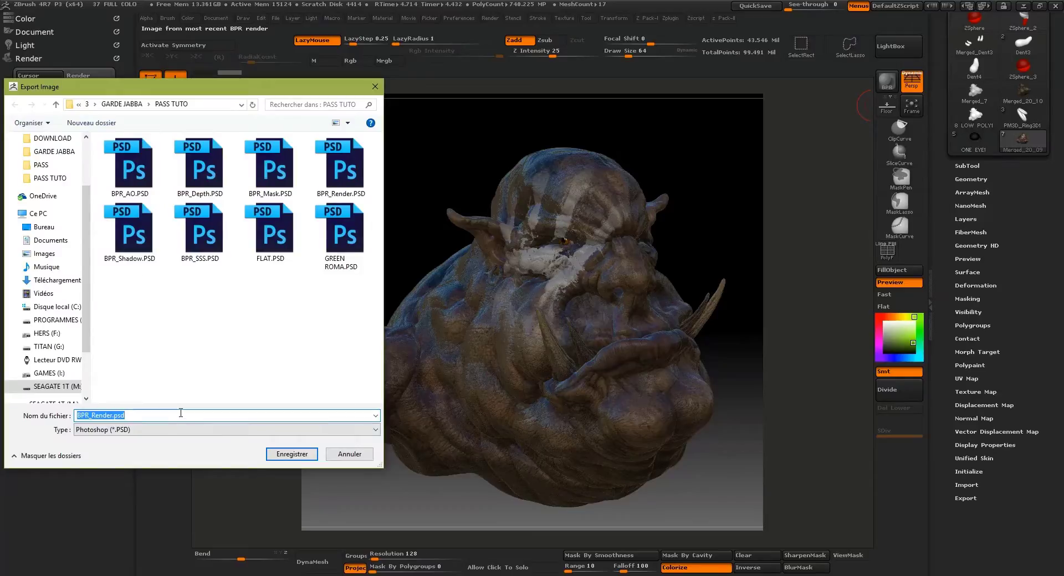
{"action": "left_click_drag", "start_coordinate": [252, 90], "coordinate": [535, 130]}
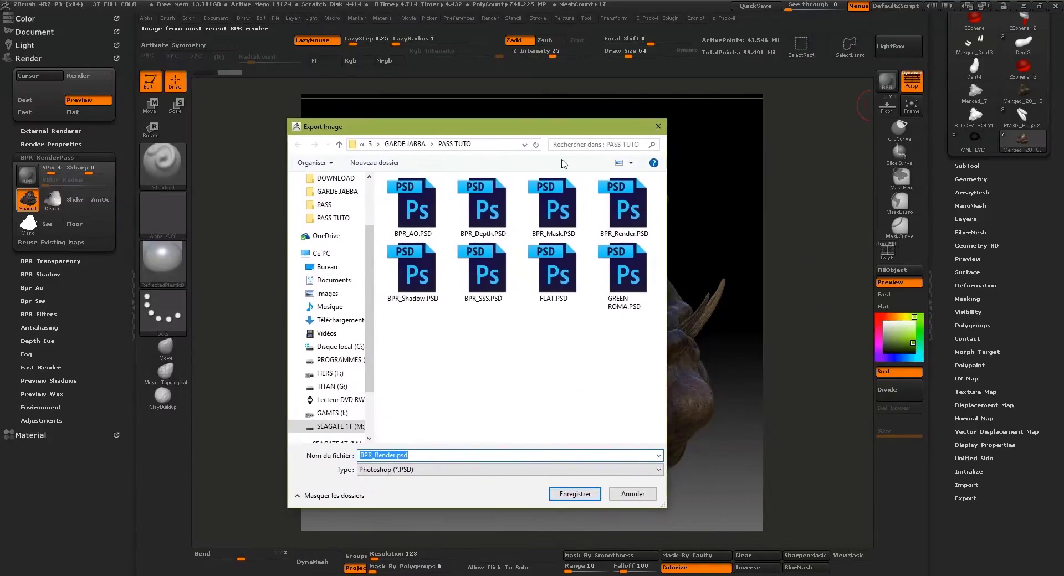
{"action": "type", "text": "PLASTIC"}
{"action": "key", "text": "Return"}
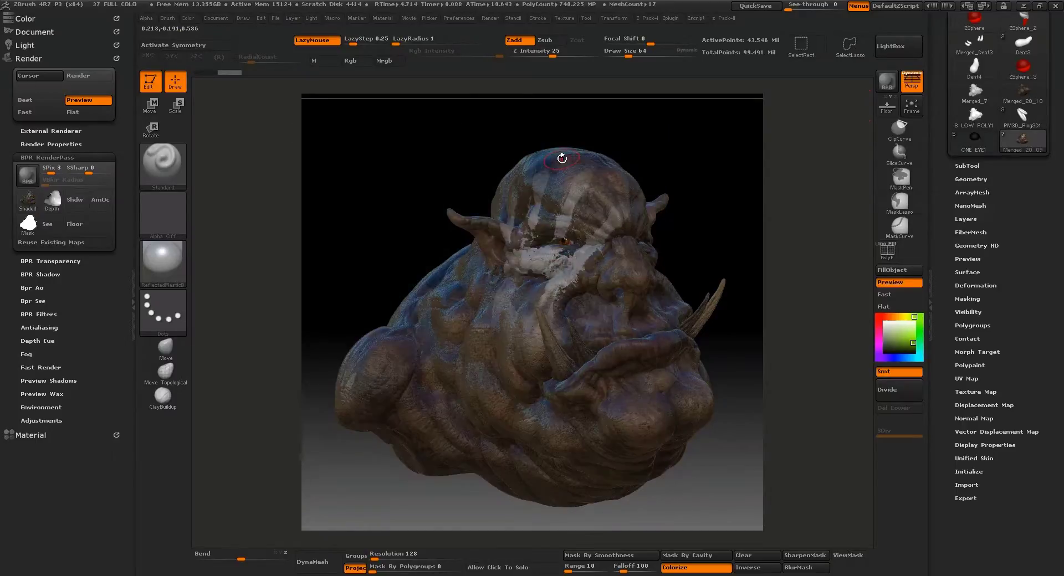
Step: Try the MatCap Sculpy2 material on the bust and replace it with MatCap Skin04
{"action": "left_click", "coordinate": [163, 263]}
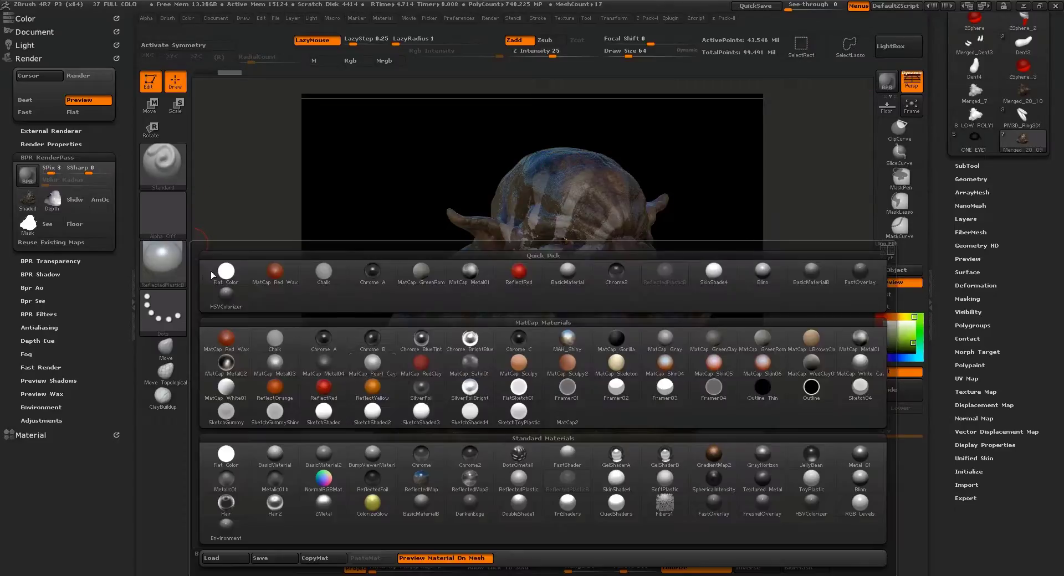
{"action": "left_click", "coordinate": [568, 371]}
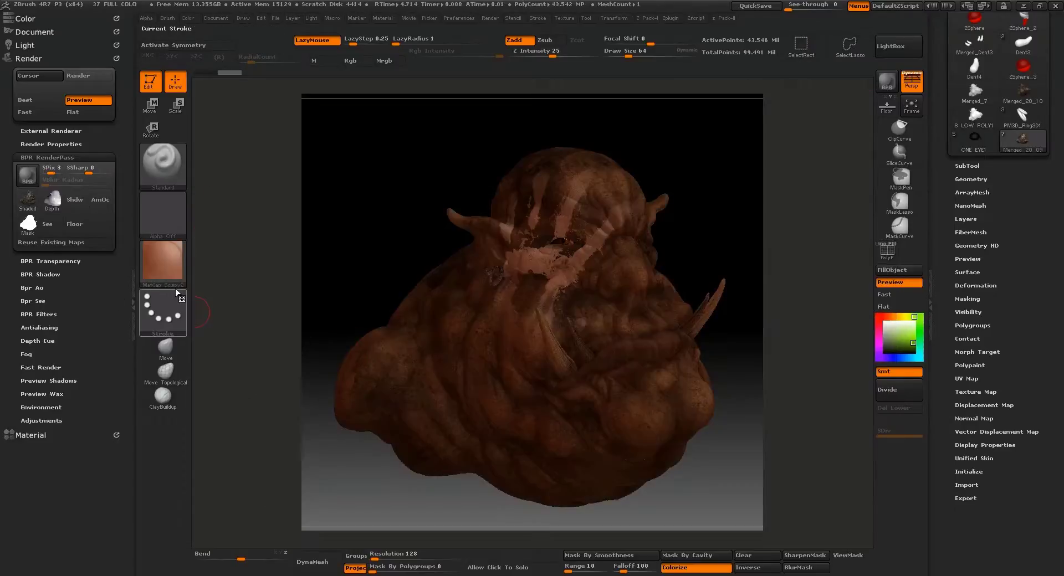
{"action": "left_click", "coordinate": [163, 264]}
{"action": "left_click", "coordinate": [675, 374]}
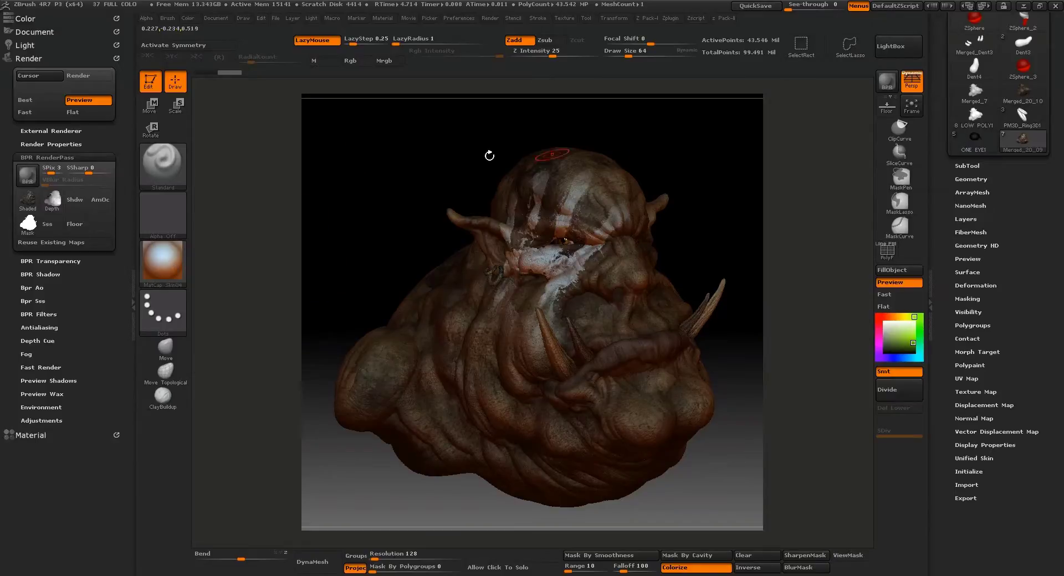
Step: Render the bust with BPR and export the Shaded pass to the PASS TUTO folder as SKIN04 in PSD format
{"action": "left_click", "coordinate": [887, 82]}
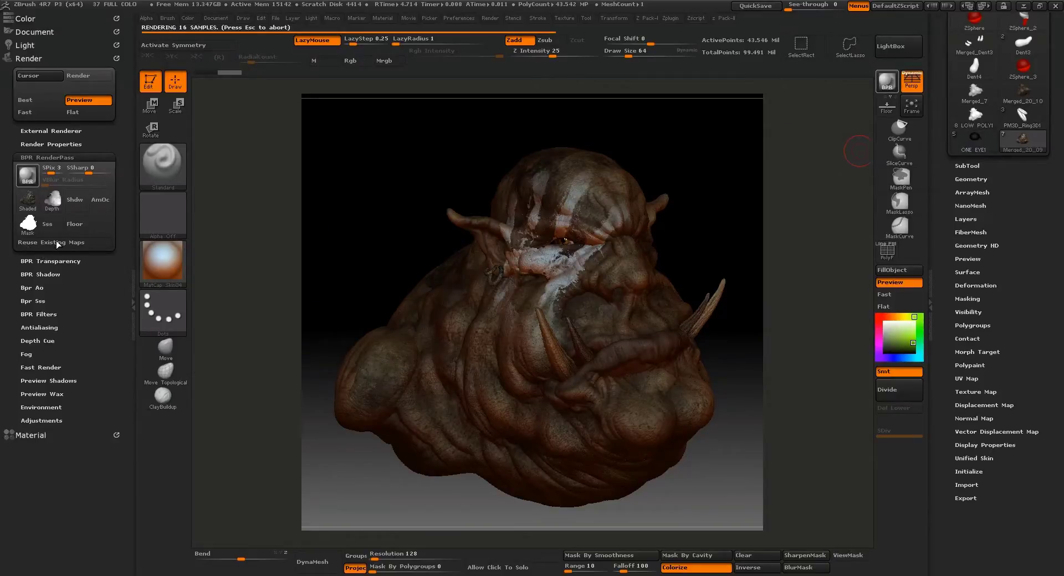
{"action": "left_click", "coordinate": [28, 199]}
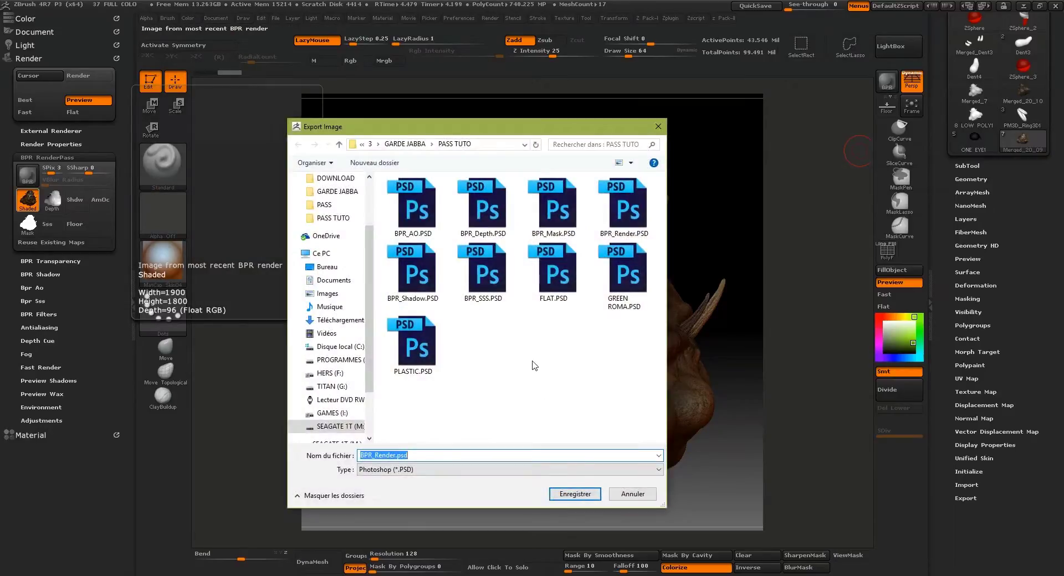
{"action": "type", "text": "SL"}
{"action": "key", "text": "Return"}
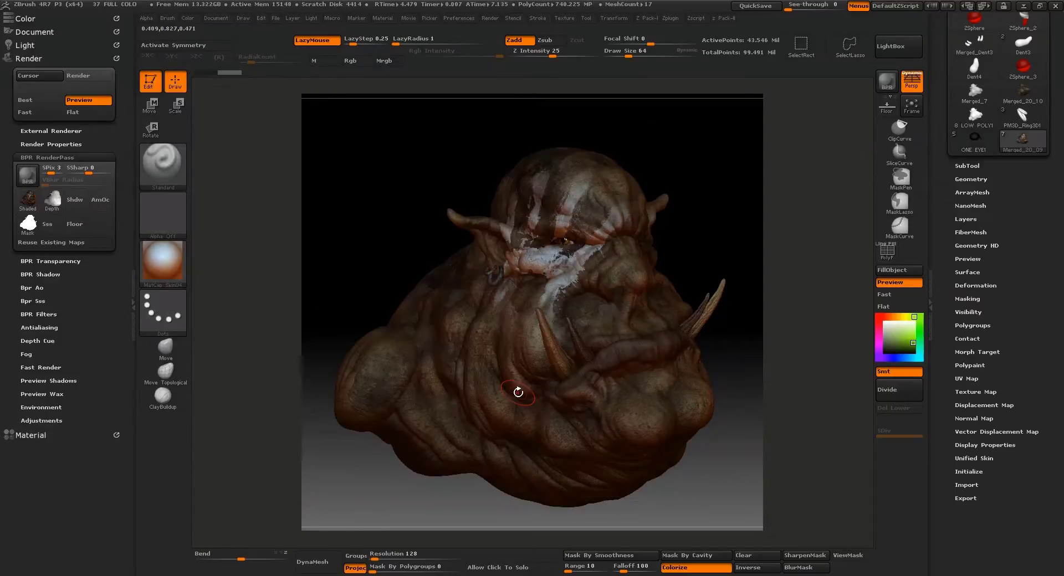
Step: Try the MatCap Metal01 and Outline materials on the bust and replace them with Framer01
{"action": "left_click", "coordinate": [163, 262]}
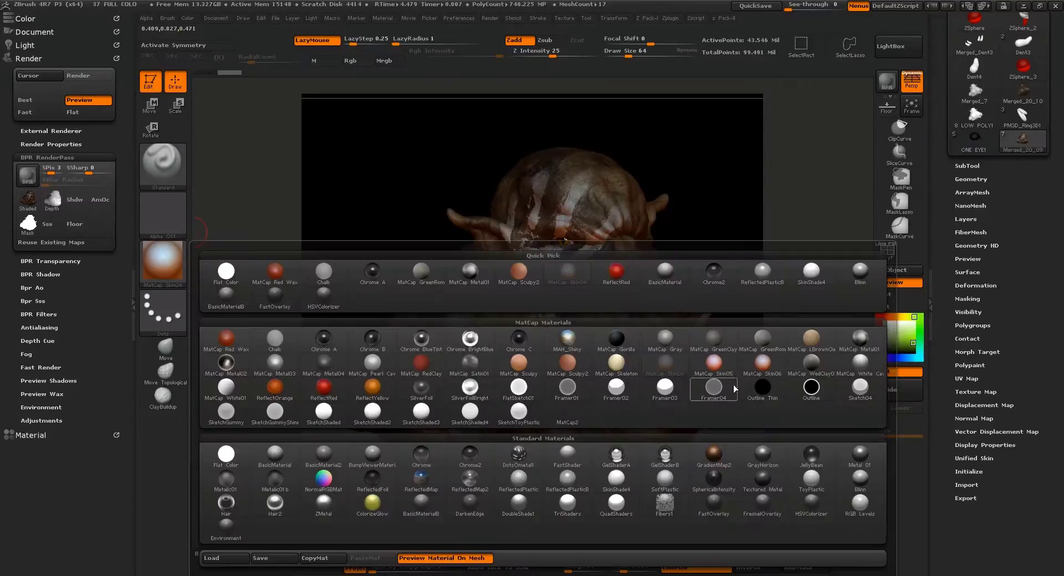
{"action": "left_click", "coordinate": [860, 339]}
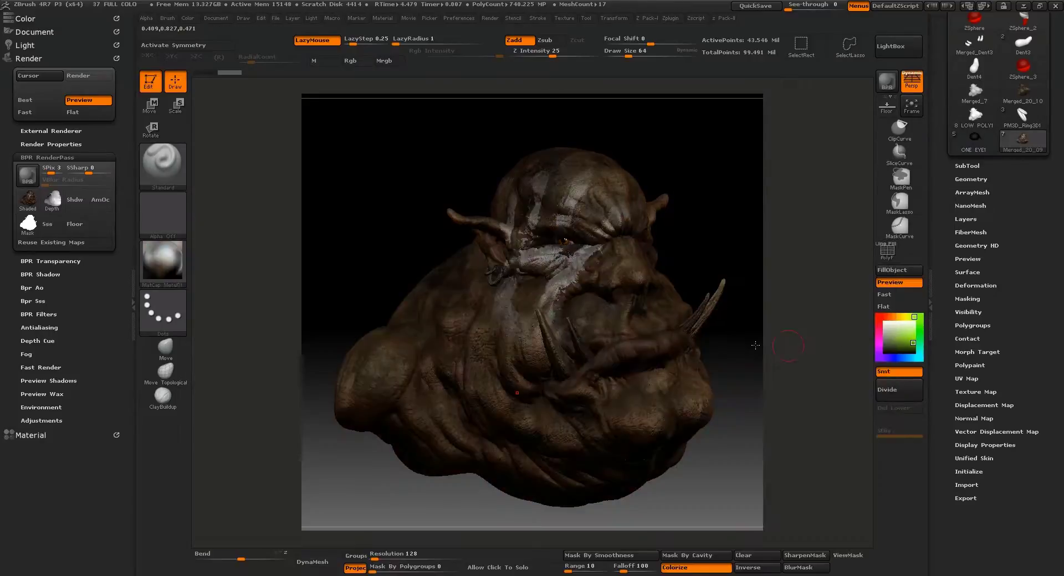
{"action": "left_click", "coordinate": [162, 262]}
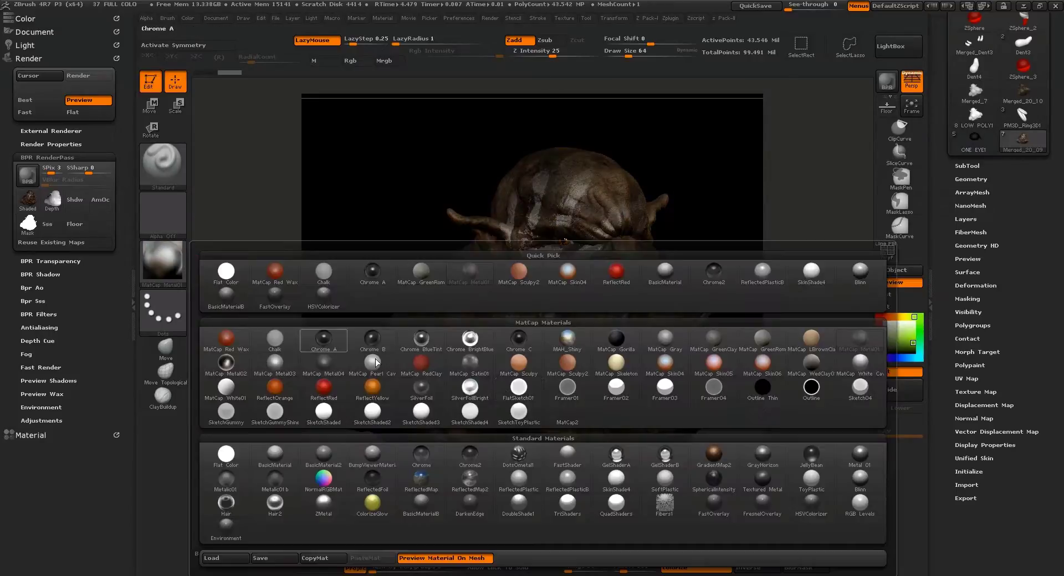
{"action": "left_click", "coordinate": [812, 390]}
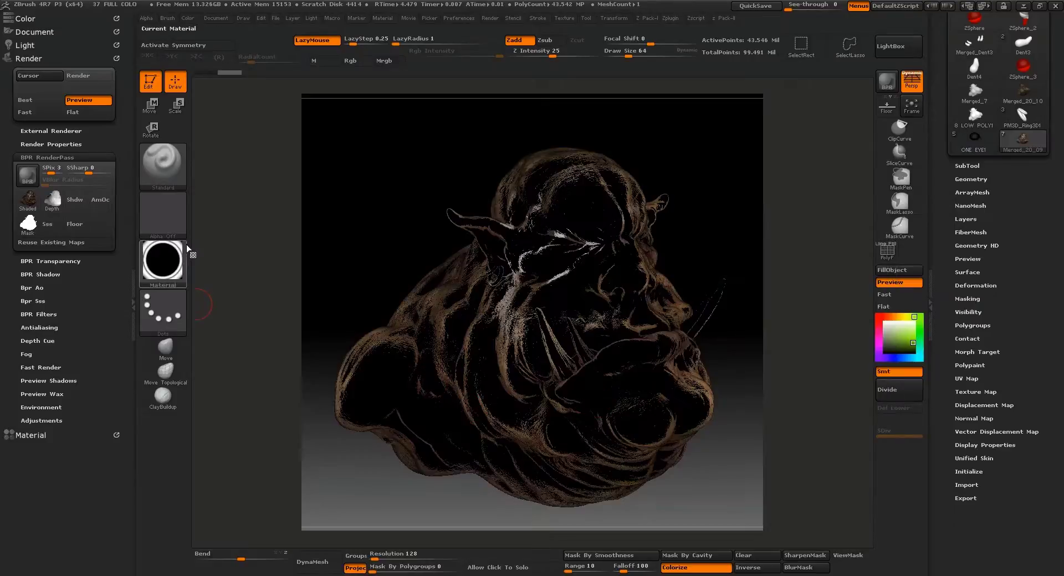
{"action": "left_click", "coordinate": [166, 259]}
{"action": "left_click", "coordinate": [567, 387]}
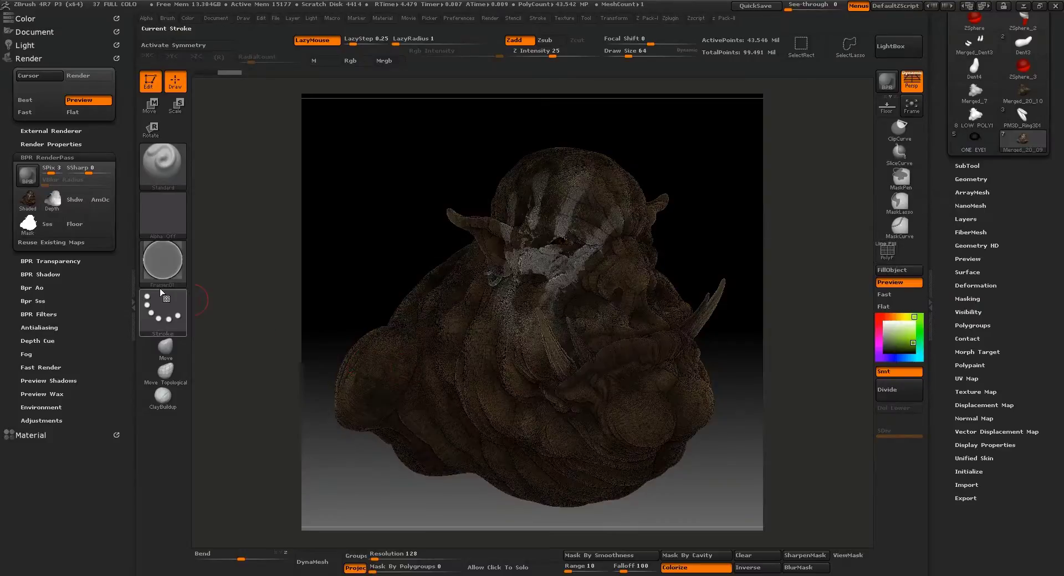
Step: Set the Framer01 material's Intensity B to about 1.08 and its Cavity Transition to about -0.78
{"action": "left_click", "coordinate": [10, 433]}
{"action": "scroll", "coordinate": [61, 332], "scroll_direction": "down", "scroll_amount": 5}
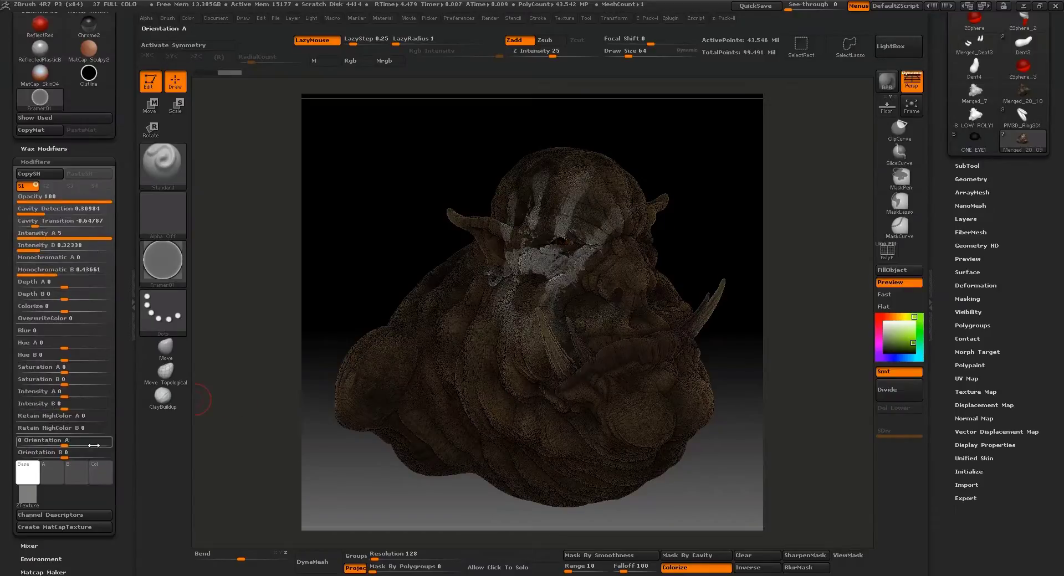
{"action": "left_click_drag", "start_coordinate": [40, 248], "coordinate": [27, 219]}
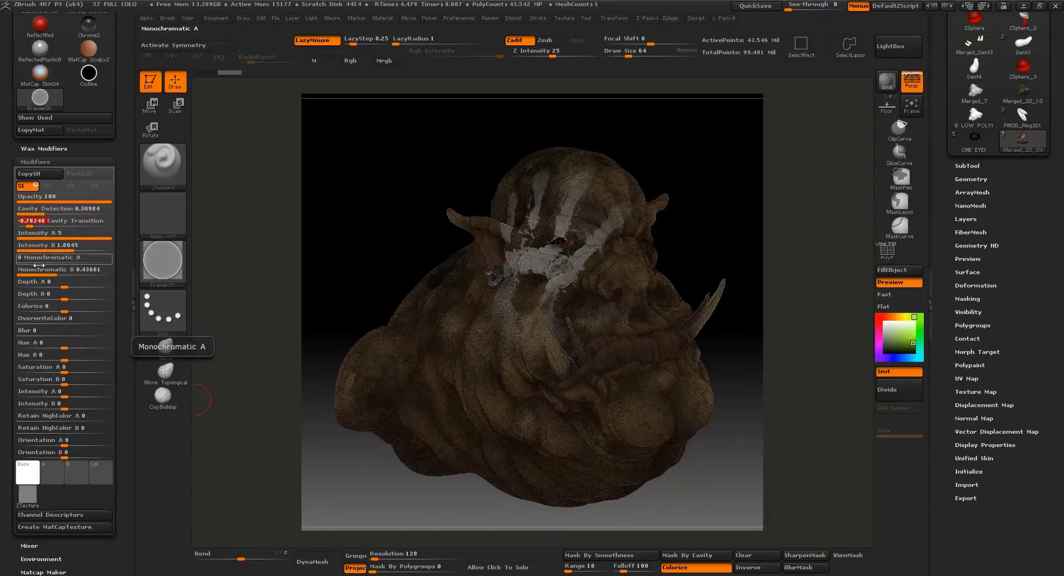
Step: Render the bust with BPR and export the Shaded pass to the PASS TUTO folder as FRAMER in PSD format
{"action": "left_click", "coordinate": [886, 81]}
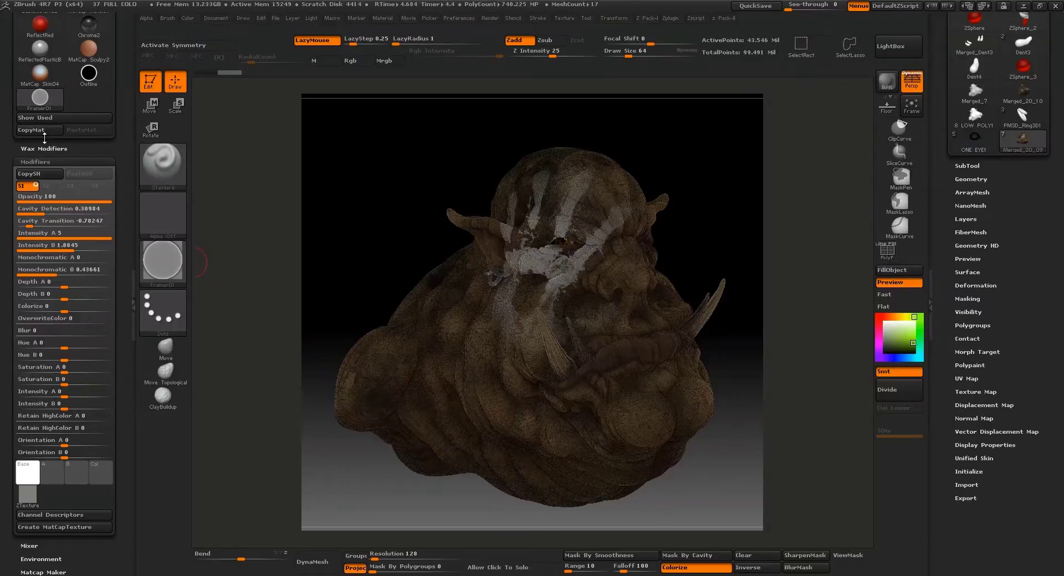
{"action": "left_click_drag", "start_coordinate": [120, 49], "coordinate": [120, 163]}
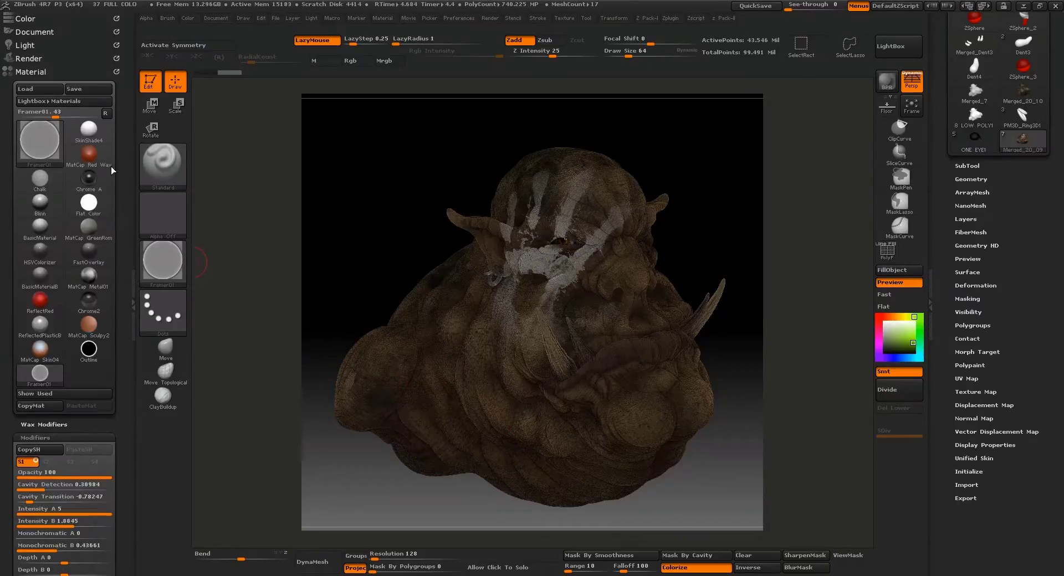
{"action": "left_click", "coordinate": [28, 59]}
{"action": "left_click", "coordinate": [28, 200]}
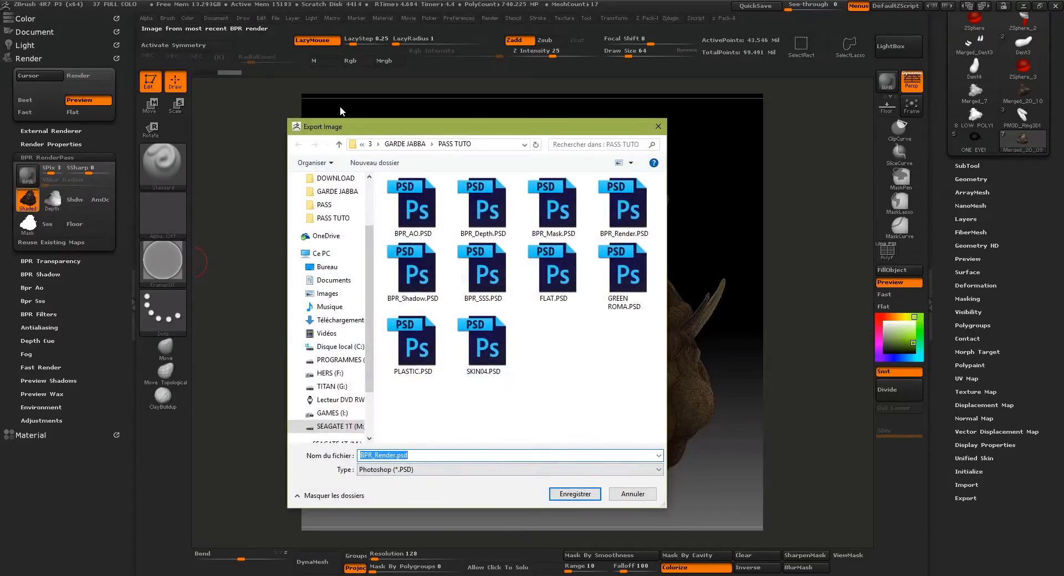
{"action": "type", "text": "FR"}
{"action": "key", "text": "Return"}
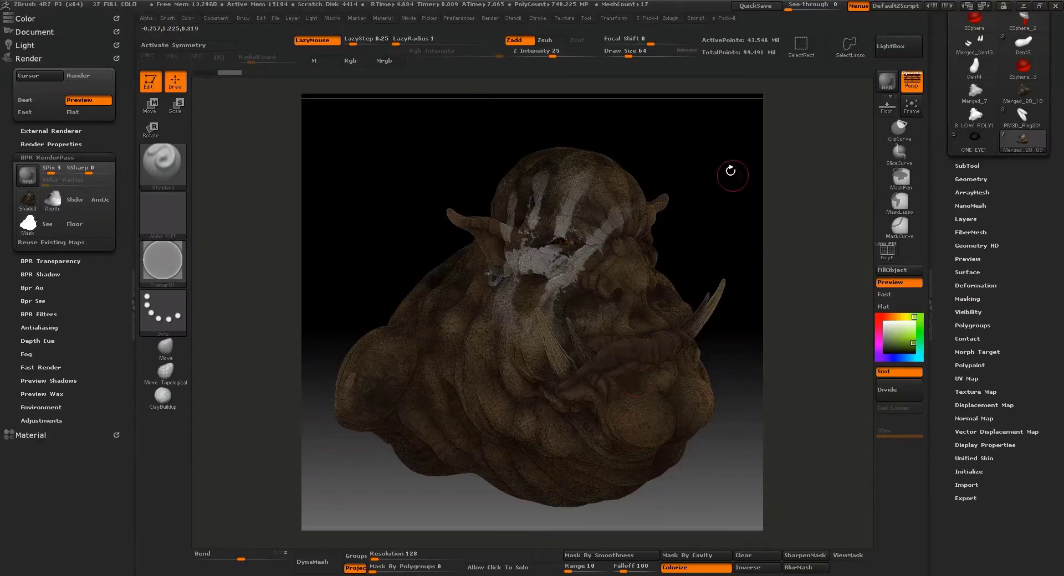
Step: Replace the bust's Framer01 material with BasicMaterial
{"action": "left_click", "coordinate": [155, 252]}
{"action": "left_click", "coordinate": [177, 280]}
{"action": "left_click", "coordinate": [172, 255]}
{"action": "left_click", "coordinate": [182, 259]}
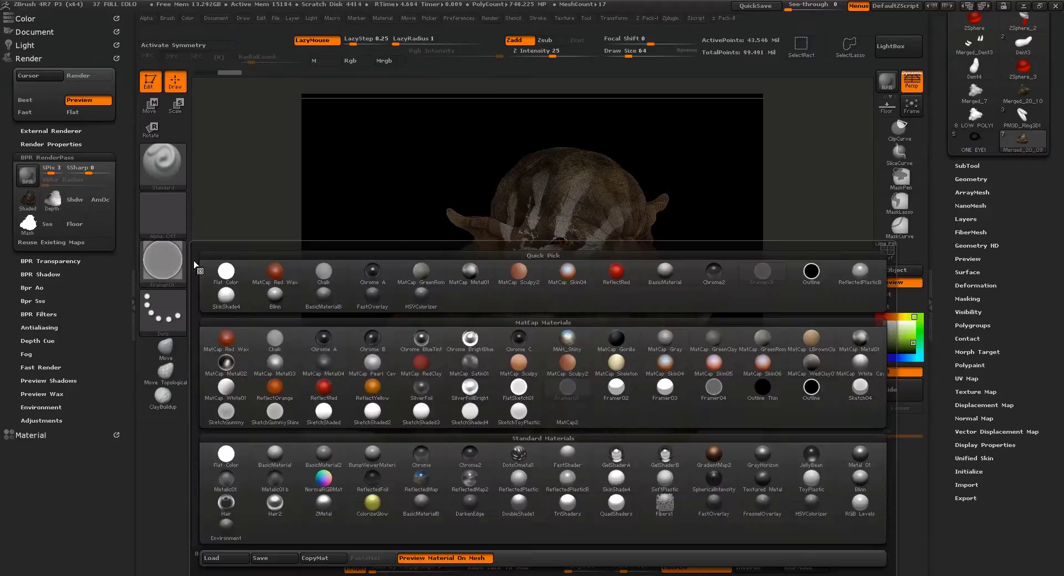
{"action": "left_click", "coordinate": [275, 454]}
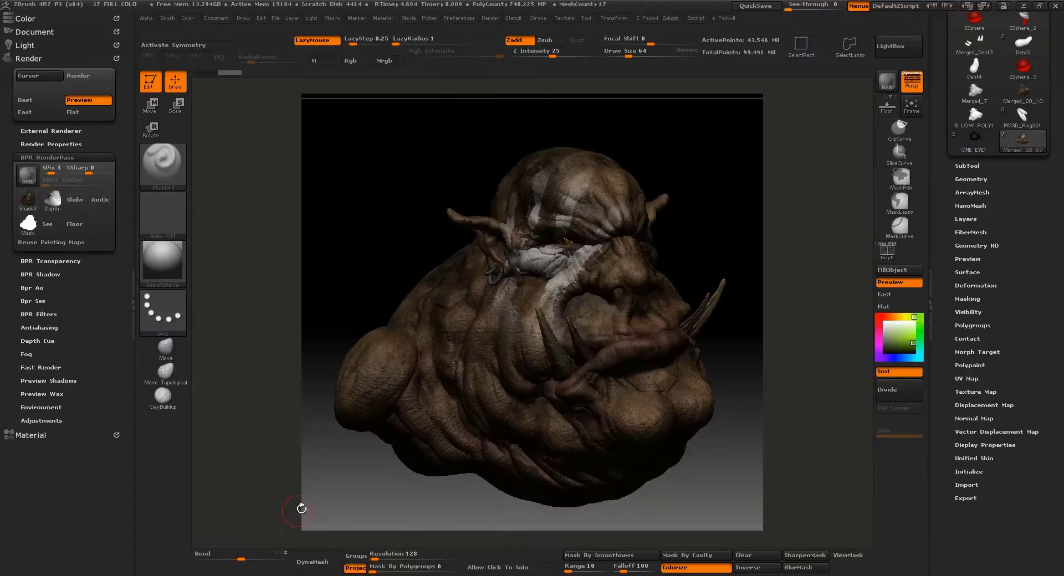
{"action": "left_click", "coordinate": [850, 387]}
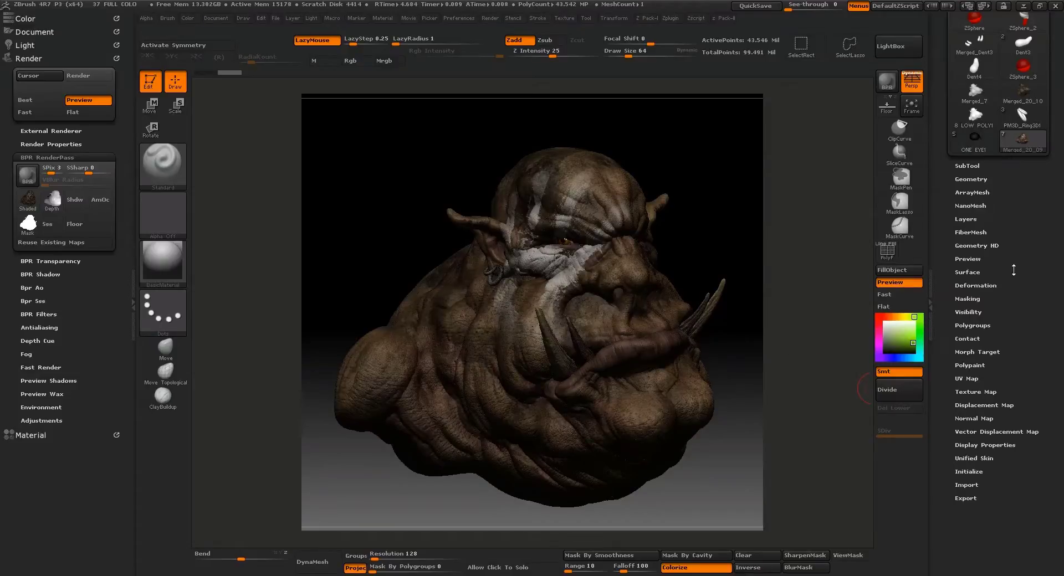
Step: Turn off Colorize in the bust's Polypaint settings and set the active color to black
{"action": "left_click", "coordinate": [978, 325]}
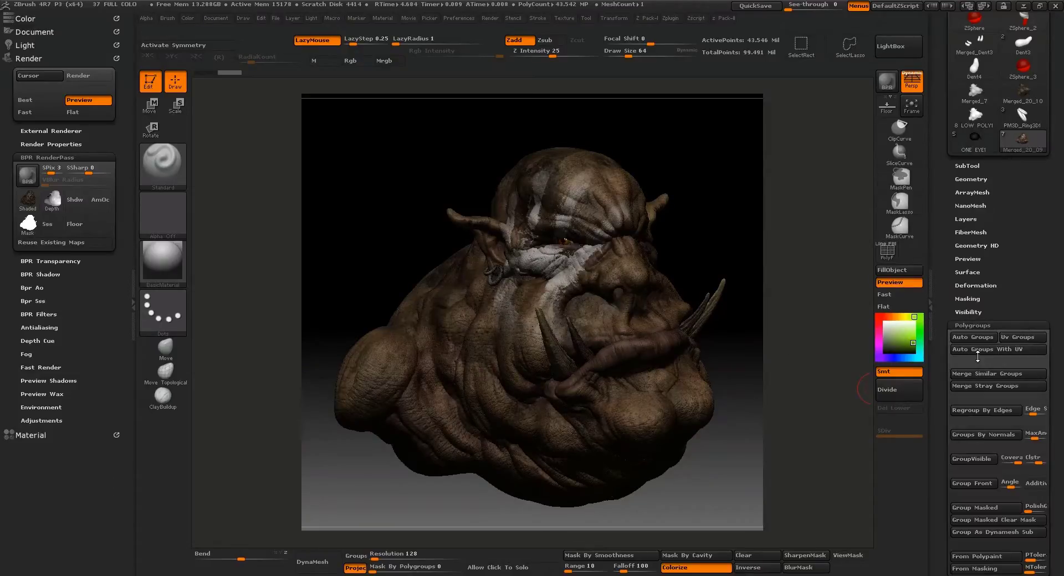
{"action": "left_click", "coordinate": [975, 325]}
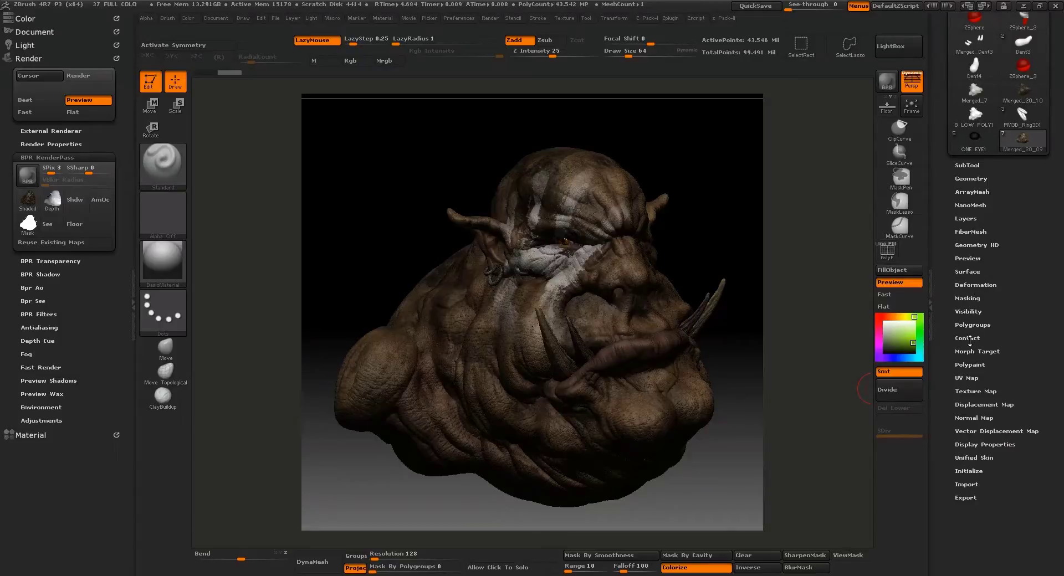
{"action": "mouse_move", "coordinate": [1032, 297]}
{"action": "left_mouse_down"}
{"action": "mouse_move", "coordinate": [1029, 344]}
{"action": "mouse_move", "coordinate": [1029, 314]}
{"action": "left_mouse_up"}
{"action": "left_click", "coordinate": [970, 387]}
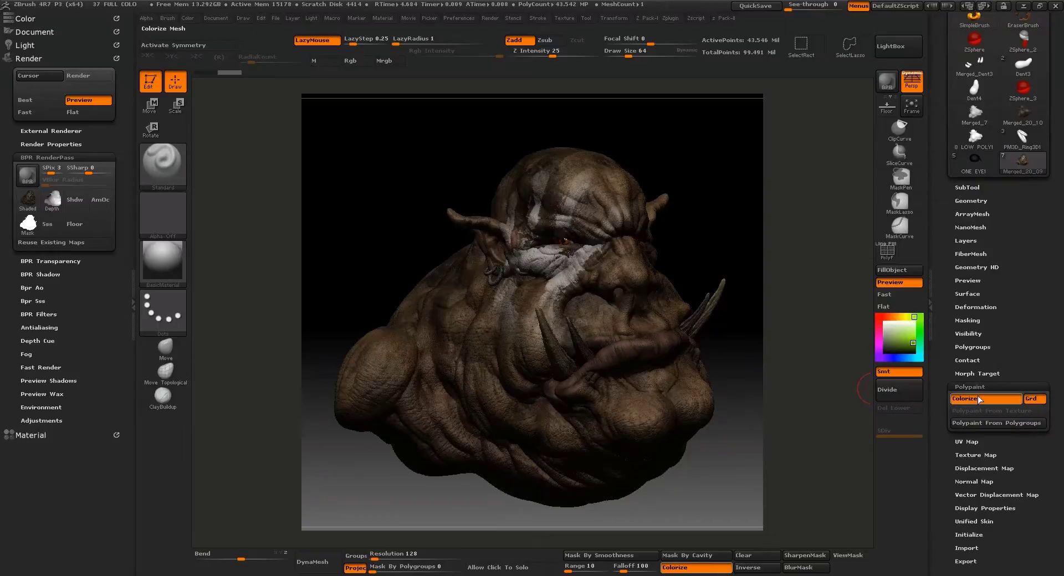
{"action": "left_click", "coordinate": [978, 399]}
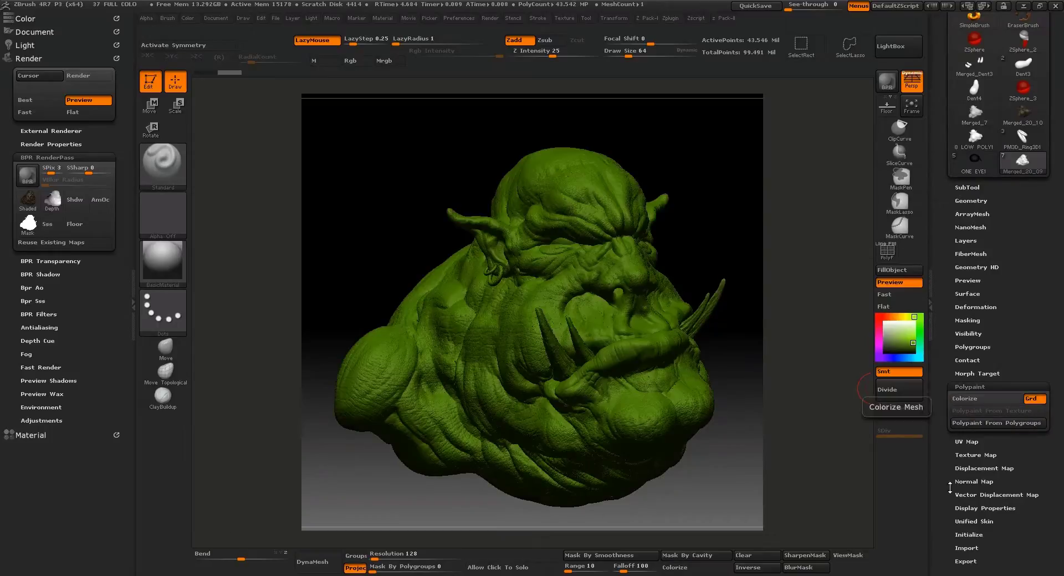
{"action": "left_click", "coordinate": [876, 353]}
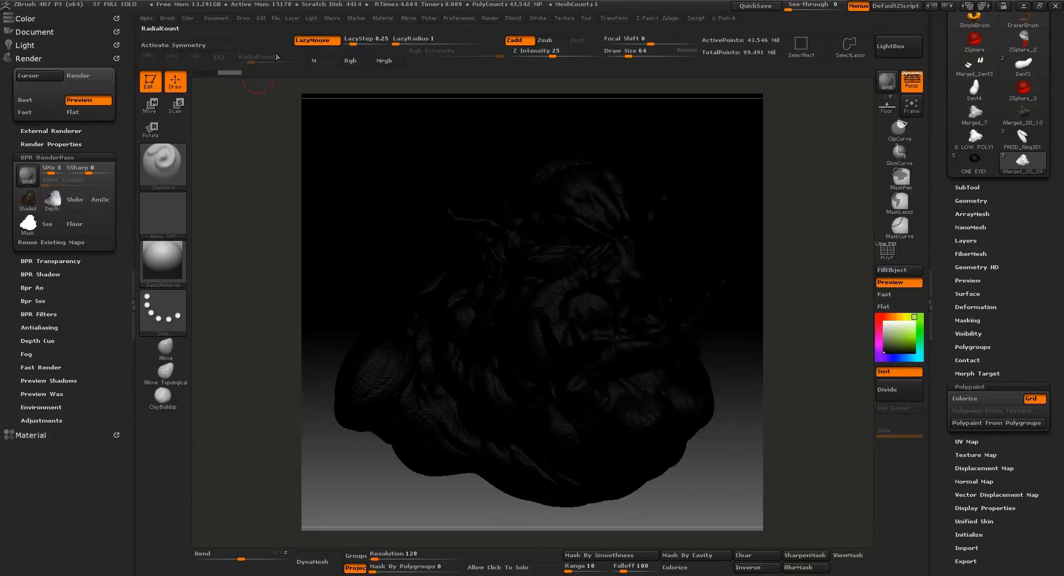
Step: Move the main light to the left edge of the light placement sphere and render the bust with BPR
{"action": "left_click", "coordinate": [97, 44]}
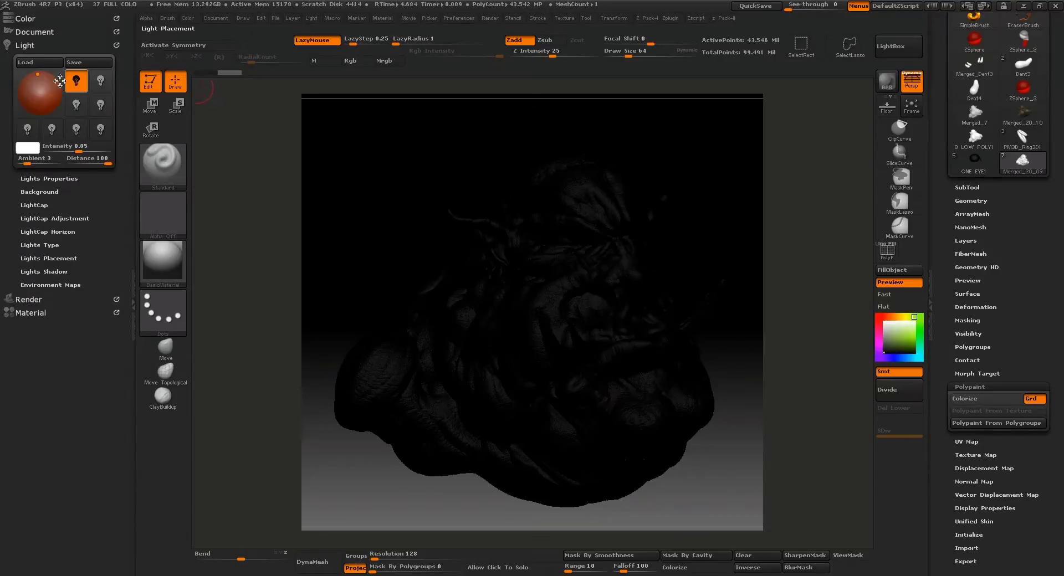
{"action": "left_click_drag", "start_coordinate": [38, 80], "coordinate": [18, 93]}
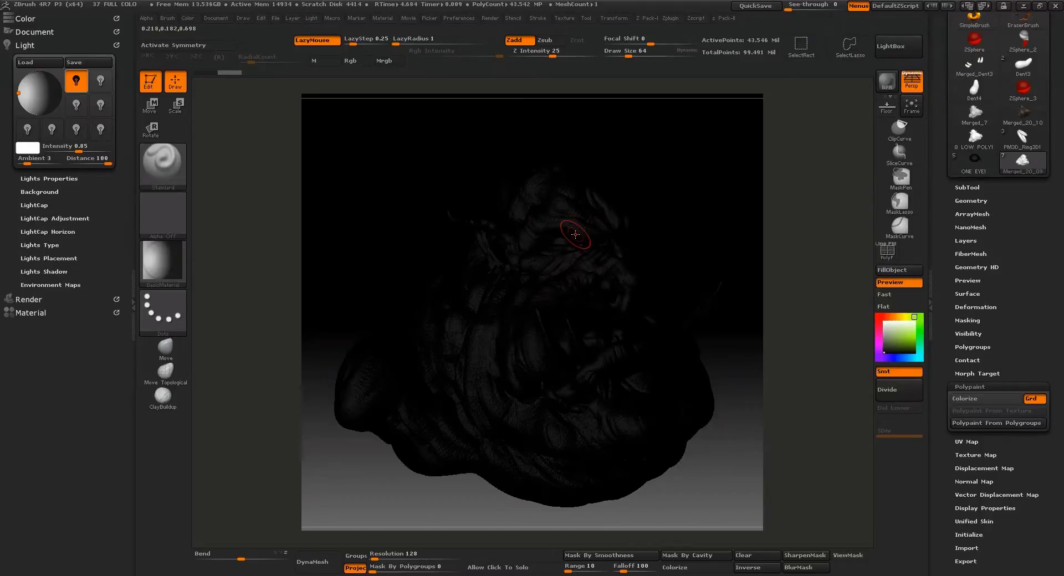
{"action": "left_click", "coordinate": [887, 80]}
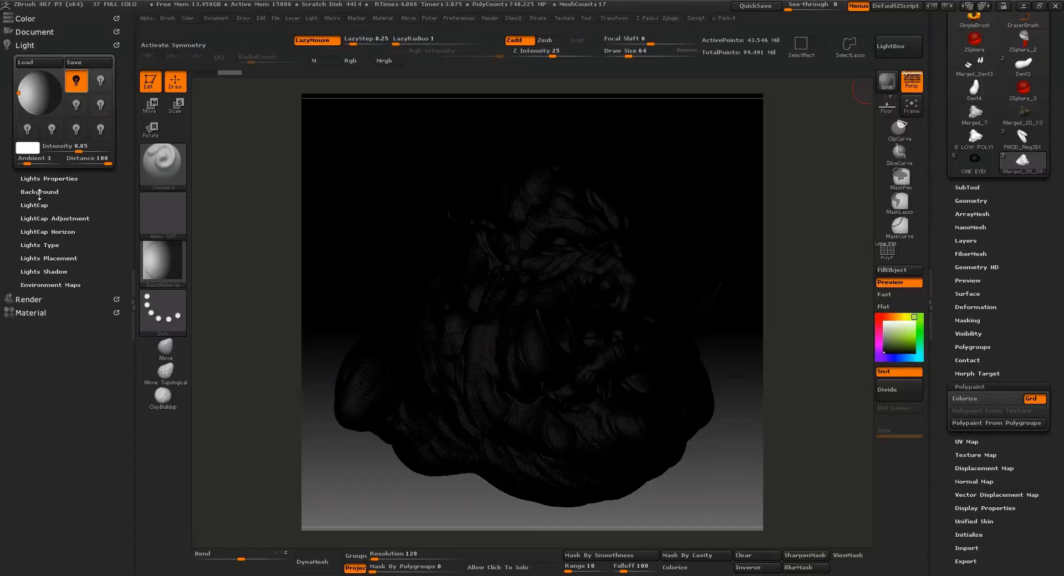
Step: Start exporting the Shaded pass, then create and open a folder named LIGHTS inside PASS TUTO
{"action": "left_click", "coordinate": [29, 299]}
{"action": "left_click", "coordinate": [28, 199]}
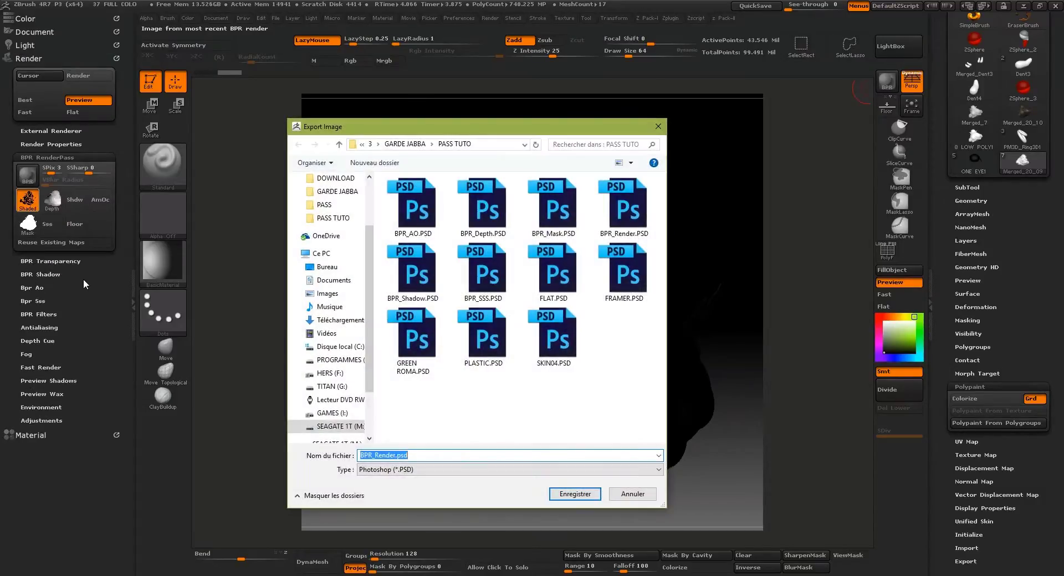
{"action": "right_click", "coordinate": [474, 408]}
{"action": "mouse_move", "coordinate": [371, 523]}
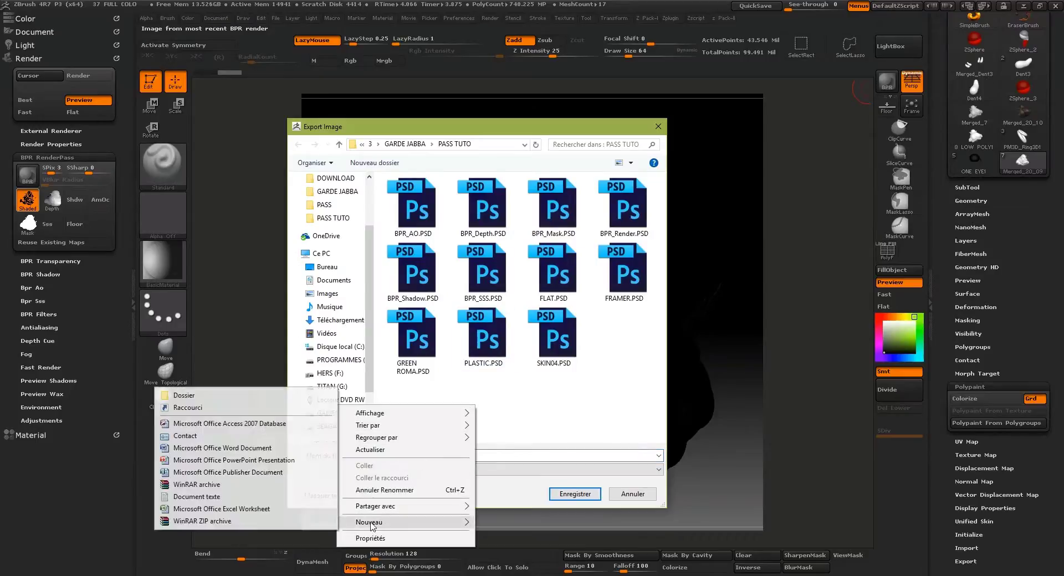
{"action": "left_click", "coordinate": [229, 397]}
{"action": "type", "text": "LIGHTS"}
{"action": "key", "text": "Return"}
{"action": "key", "text": "Return"}
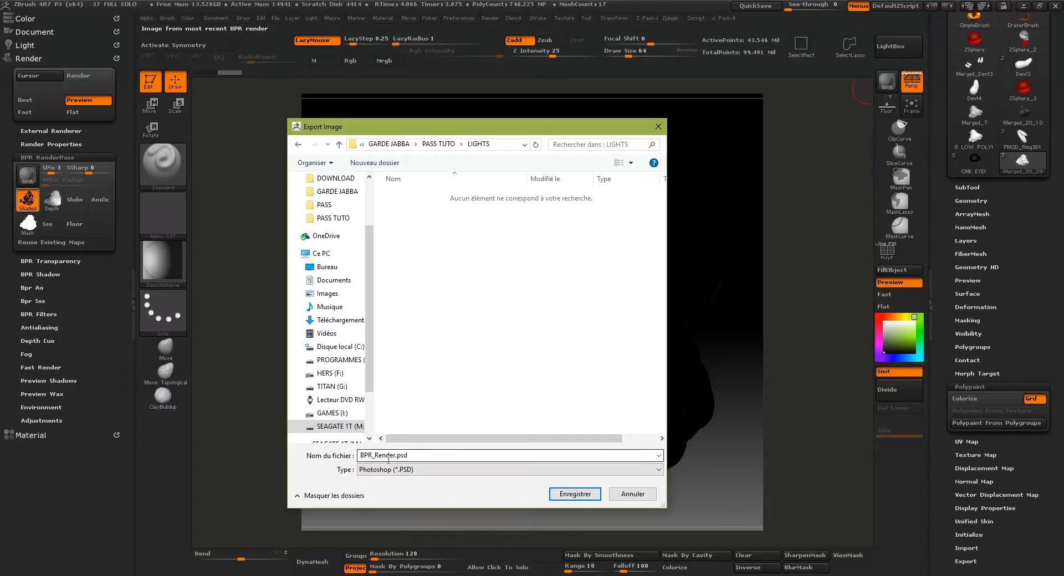
Step: Save the Shaded pass in the LIGHTS folder as RIGHT FILL LIGHT in PSD format
{"action": "double_click", "coordinate": [413, 455]}
{"action": "key", "text": "BackSpace"}
{"action": "type", "text": "RIGHT FILL LIGHT"}
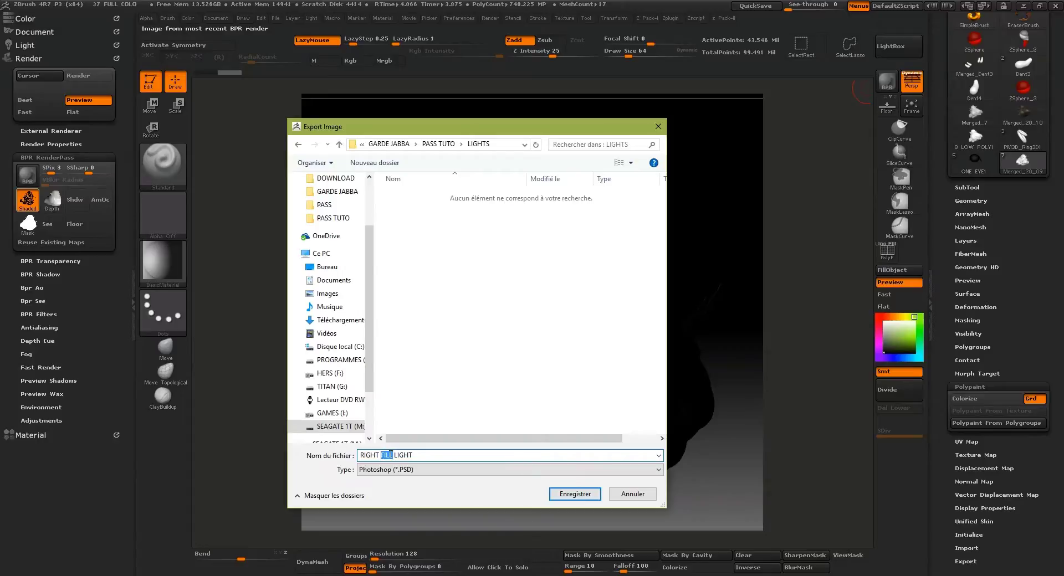
{"action": "left_click_drag", "start_coordinate": [415, 453], "coordinate": [395, 456]}
{"action": "left_click", "coordinate": [561, 494]}
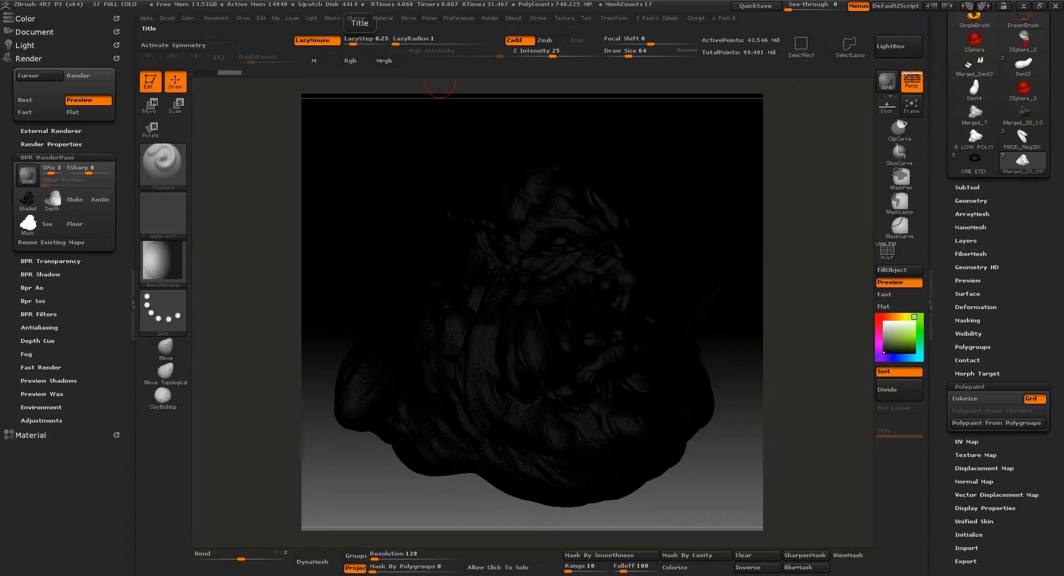
Step: Place the light behind the bust at the left side of the light sphere as a rim light and set its Intensity to about 1.59
{"action": "left_click", "coordinate": [30, 45]}
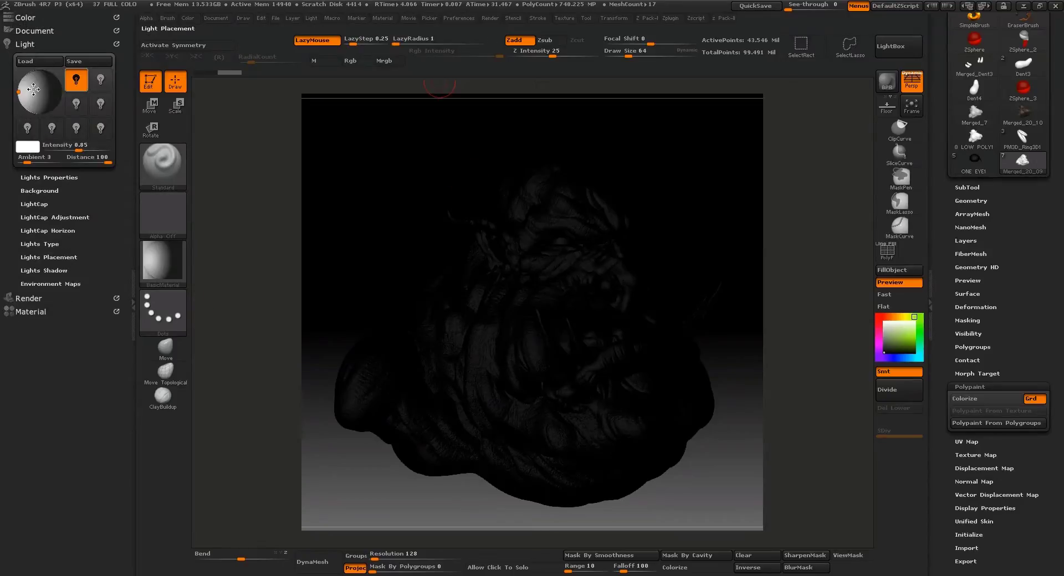
{"action": "left_click_drag", "start_coordinate": [30, 90], "coordinate": [36, 86]}
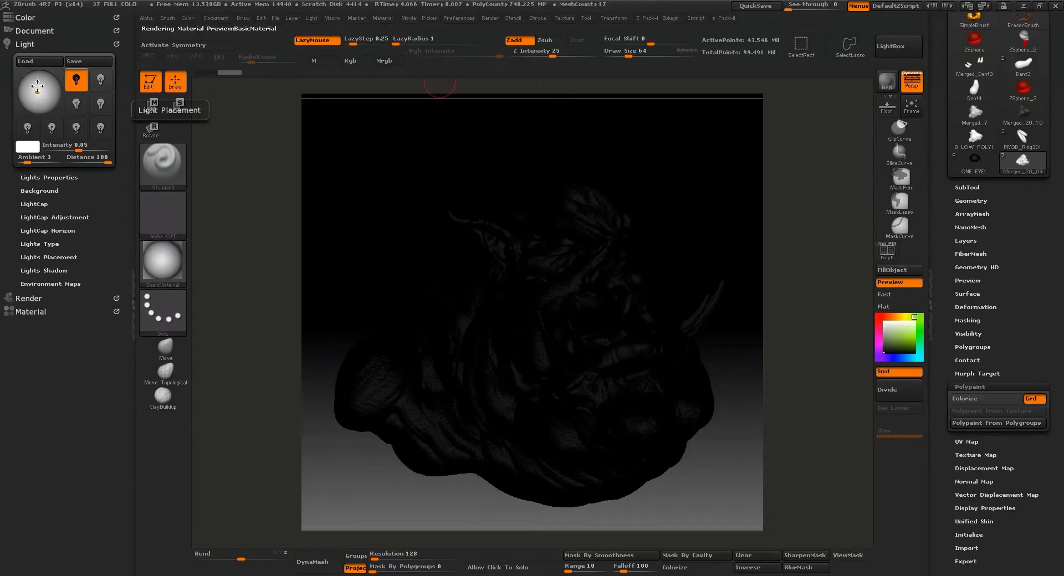
{"action": "left_click", "coordinate": [36, 86]}
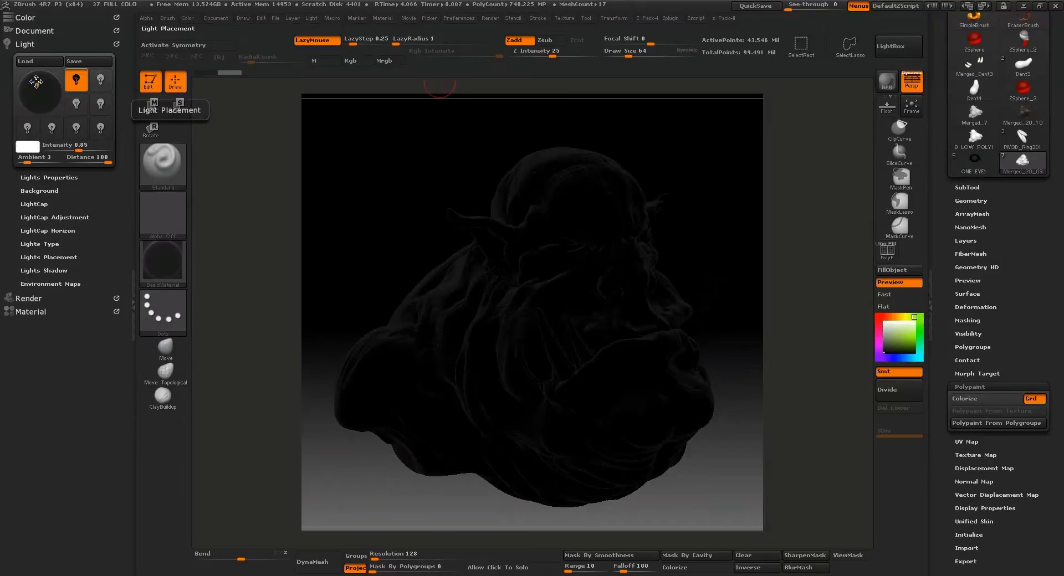
{"action": "left_click", "coordinate": [31, 89]}
{"action": "left_click_drag", "start_coordinate": [32, 89], "coordinate": [23, 87]}
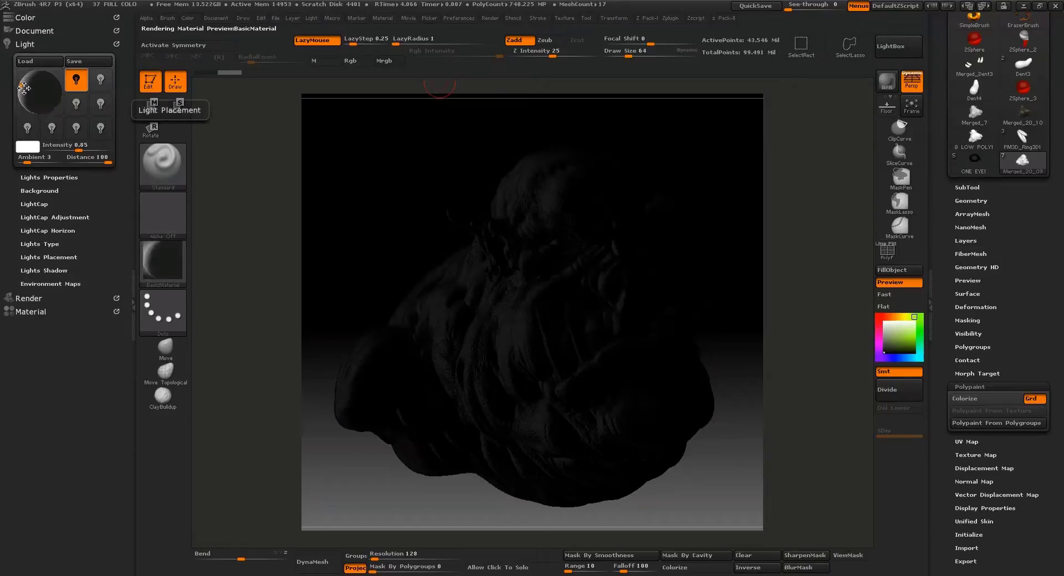
{"action": "left_click_drag", "start_coordinate": [78, 148], "coordinate": [84, 150]}
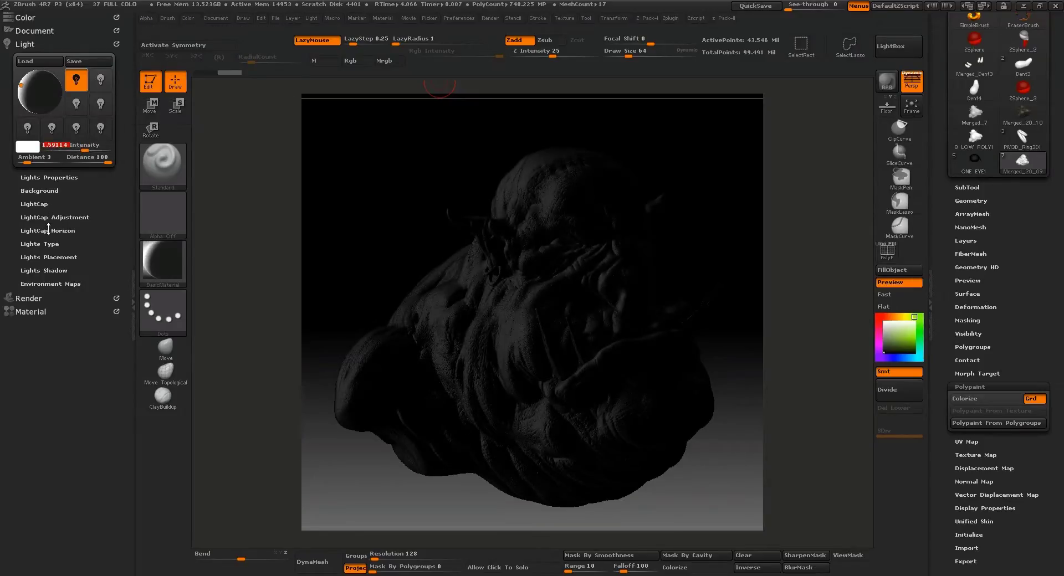
Step: Render the bust with BPR and export the Shaded pass to the LIGHTS folder as RIGHT RIM LIGHT in PSD format
{"action": "left_click", "coordinate": [887, 81]}
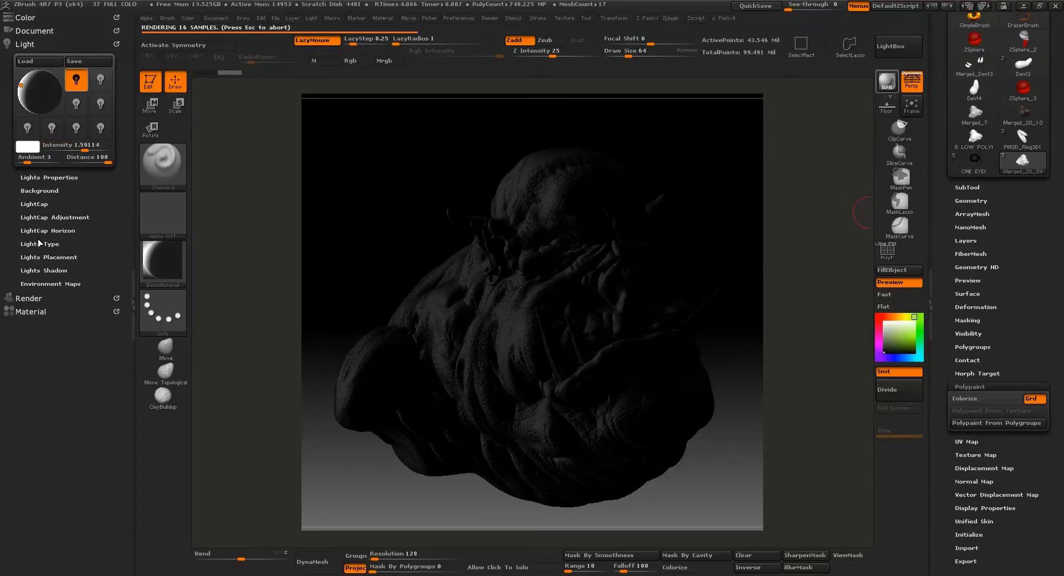
{"action": "left_click", "coordinate": [29, 299]}
{"action": "left_click", "coordinate": [29, 200]}
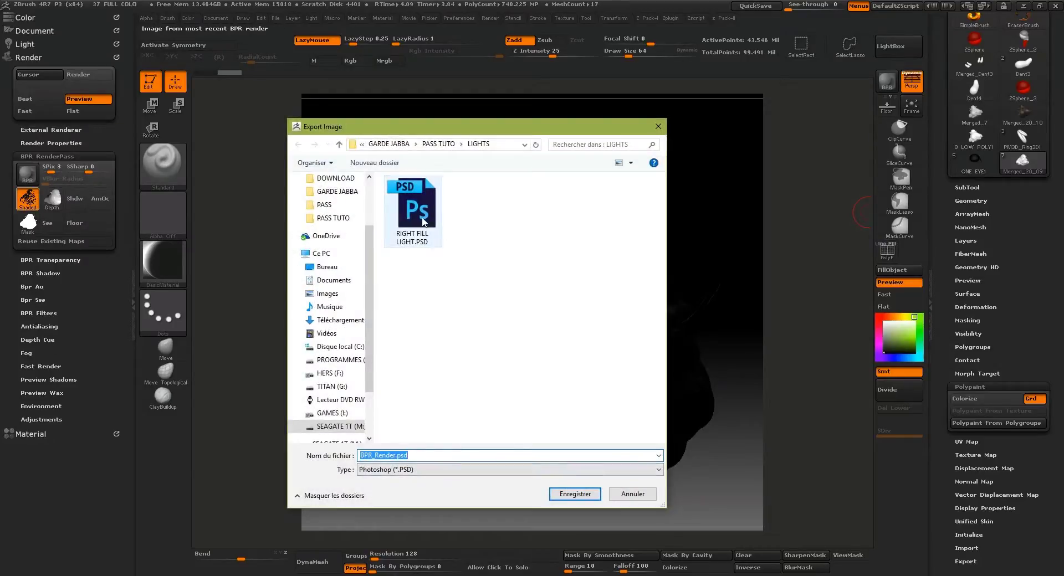
{"action": "left_click", "coordinate": [423, 230]}
{"action": "left_click", "coordinate": [393, 455]}
{"action": "double_click", "coordinate": [392, 454]}
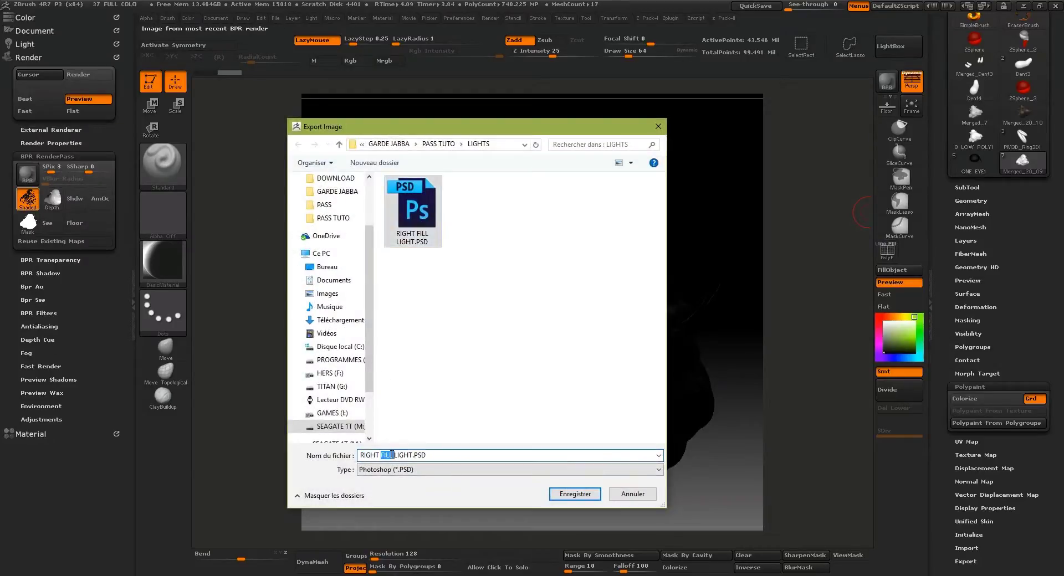
{"action": "type", "text": "RIM"}
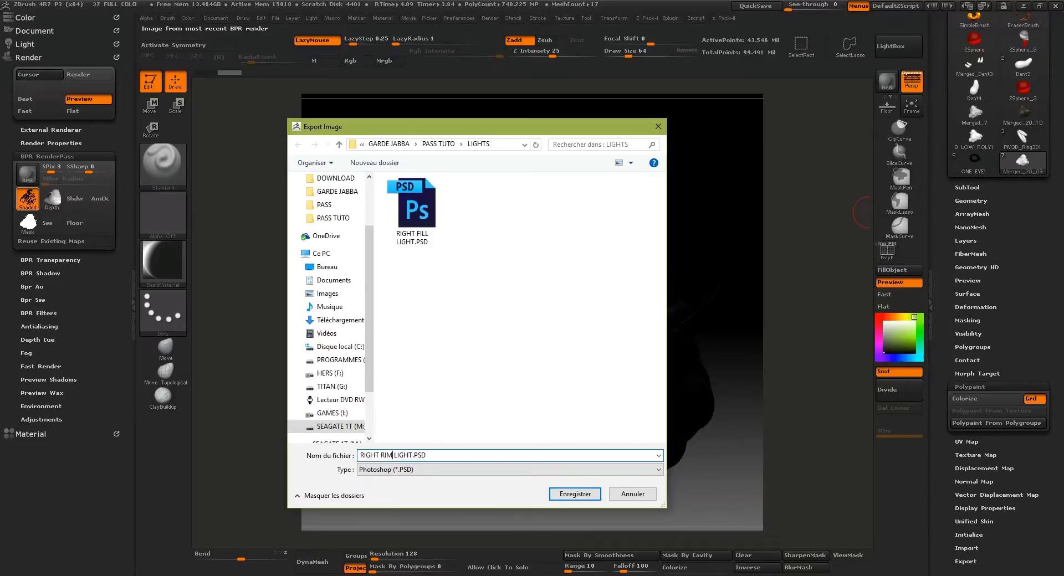
{"action": "key", "text": "Return"}
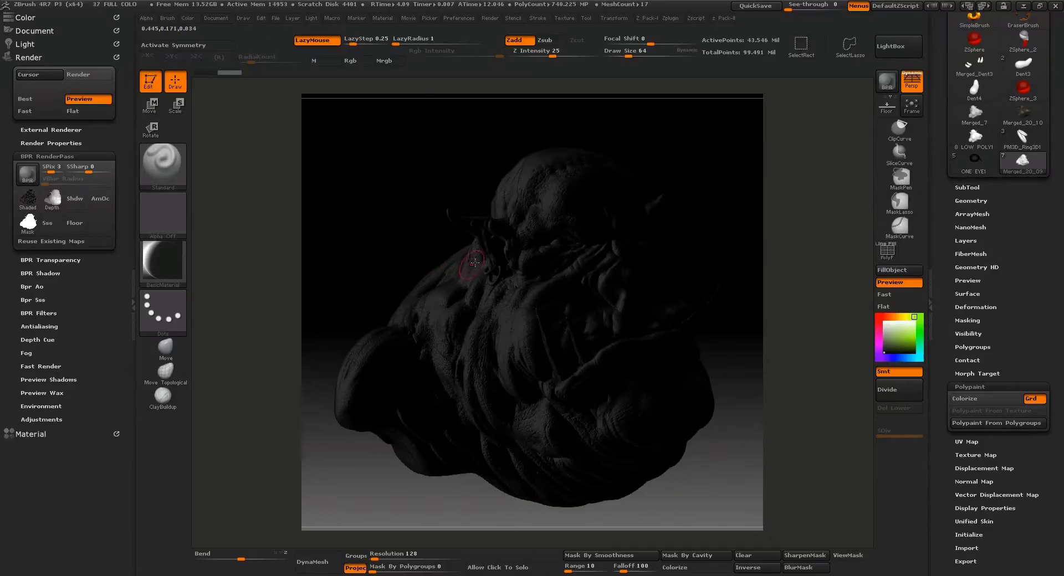
Step: Move the back light to the right side of the light sphere and render the bust with BPR
{"action": "left_click", "coordinate": [35, 44]}
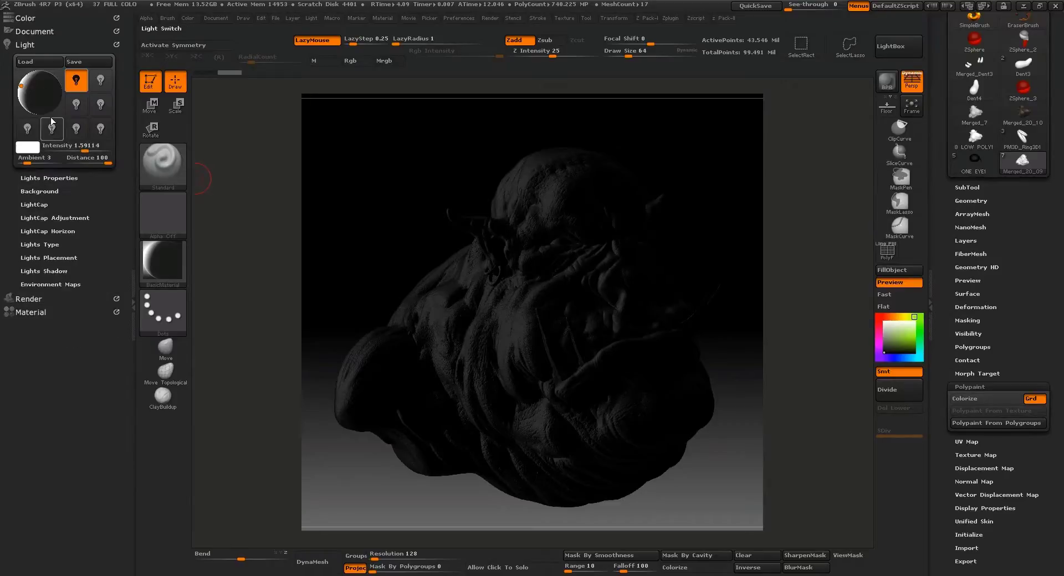
{"action": "left_click_drag", "start_coordinate": [31, 90], "coordinate": [52, 93]}
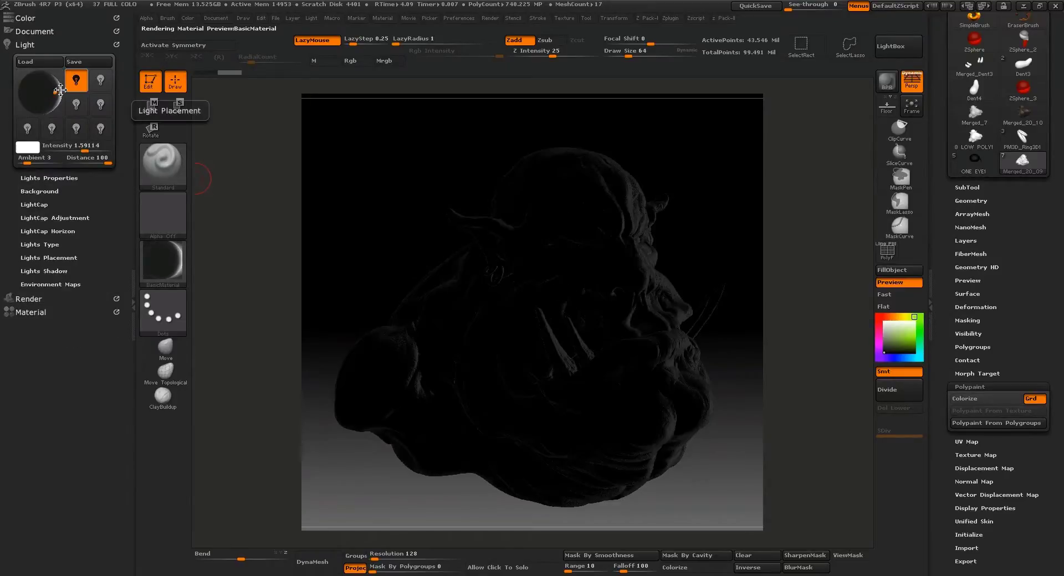
{"action": "left_click", "coordinate": [884, 79]}
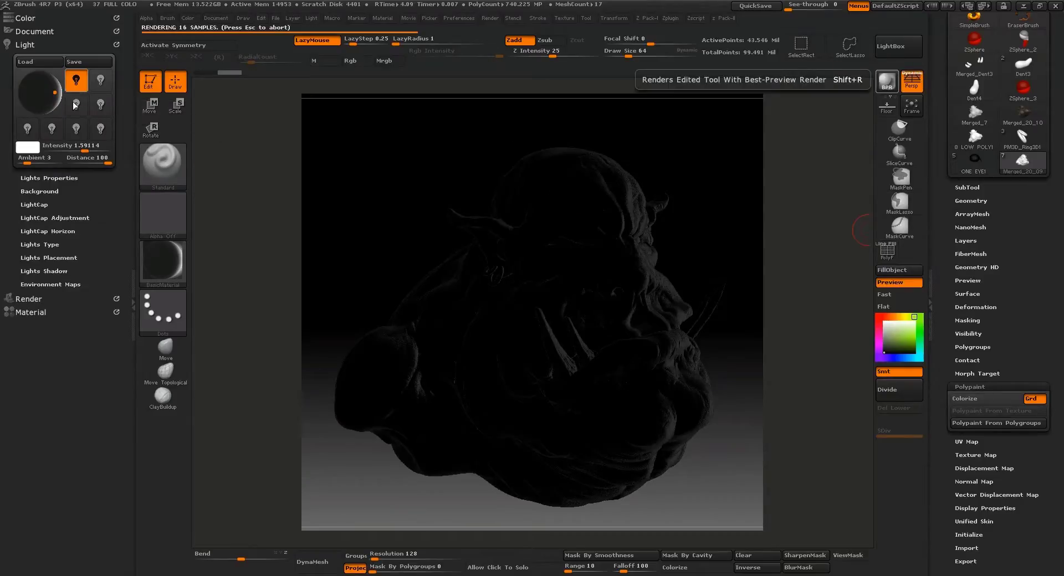
Step: Export the Shaded pass of the back-lit render to the LIGHTS folder as LEFT RIM LIGHT in PSD format
{"action": "left_click", "coordinate": [28, 298]}
{"action": "left_click", "coordinate": [40, 219]}
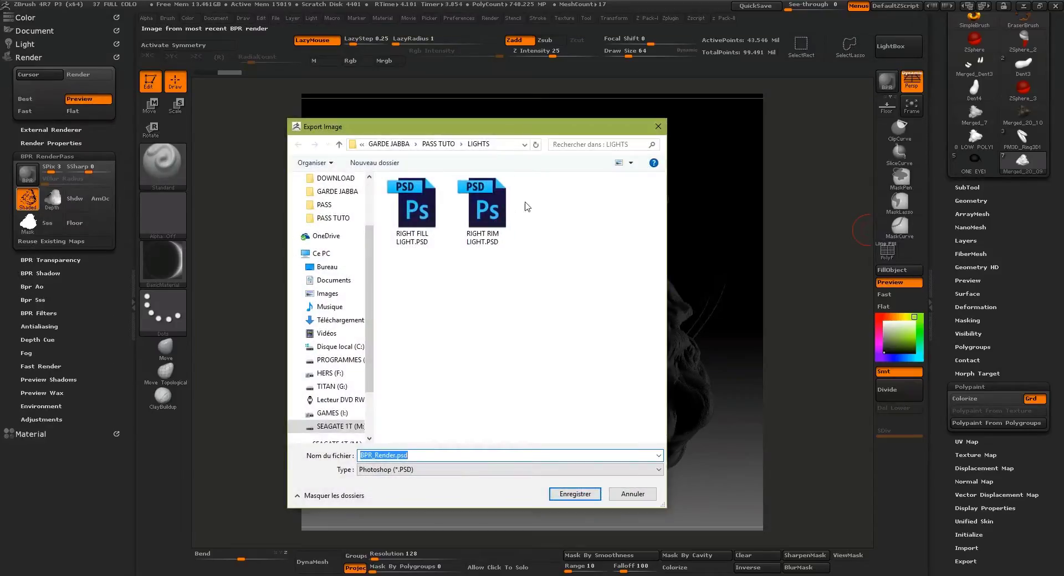
{"action": "left_click", "coordinate": [489, 214]}
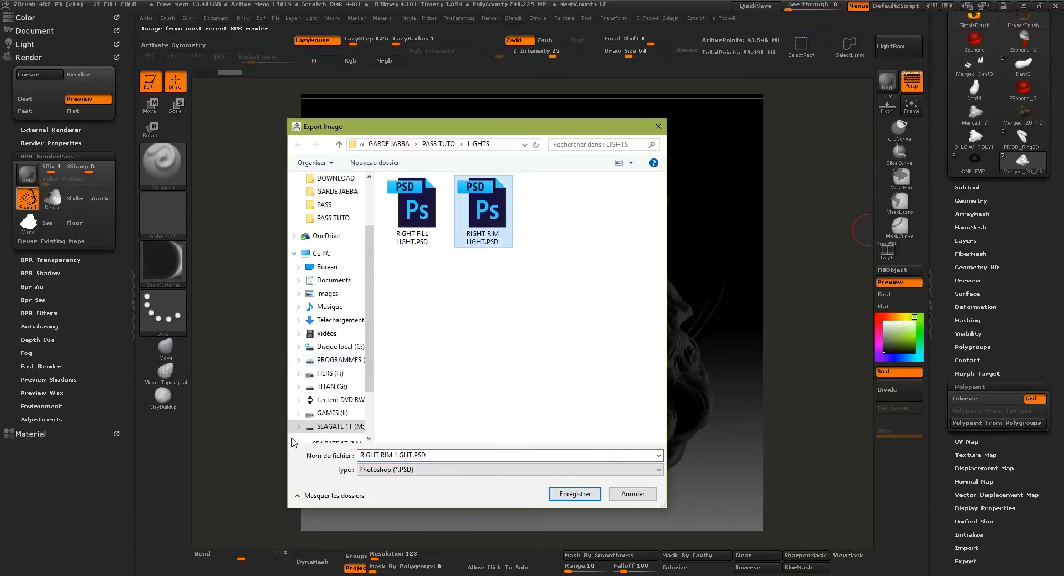
{"action": "left_click_drag", "start_coordinate": [380, 455], "coordinate": [353, 451]}
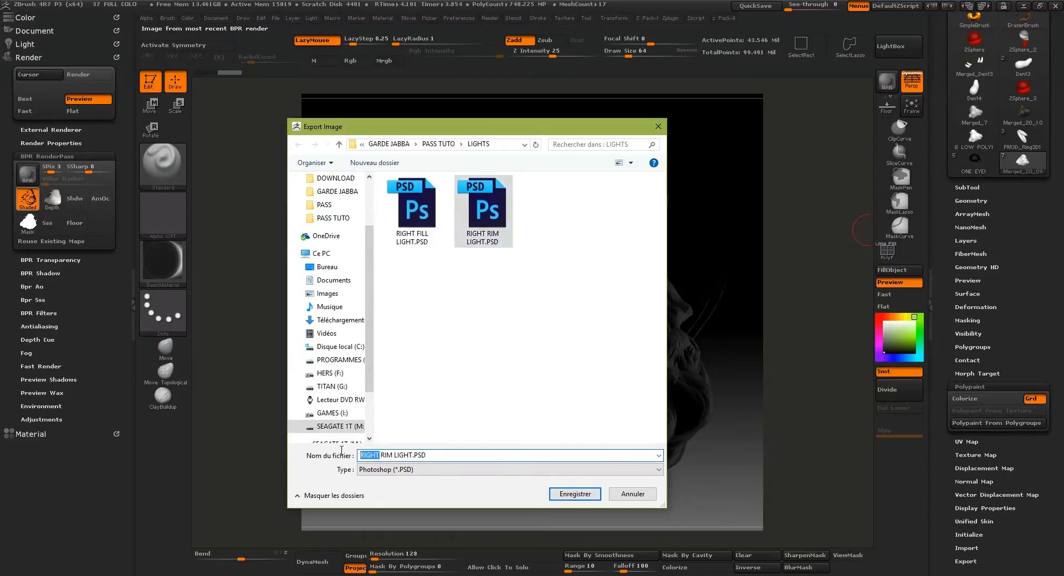
{"action": "type", "text": "LEFT"}
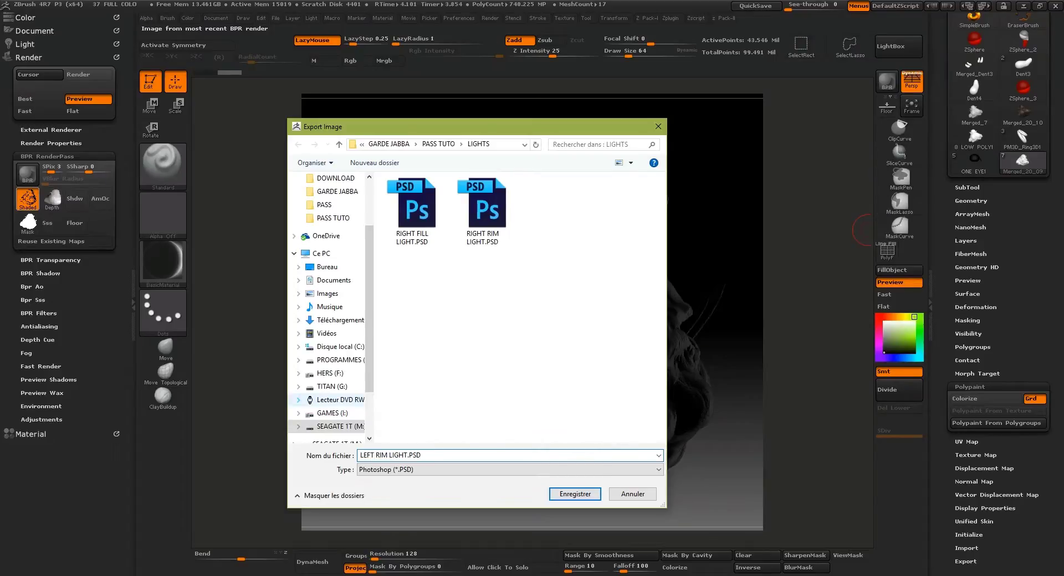
{"action": "key", "text": "Return"}
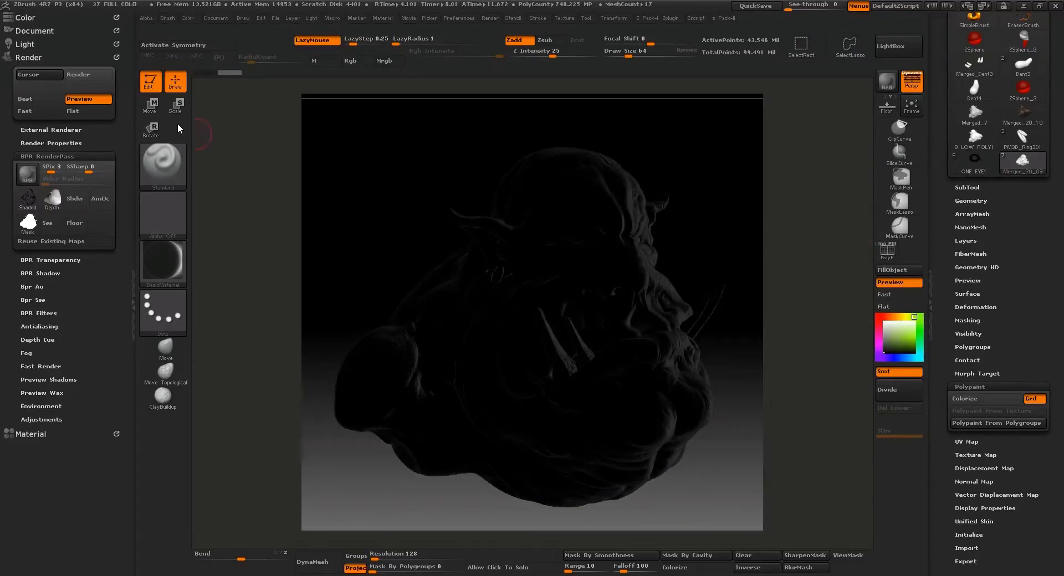
Step: Move the light to the front at the light sphere's right edge, set Distance 94 and Intensity about 1.58, and render with BPR
{"action": "left_click", "coordinate": [41, 46]}
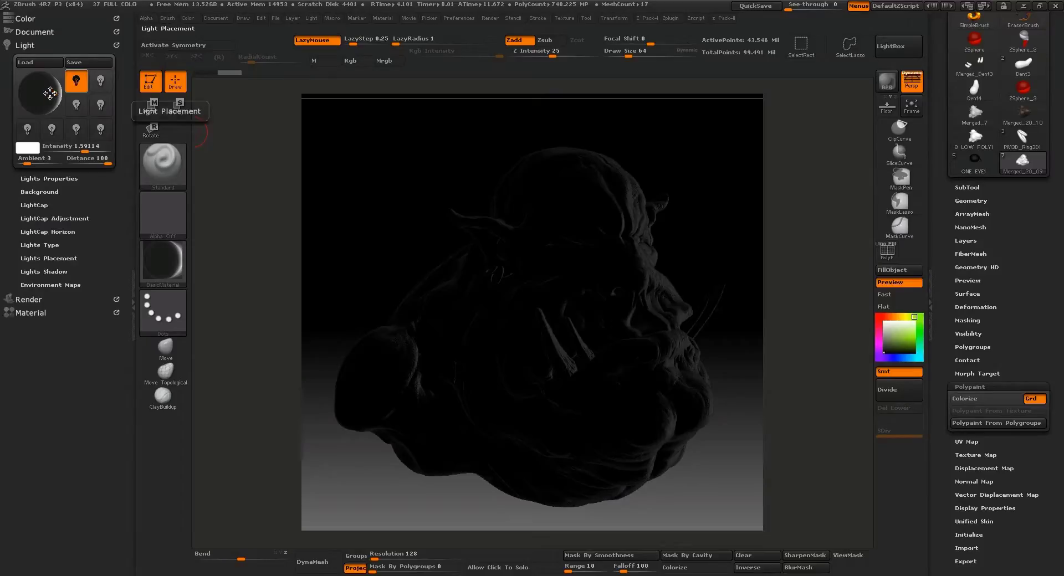
{"action": "left_click_drag", "start_coordinate": [45, 97], "coordinate": [62, 92]}
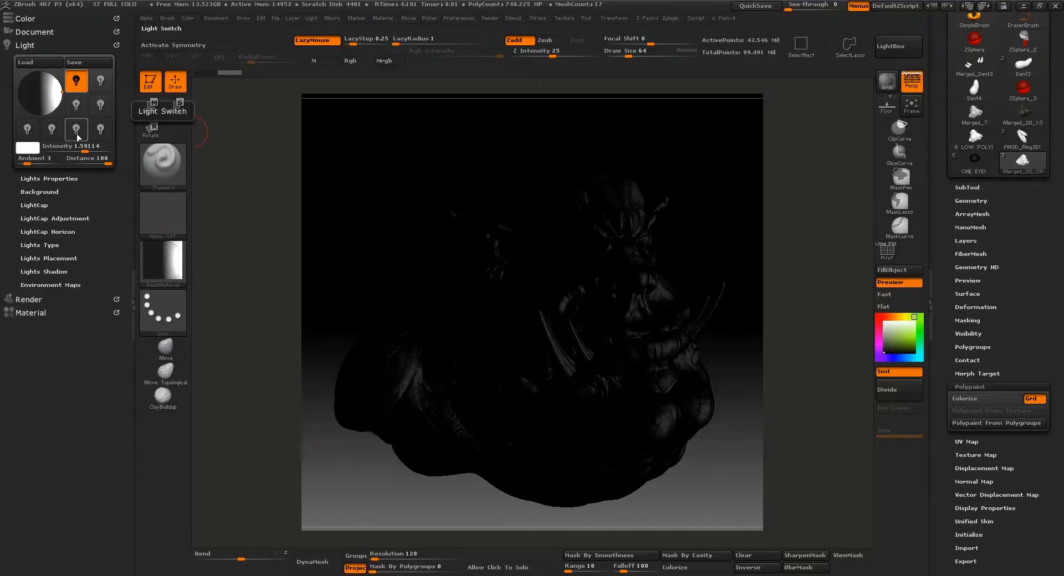
{"action": "left_click_drag", "start_coordinate": [103, 161], "coordinate": [84, 152]}
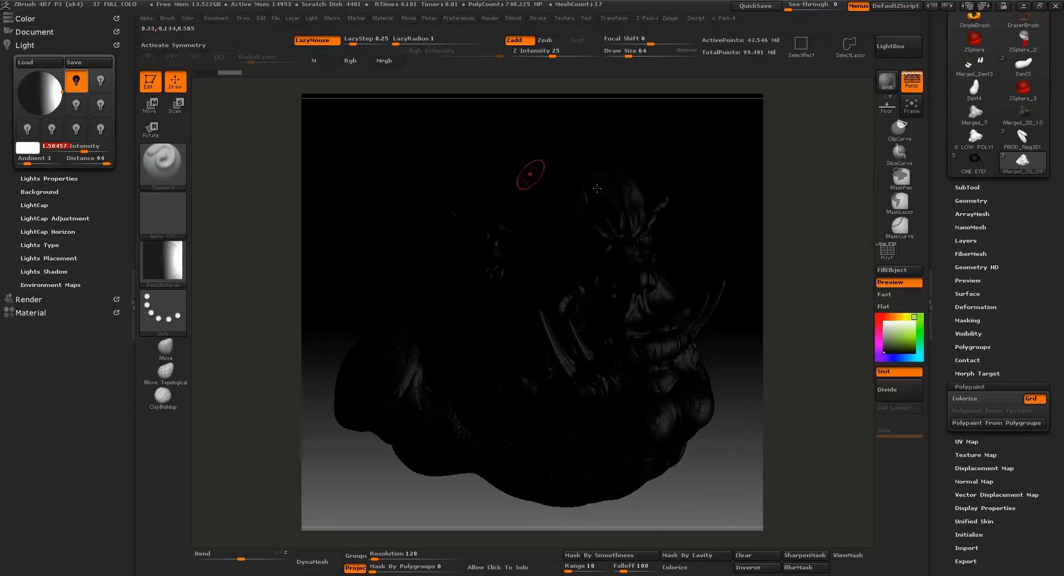
{"action": "left_click", "coordinate": [893, 88]}
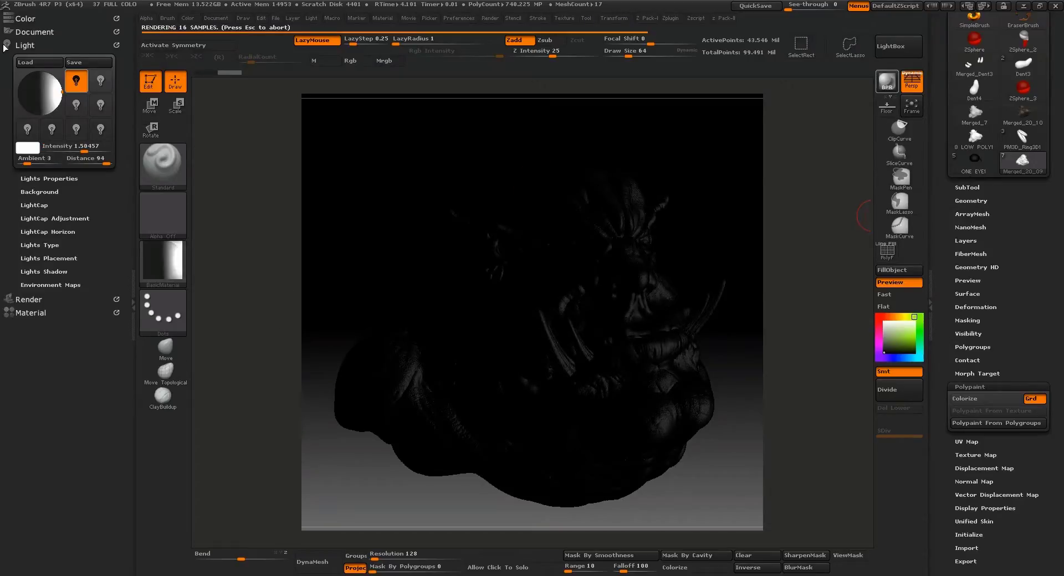
{"action": "left_click", "coordinate": [49, 178]}
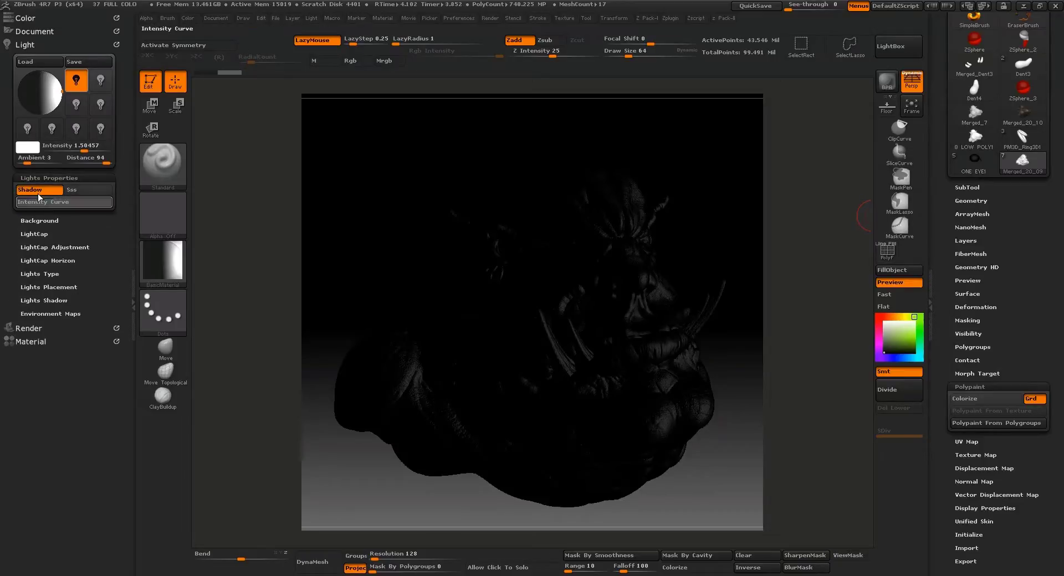
{"action": "left_click", "coordinate": [47, 178]}
Step: Export the Shaded pass to the LIGHTS folder as LEFT FILL LIGHT in PSD format
{"action": "left_click", "coordinate": [27, 299]}
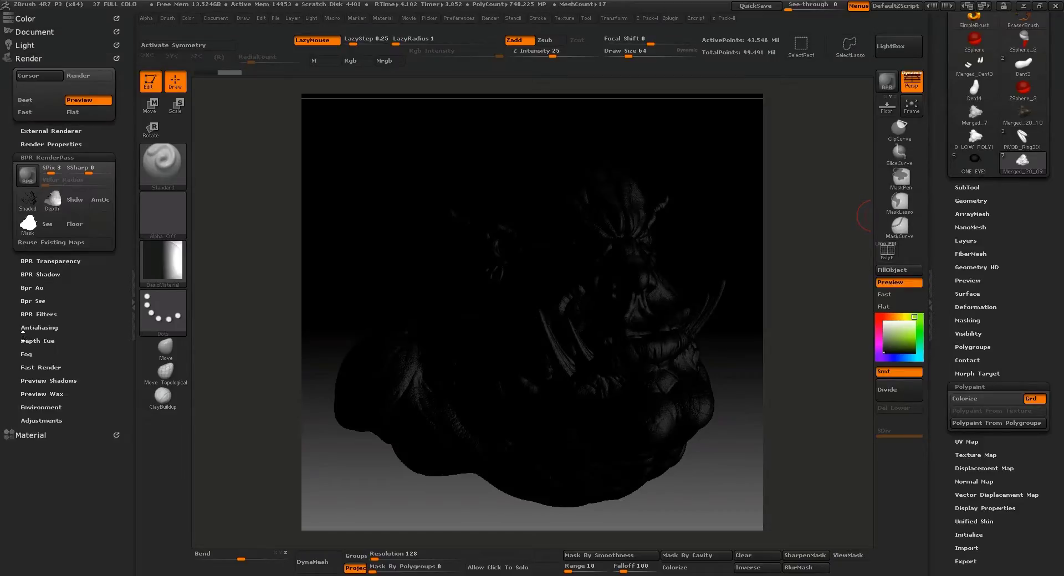
{"action": "left_click", "coordinate": [31, 204]}
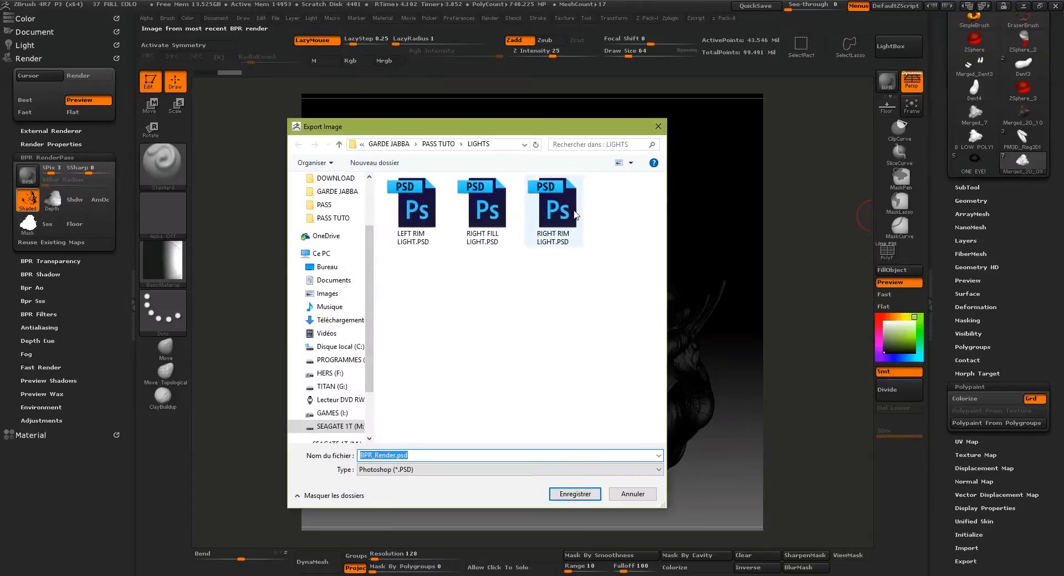
{"action": "left_click", "coordinate": [414, 211]}
{"action": "left_click", "coordinate": [377, 455]}
{"action": "left_click_drag", "start_coordinate": [360, 455], "coordinate": [387, 456]}
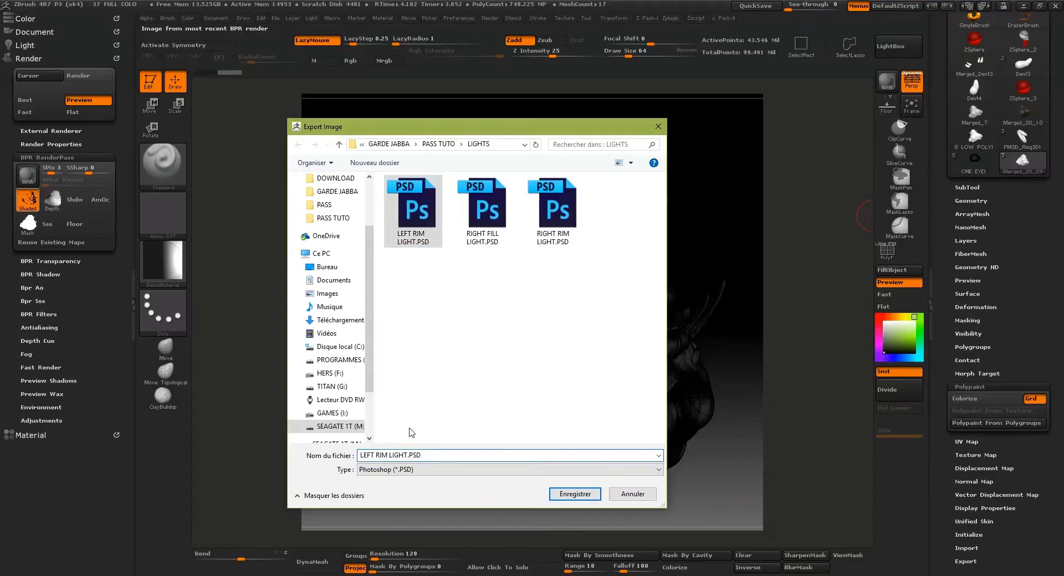
{"action": "key", "text": "BackSpace"}
{"action": "key", "text": "BackSpace"}
{"action": "key", "text": "BackSpace"}
{"action": "key", "text": "BackSpace"}
{"action": "type", "text": "FILL"}
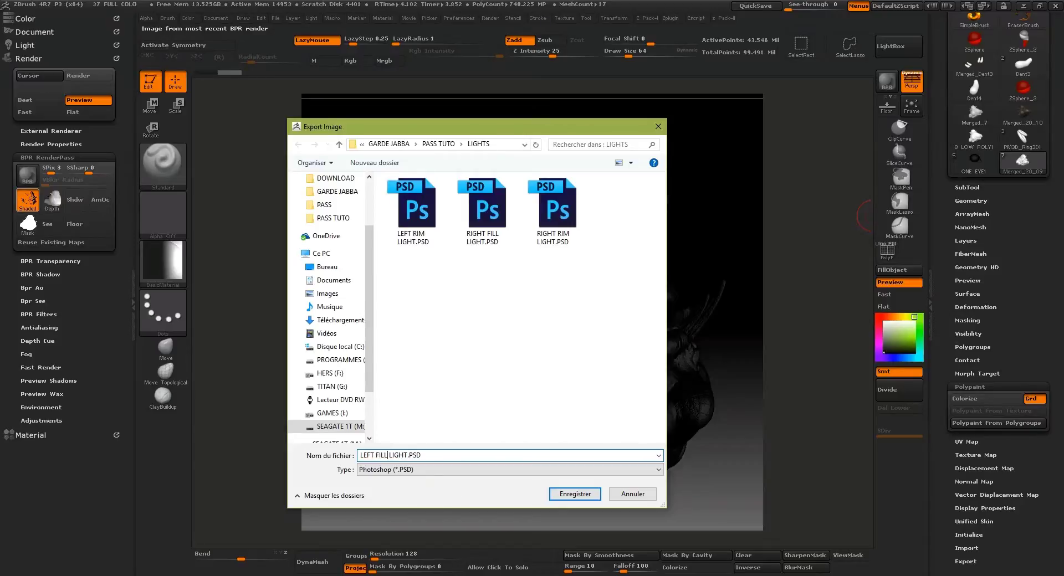
{"action": "key", "text": "Return"}
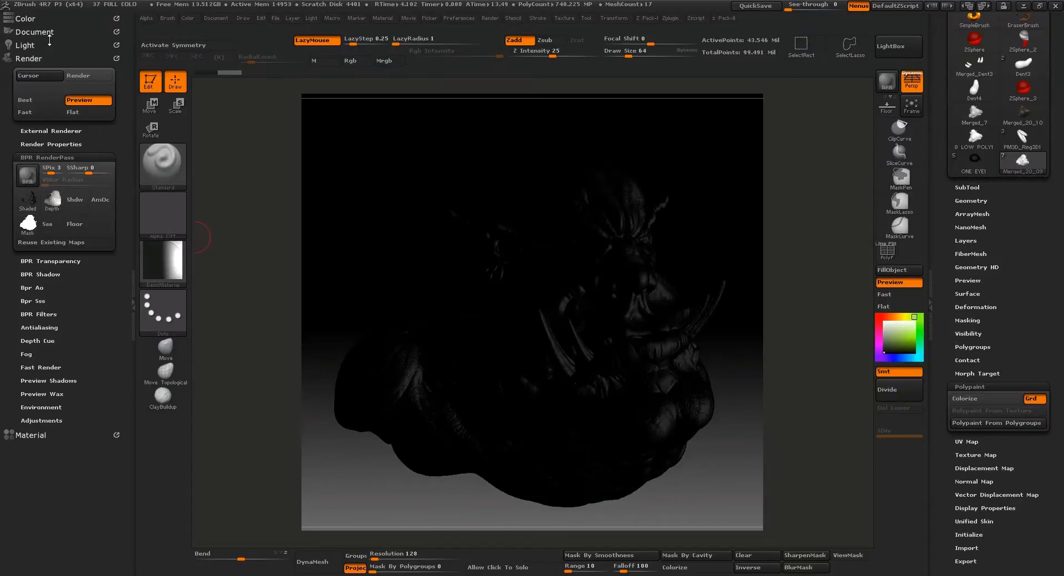
Step: Move the front light to the top of the light sphere, set its Distance to 36, and render the bust with BPR
{"action": "left_click", "coordinate": [64, 45]}
{"action": "left_click", "coordinate": [45, 82]}
{"action": "left_click_drag", "start_coordinate": [45, 82], "coordinate": [40, 71]}
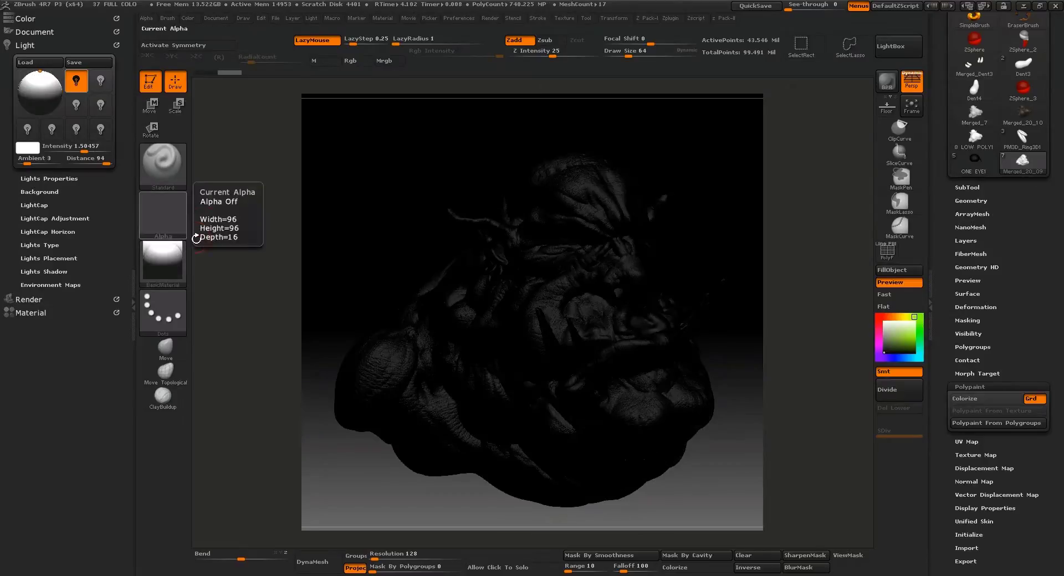
{"action": "left_click_drag", "start_coordinate": [104, 161], "coordinate": [98, 164]}
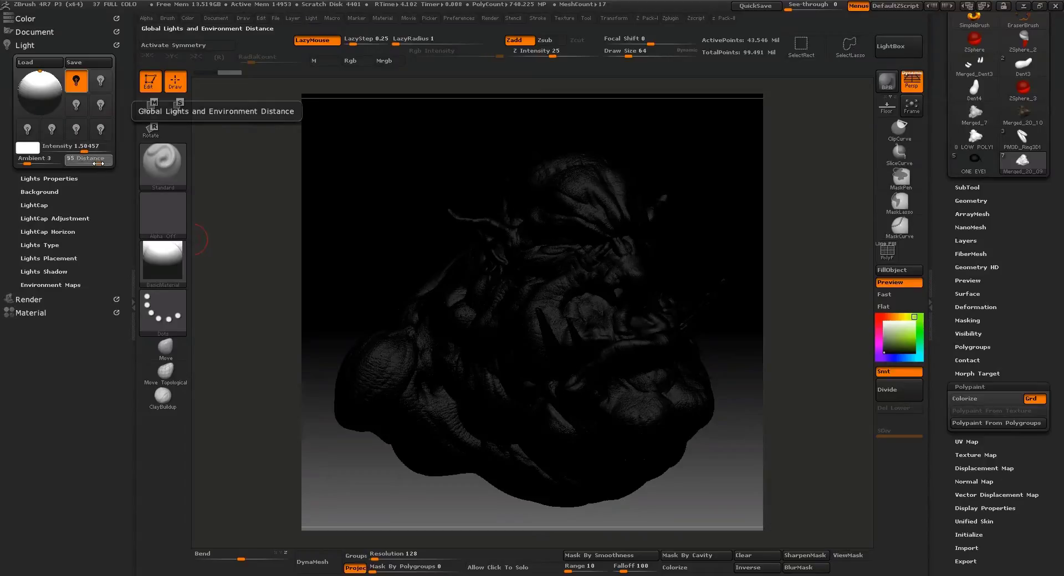
{"action": "left_click", "coordinate": [98, 162]}
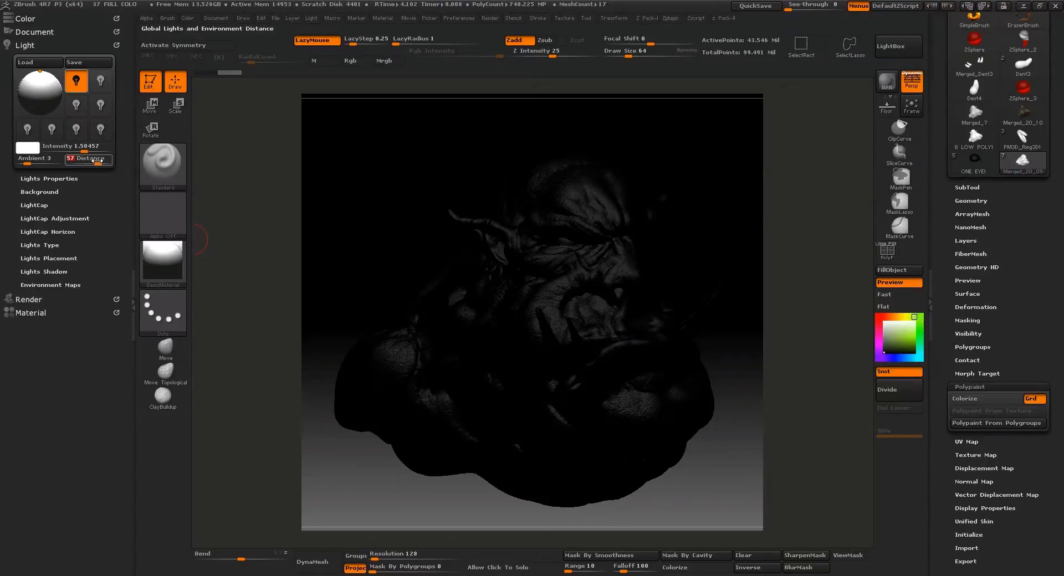
{"action": "type", "text": "36"}
{"action": "key", "text": "Return"}
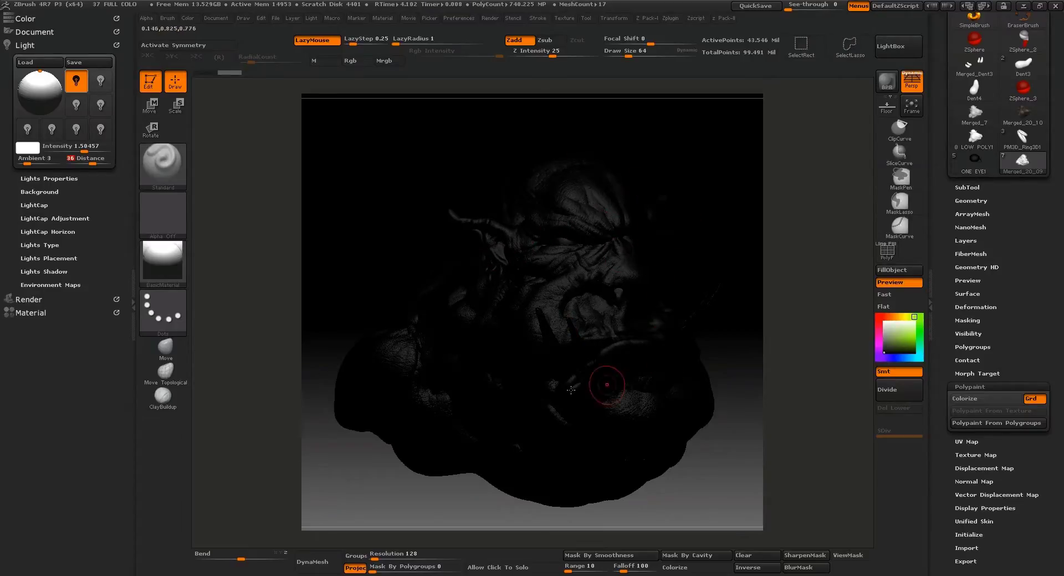
{"action": "left_click", "coordinate": [886, 84]}
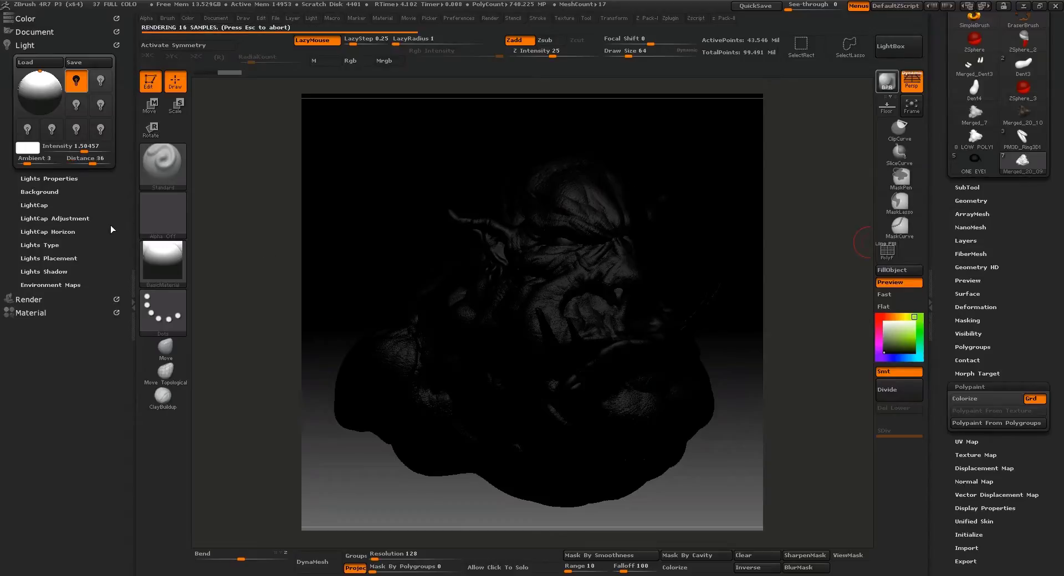
Step: Export the Shaded pass to the LIGHTS folder as TOP FILL LIGHT in PSD format
{"action": "left_click", "coordinate": [25, 298]}
{"action": "left_click", "coordinate": [29, 199]}
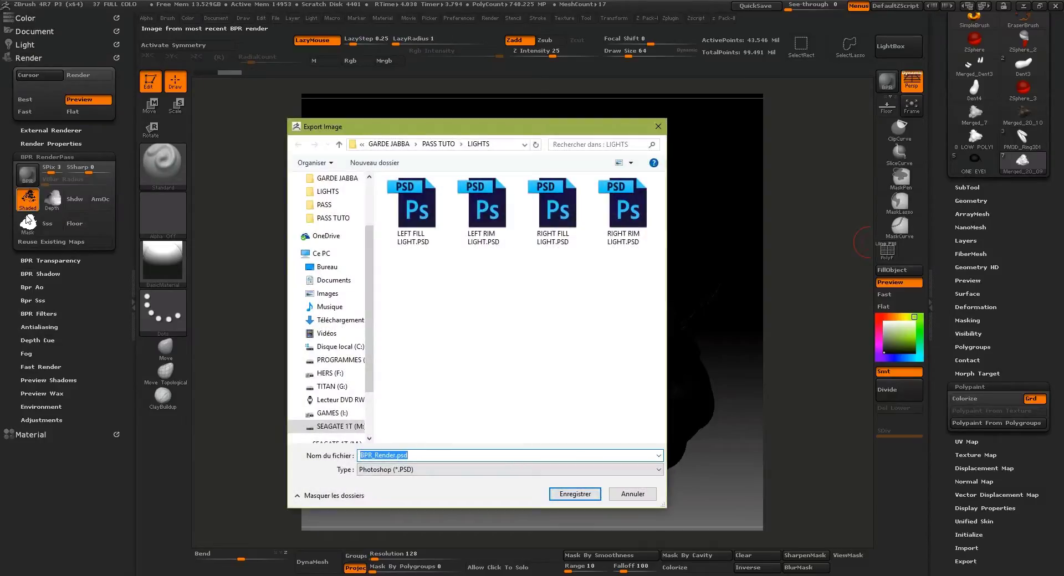
{"action": "type", "text": "TO"}
{"action": "key", "text": "Return"}
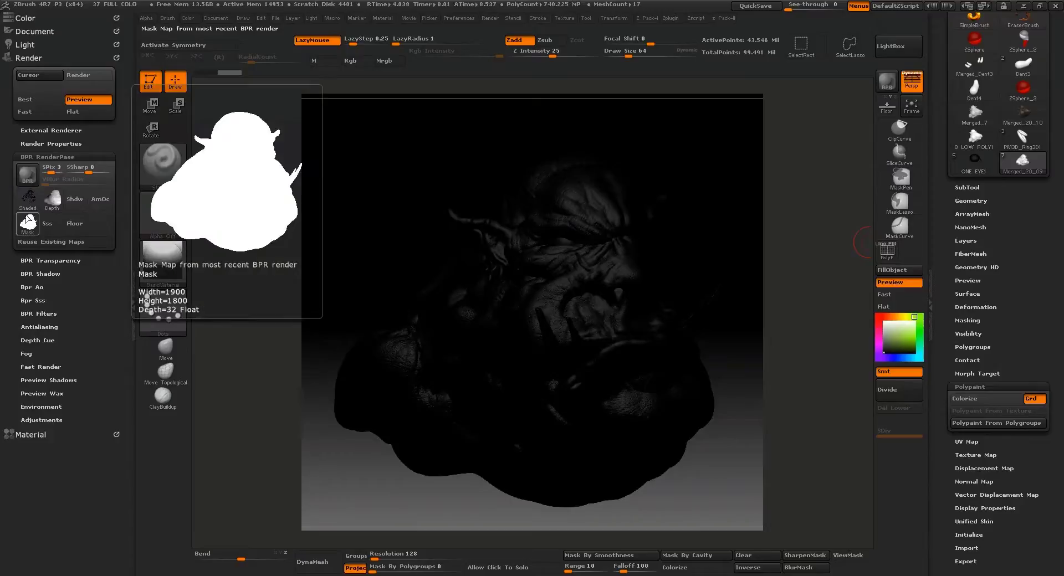
Step: Place the light behind the bust at the top of the light sphere and render with BPR
{"action": "left_click", "coordinate": [24, 45]}
{"action": "left_click_drag", "start_coordinate": [35, 82], "coordinate": [39, 81]}
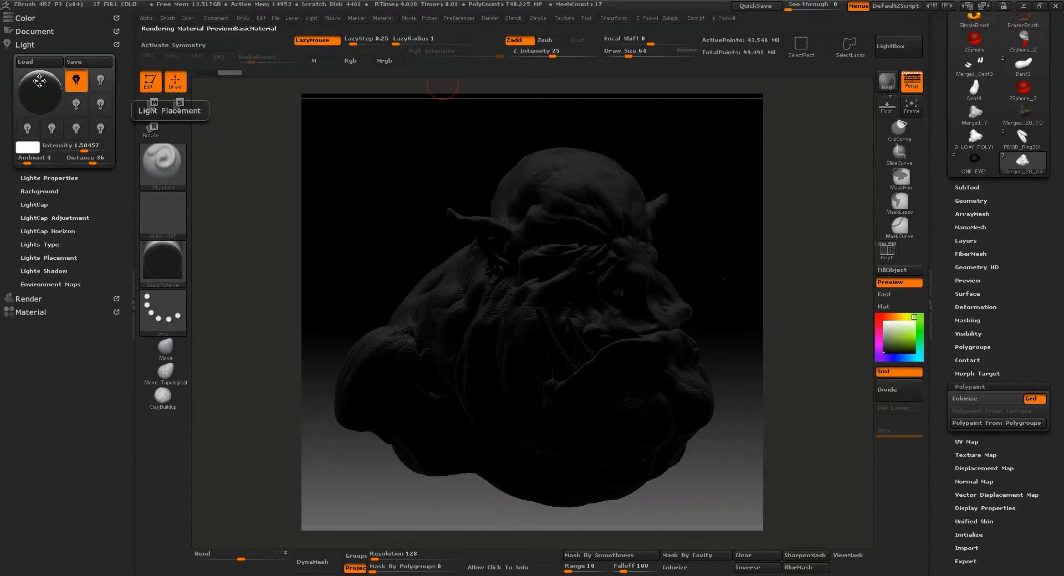
{"action": "key", "text": "shift+r"}
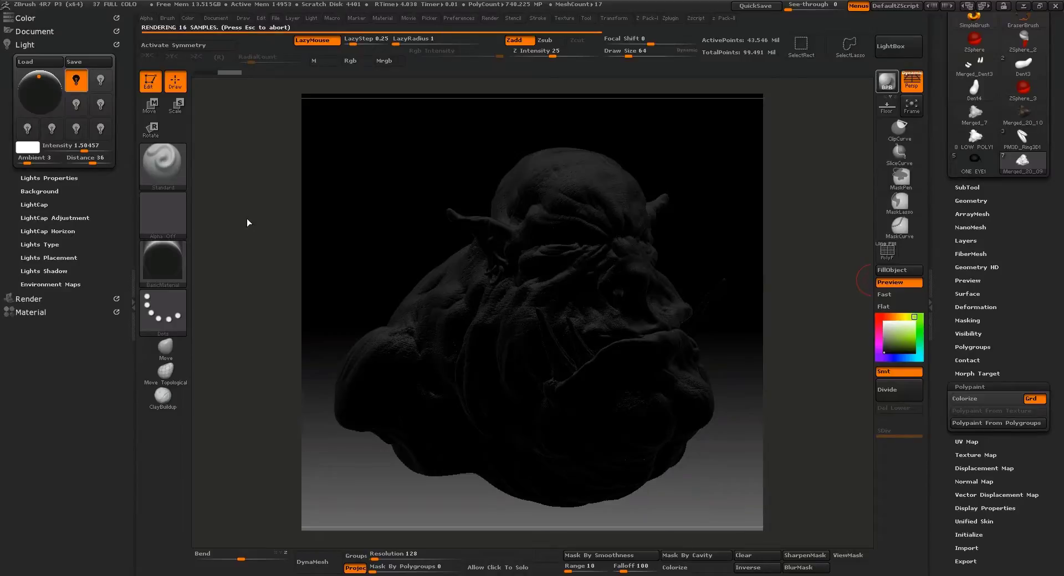
Step: Export the Shaded pass to the LIGHTS folder as TOP RIM LIGHT in PSD format
{"action": "left_click", "coordinate": [29, 299]}
{"action": "left_click", "coordinate": [27, 198]}
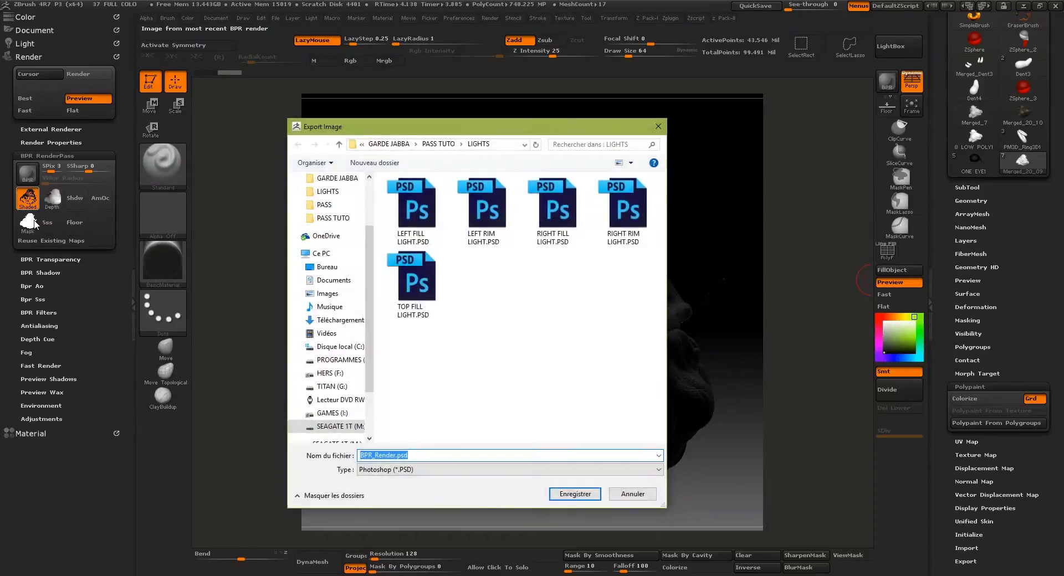
{"action": "type", "text": "TOP "}
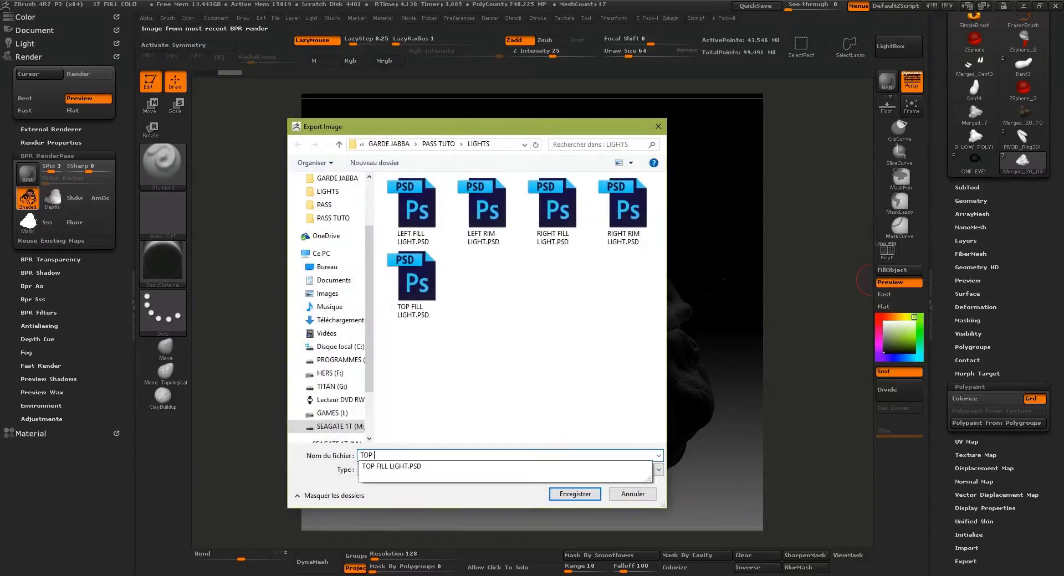
{"action": "type", "text": "RIM LIGHT"}
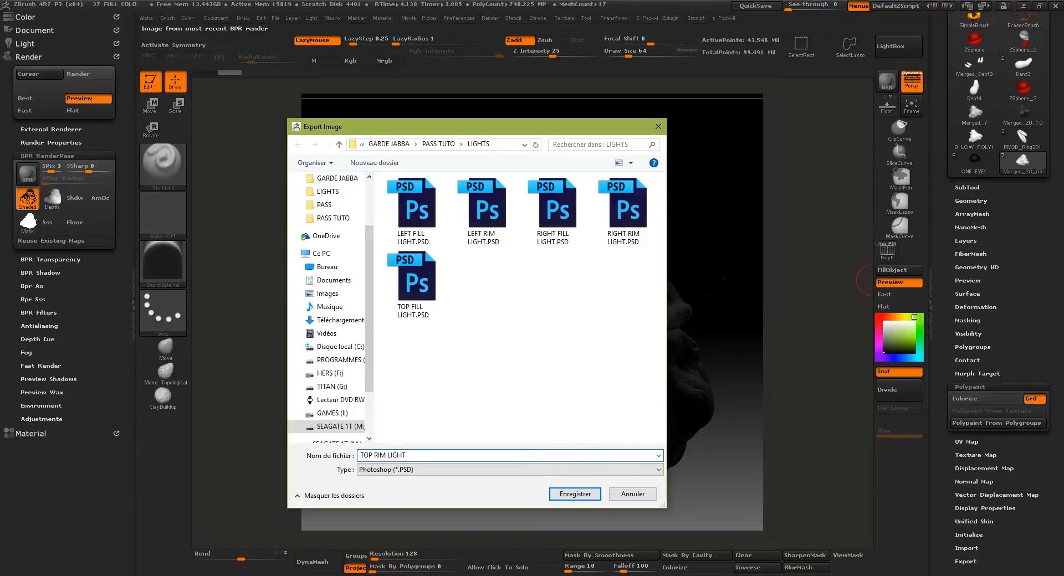
{"action": "key", "text": "Return"}
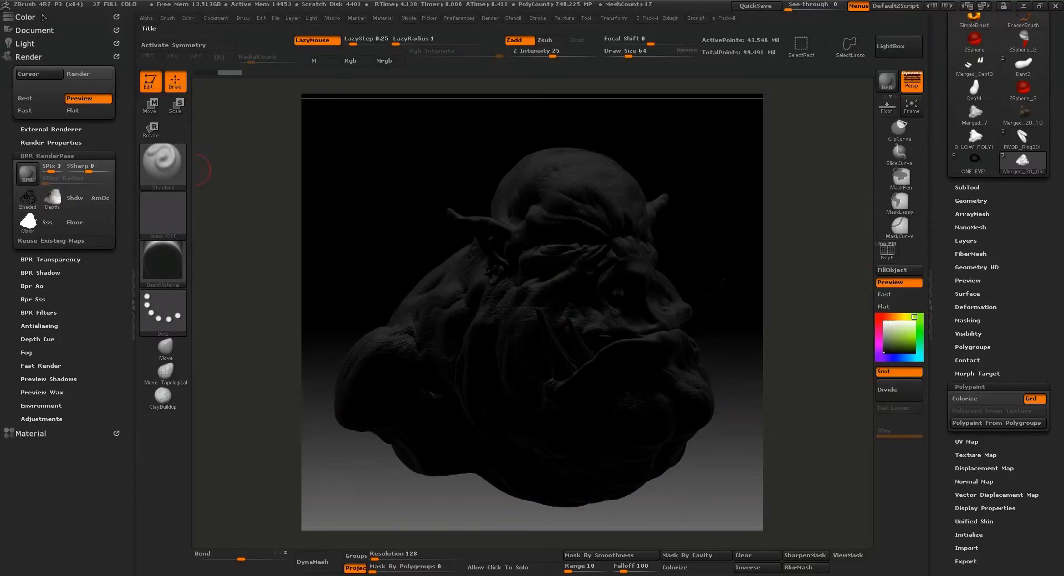
Step: Move the back light to the lower part of the light sphere and render the bust with BPR
{"action": "left_click", "coordinate": [28, 43]}
{"action": "left_click_drag", "start_coordinate": [44, 86], "coordinate": [38, 102]}
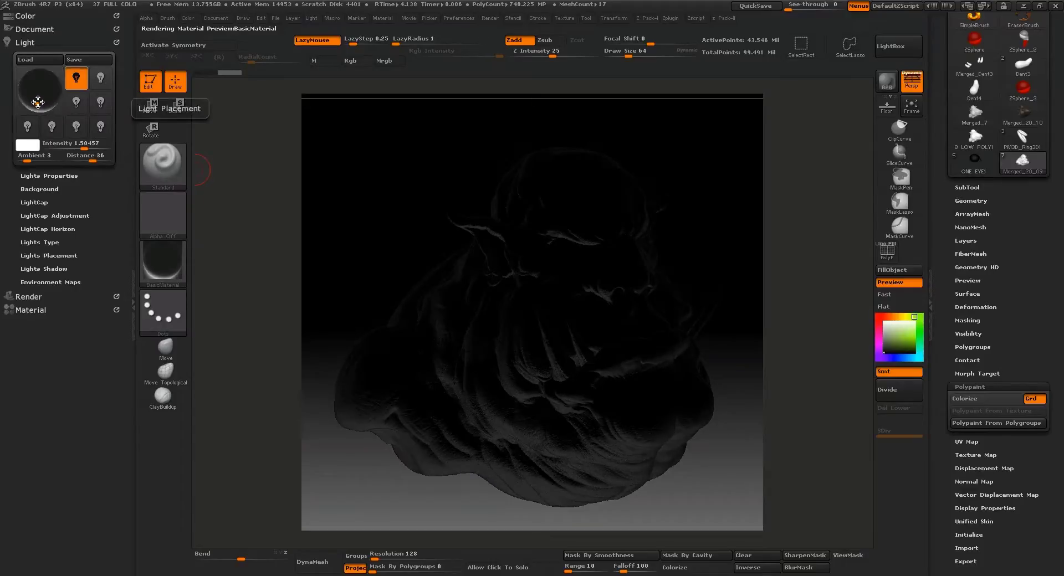
{"action": "left_click", "coordinate": [37, 101]}
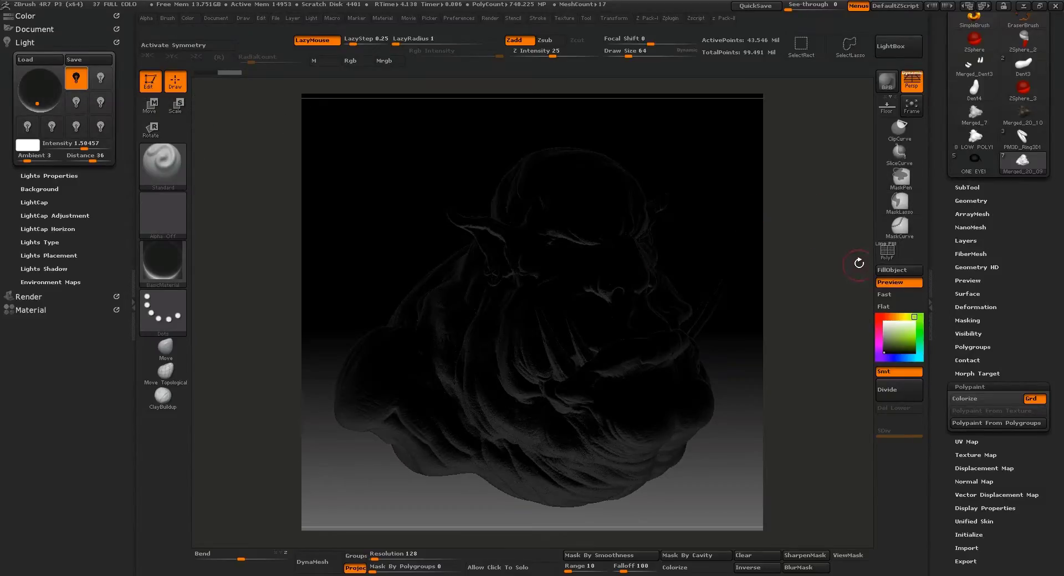
{"action": "key", "text": "shift+r"}
Step: Export the Shaded pass to the LIGHTS folder as BELOW RIM LIGHT in PSD format
{"action": "left_click", "coordinate": [22, 297]}
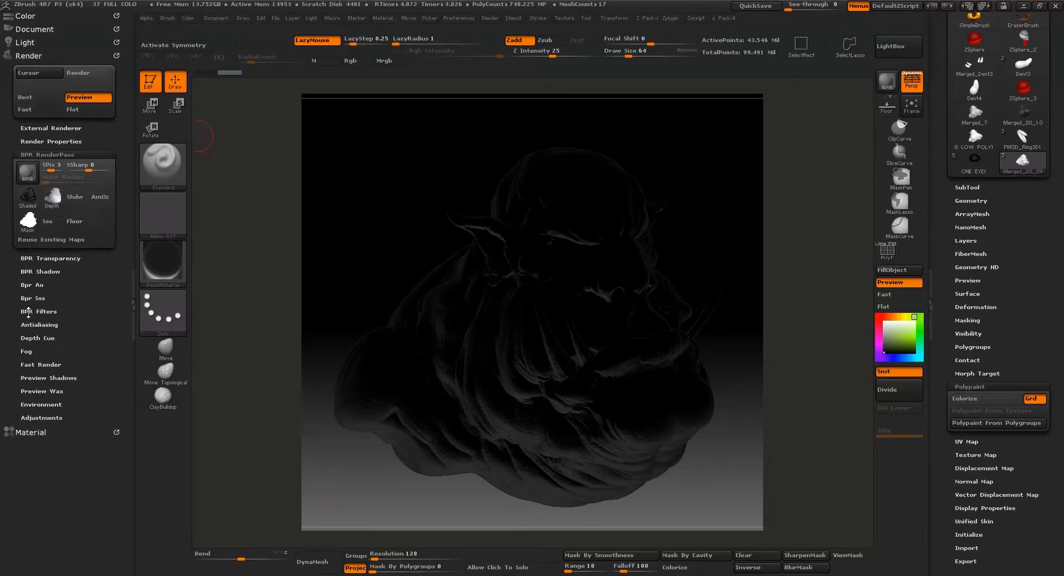
{"action": "left_click", "coordinate": [28, 198]}
{"action": "type", "text": "BELOW RIM LIGHT"}
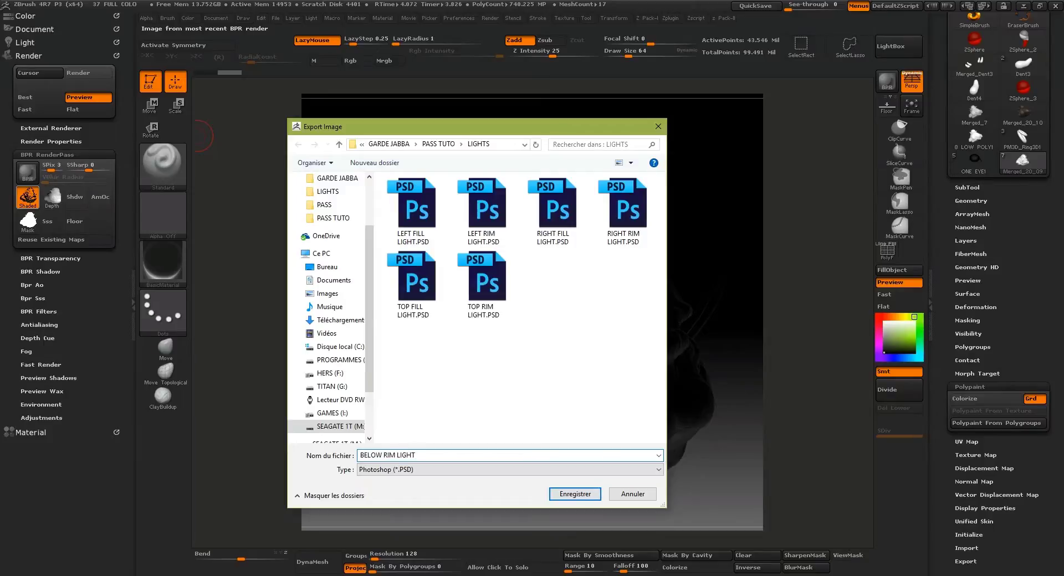
{"action": "key", "text": "Return"}
{"action": "mouse_move", "coordinate": [39, 211]}
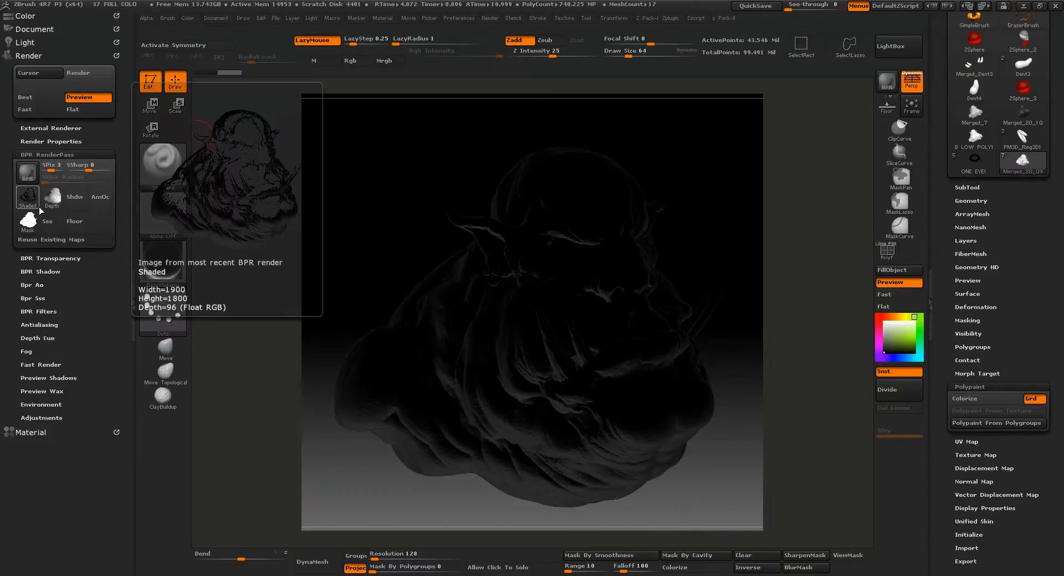
Step: Bring the light to the front at the lower left of the light sphere and render the bust with BPR
{"action": "left_click", "coordinate": [32, 44]}
{"action": "left_click", "coordinate": [36, 100]}
{"action": "left_click", "coordinate": [36, 100]}
{"action": "left_click", "coordinate": [38, 90]}
{"action": "left_click_drag", "start_coordinate": [38, 90], "coordinate": [33, 104]}
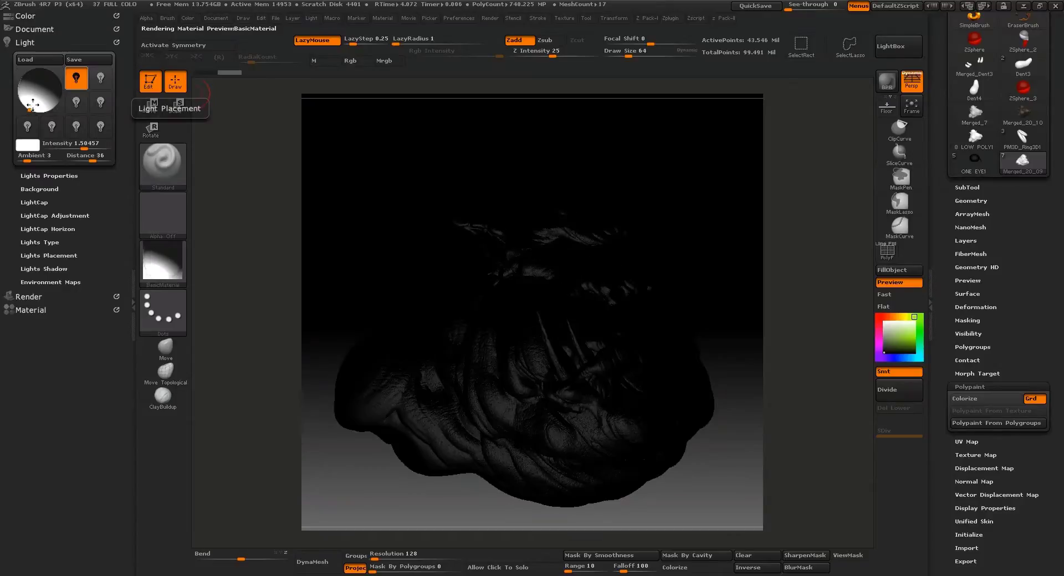
{"action": "left_click", "coordinate": [887, 80]}
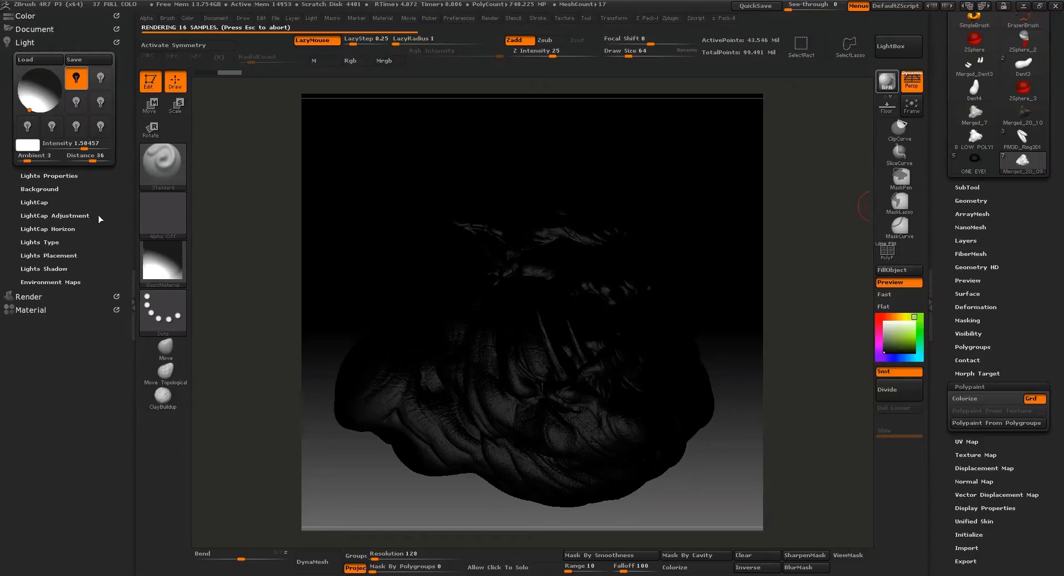
Step: Export the Shaded pass to the LIGHTS folder as BELOW FILL LIGHT in PSD format
{"action": "left_click", "coordinate": [29, 298]}
{"action": "left_click", "coordinate": [30, 202]}
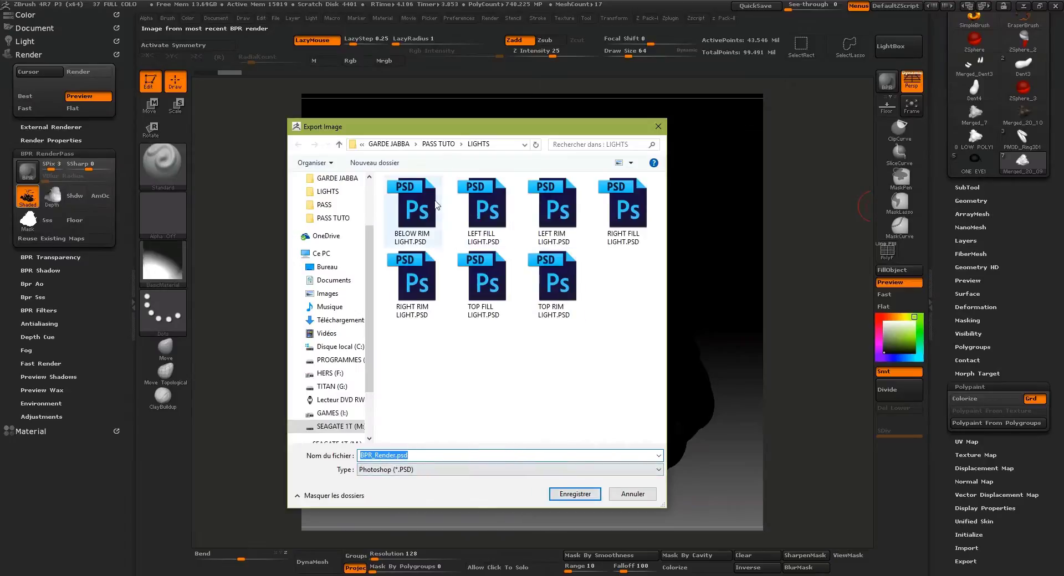
{"action": "left_click", "coordinate": [413, 210]}
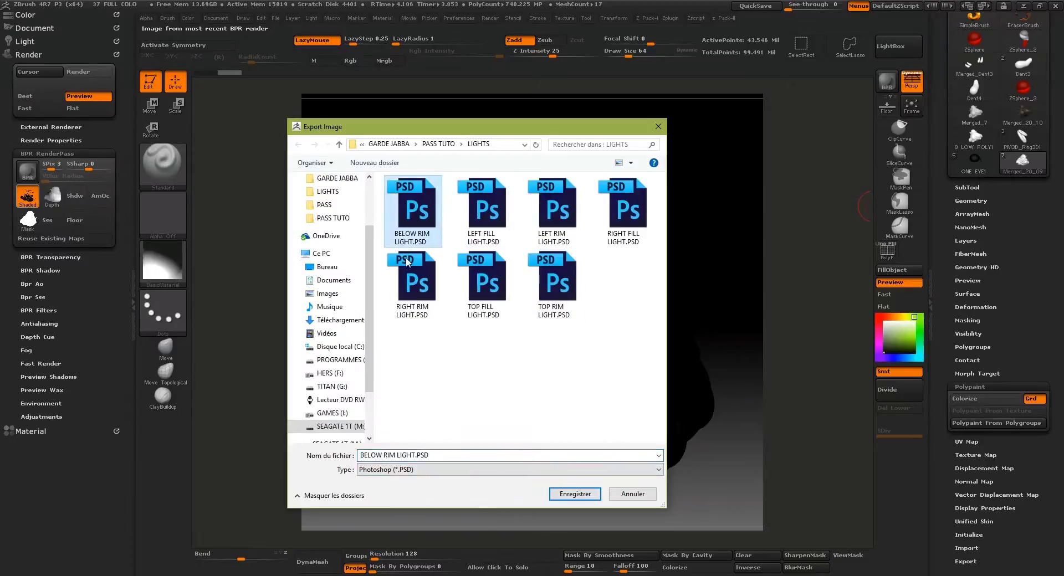
{"action": "double_click", "coordinate": [389, 455]}
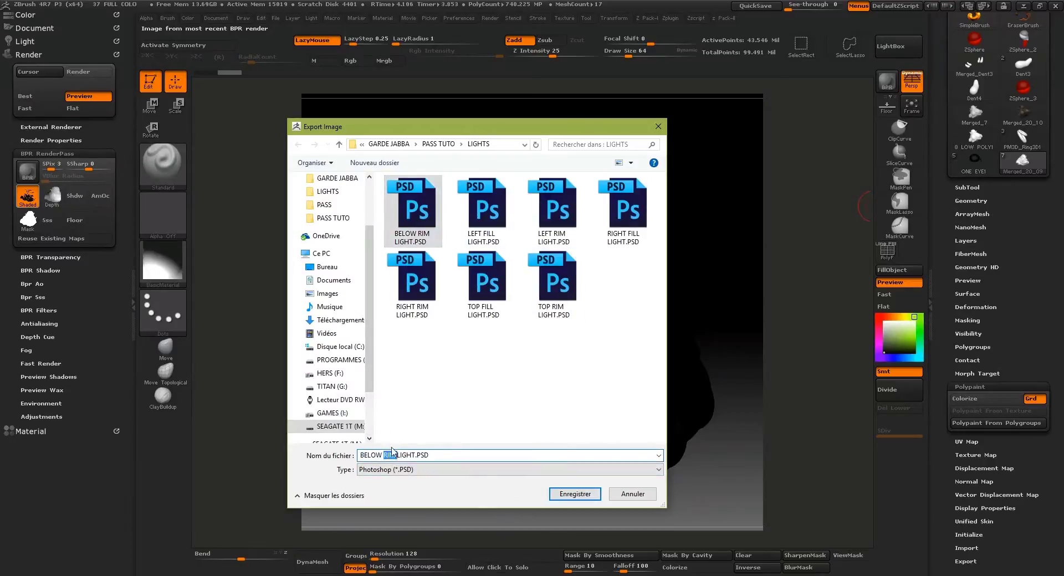
{"action": "type", "text": "FILL"}
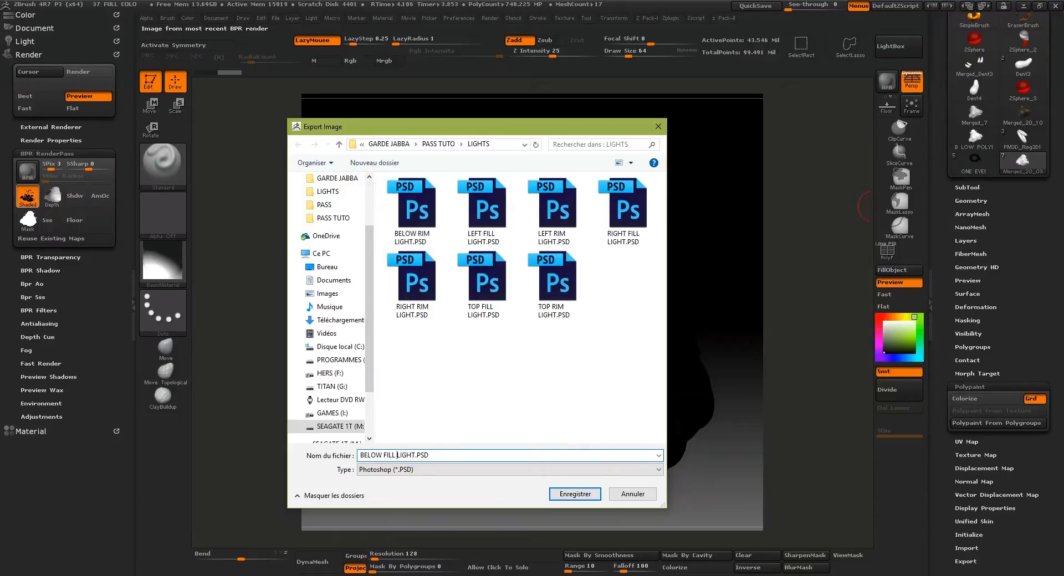
{"action": "key", "text": "Return"}
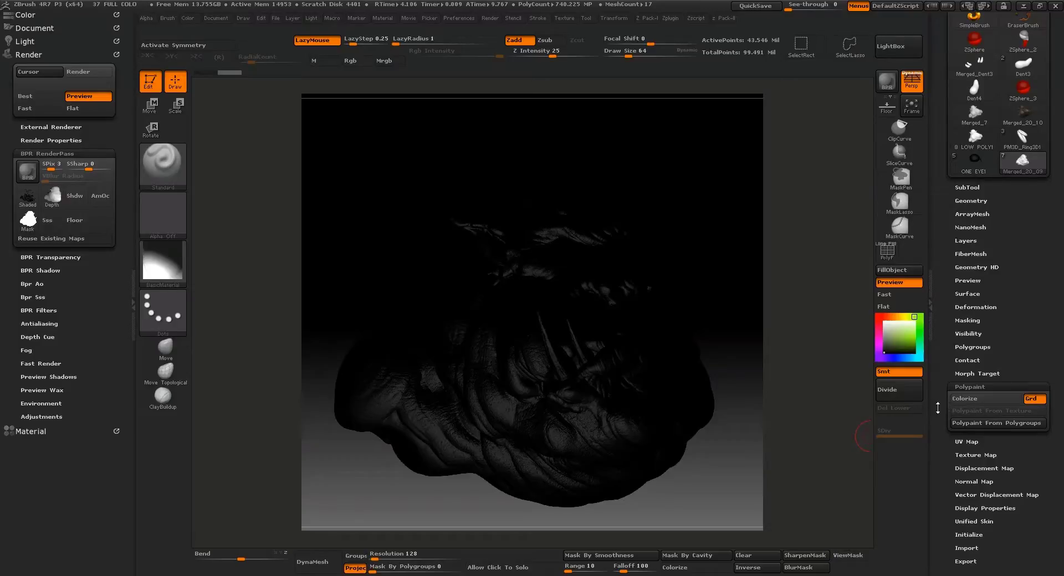
Step: Move the light to the top of the light sphere and lower its intensity to about 0.4
{"action": "left_click", "coordinate": [29, 54]}
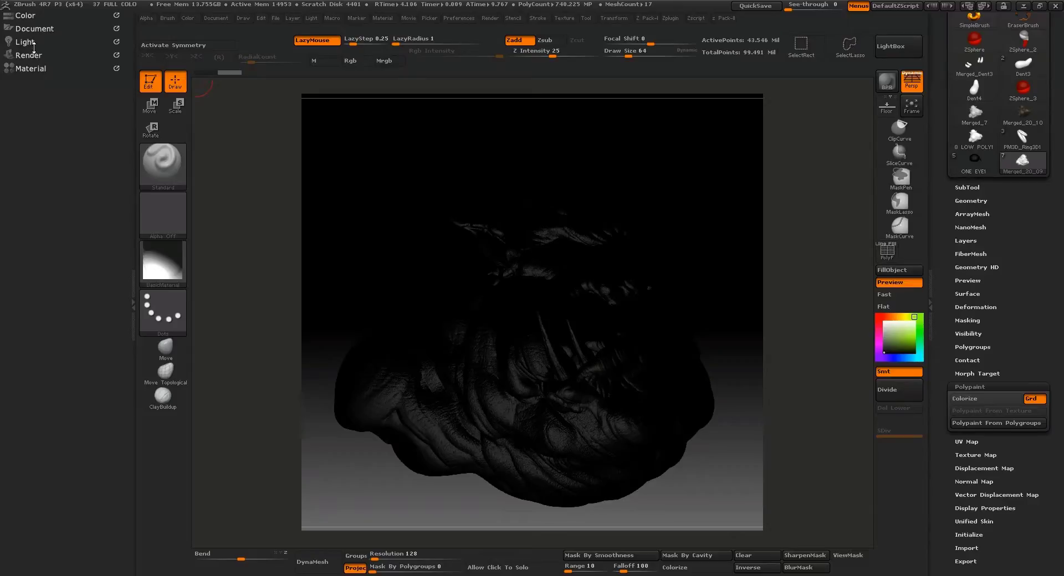
{"action": "left_click", "coordinate": [27, 42]}
{"action": "left_click", "coordinate": [42, 92]}
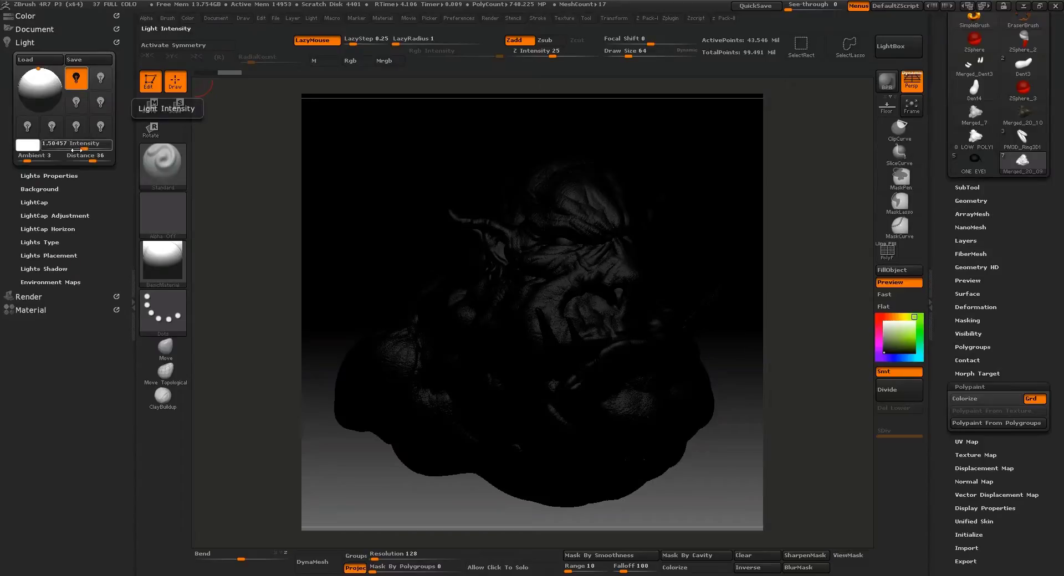
{"action": "left_click_drag", "start_coordinate": [78, 146], "coordinate": [74, 143]}
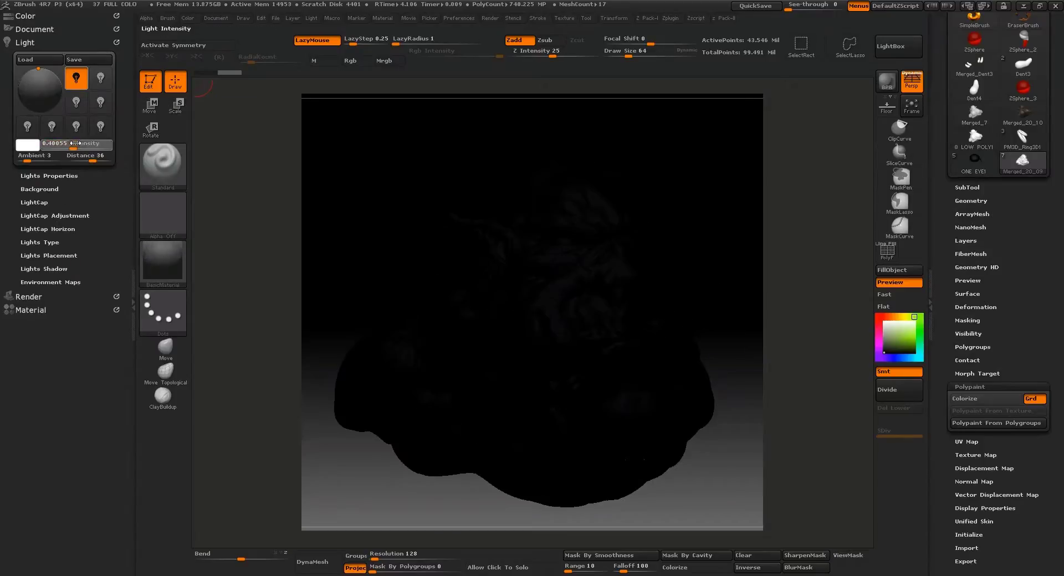
Step: Enable Shadows and AOcclusion and disable Flatten in the render properties
{"action": "left_click", "coordinate": [19, 295]}
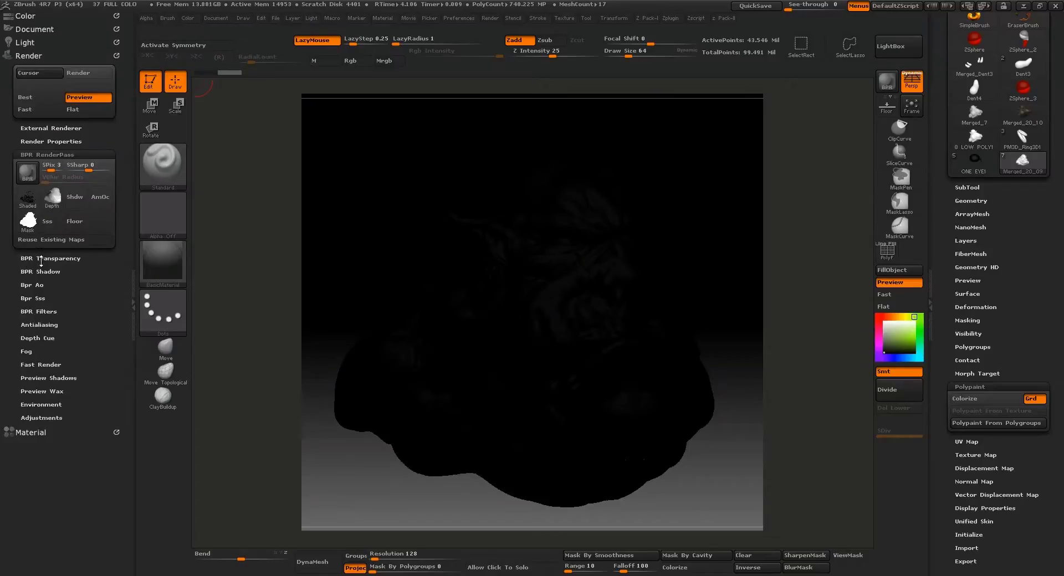
{"action": "left_click", "coordinate": [55, 141]}
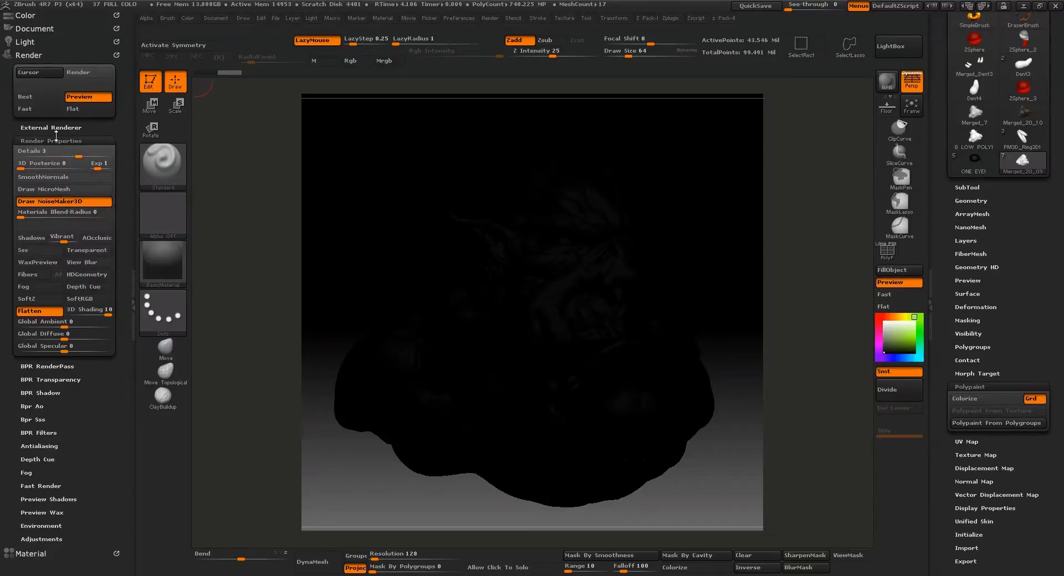
{"action": "left_click", "coordinate": [32, 237]}
{"action": "left_click", "coordinate": [96, 238]}
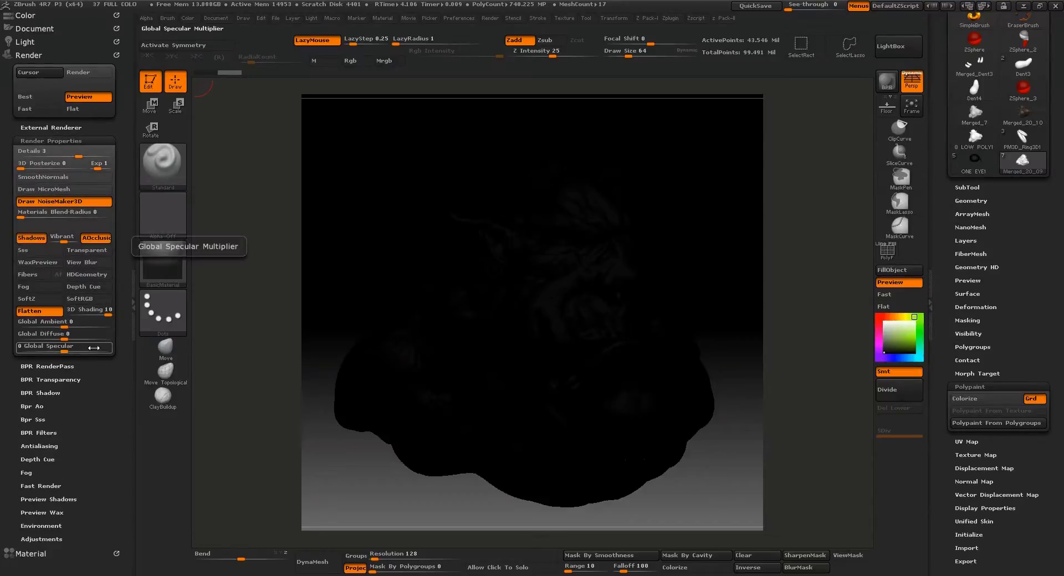
{"action": "left_click", "coordinate": [37, 311]}
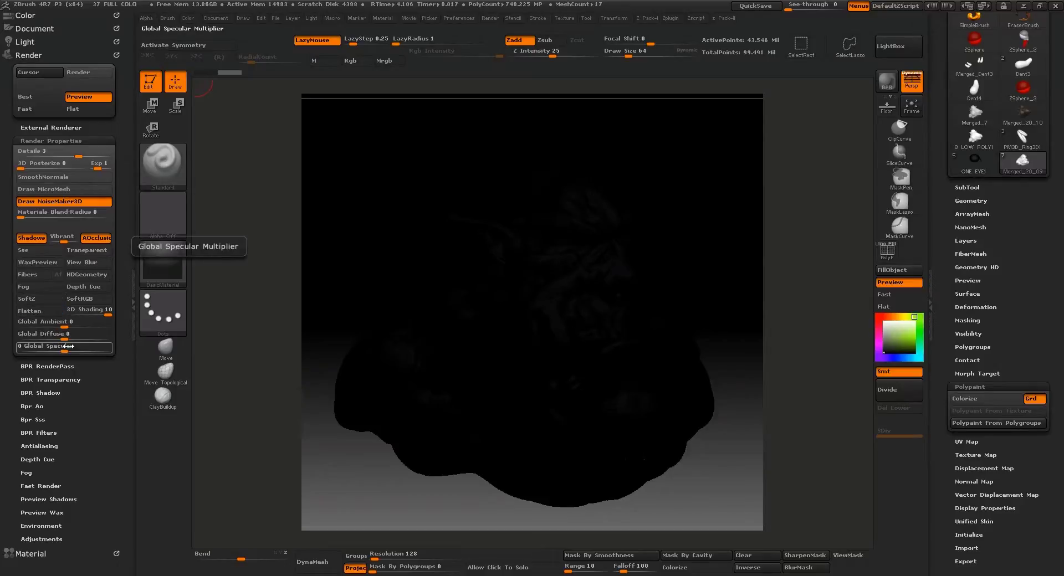
{"action": "mouse_move", "coordinate": [172, 257]}
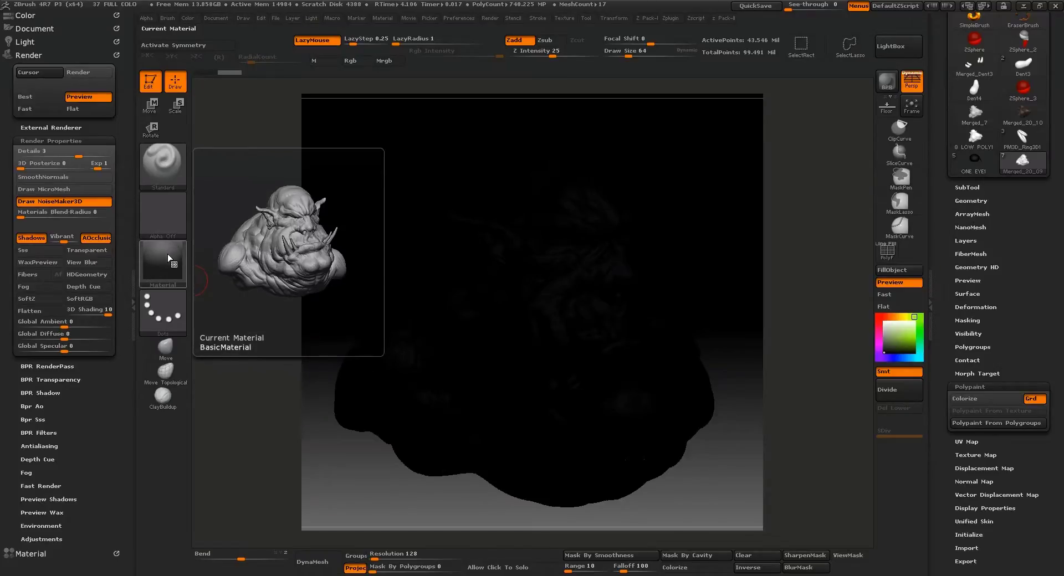
Step: Start importing an image as the texture for the light background
{"action": "left_click", "coordinate": [31, 55]}
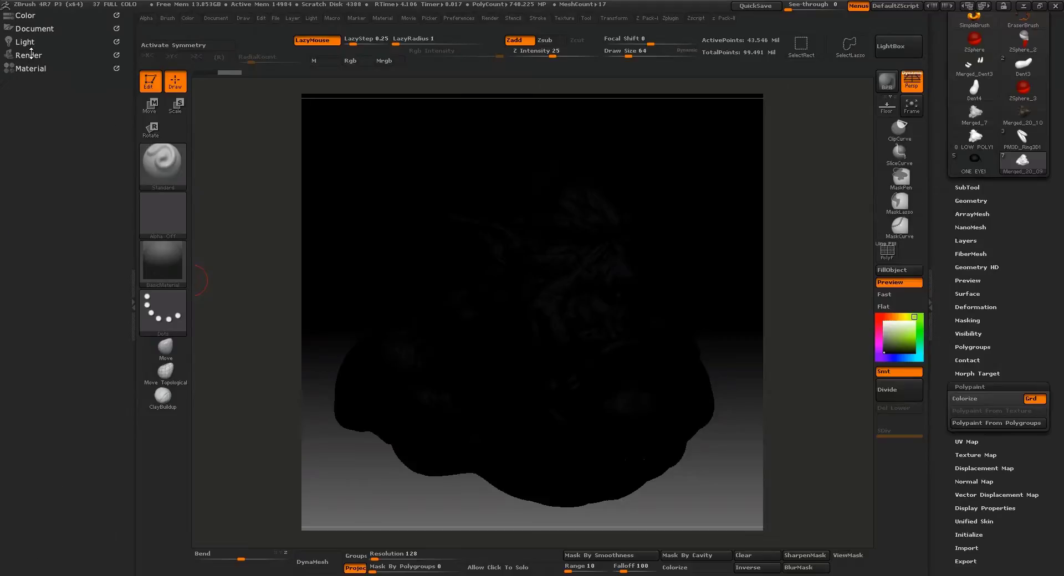
{"action": "left_click", "coordinate": [26, 41]}
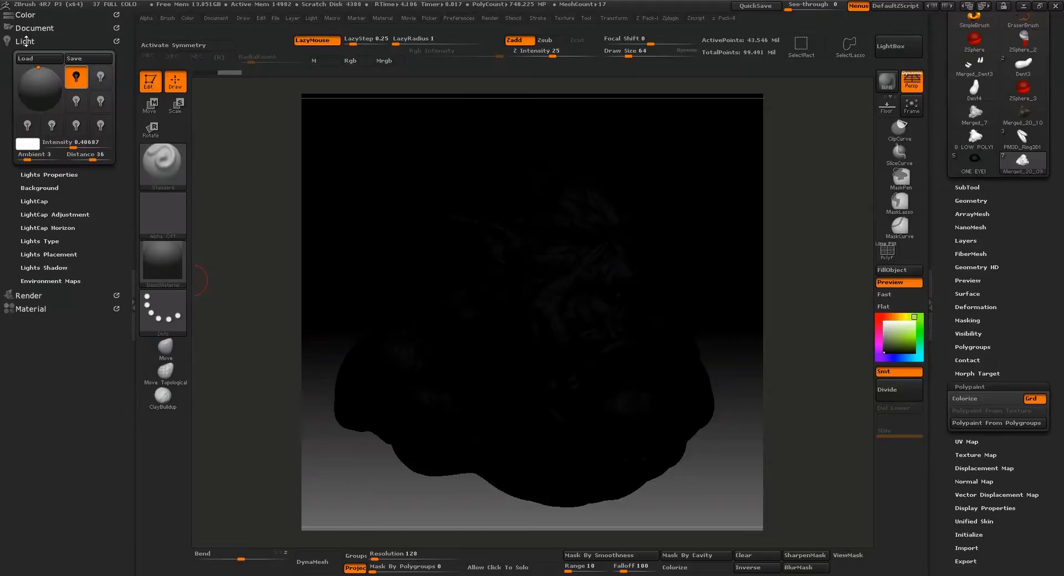
{"action": "left_click", "coordinate": [37, 202]}
{"action": "left_click", "coordinate": [36, 189]}
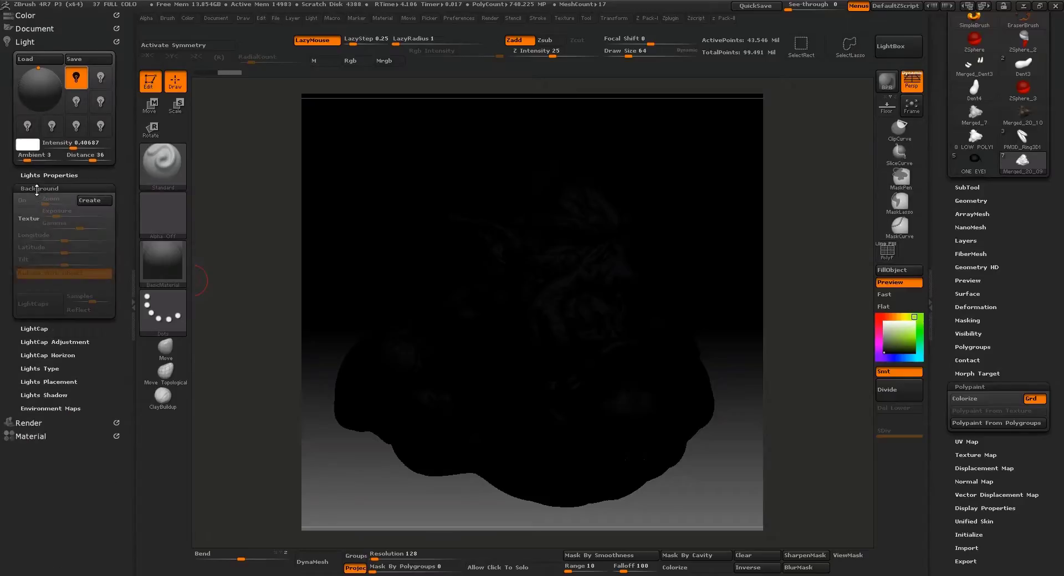
{"action": "left_click", "coordinate": [28, 219]}
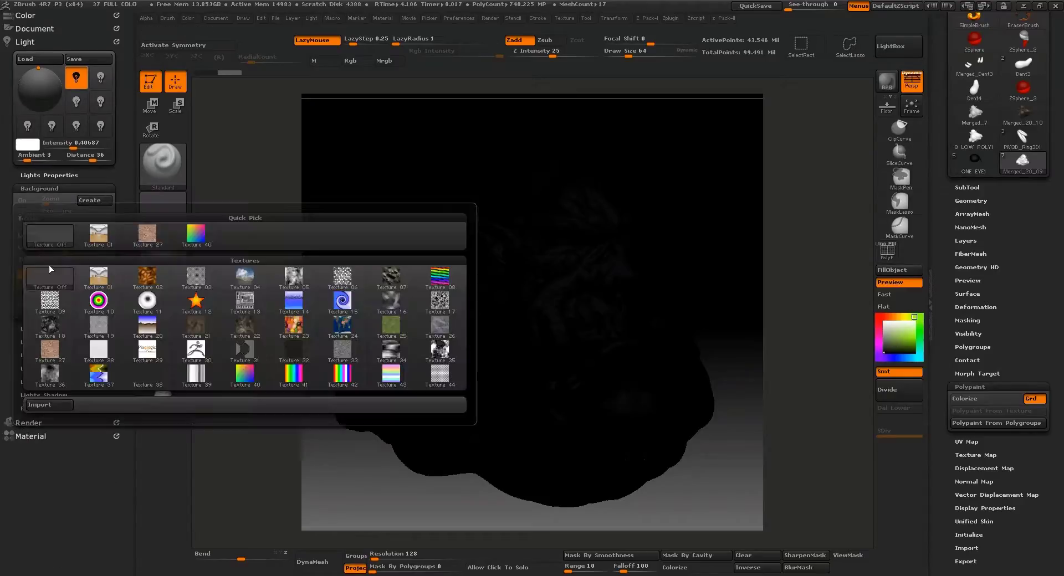
{"action": "left_click", "coordinate": [48, 405]}
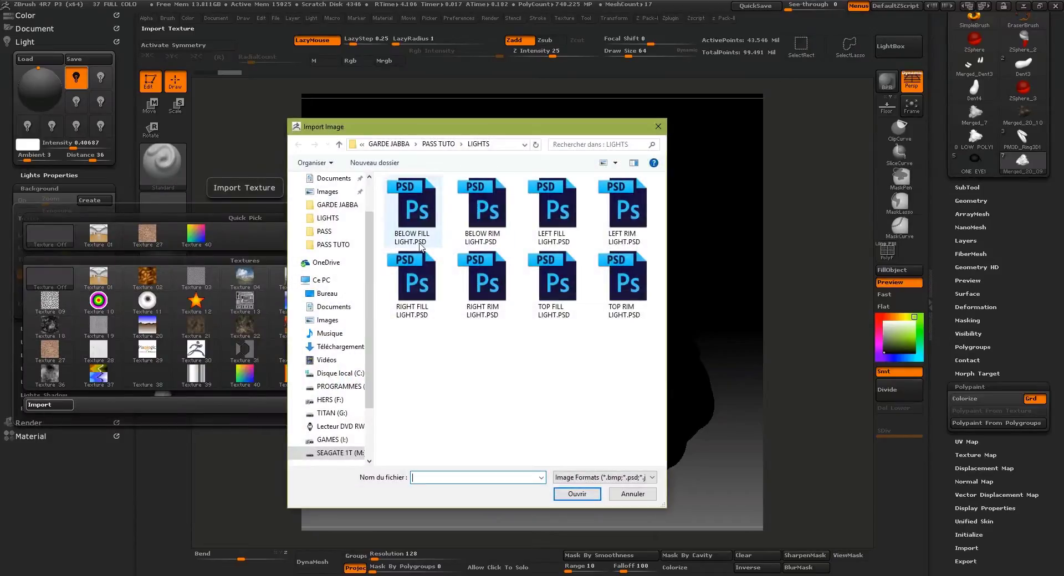
Step: Browse to the ZBRUSH 4 R7 installation folder on the PROGRAMMES drive
{"action": "left_click", "coordinate": [320, 388]}
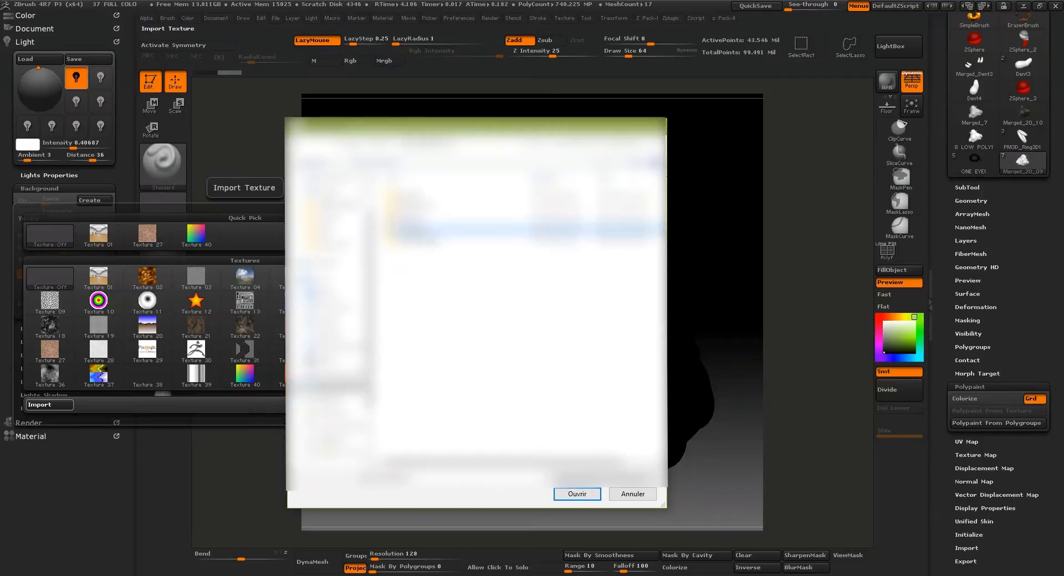
{"action": "double_click", "coordinate": [425, 229]}
{"action": "left_click", "coordinate": [432, 230]}
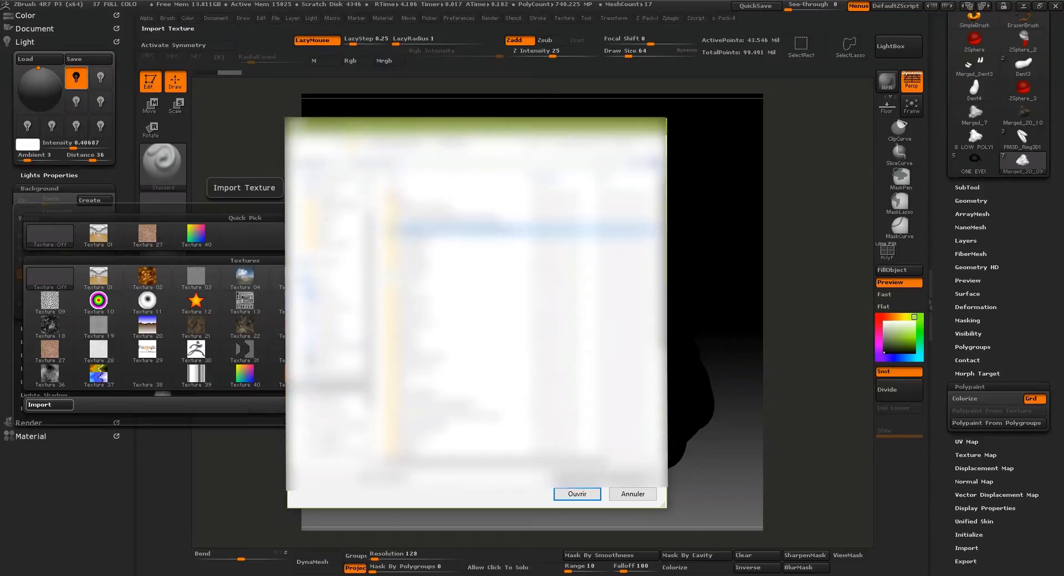
{"action": "double_click", "coordinate": [432, 229]}
{"action": "double_click", "coordinate": [432, 241]}
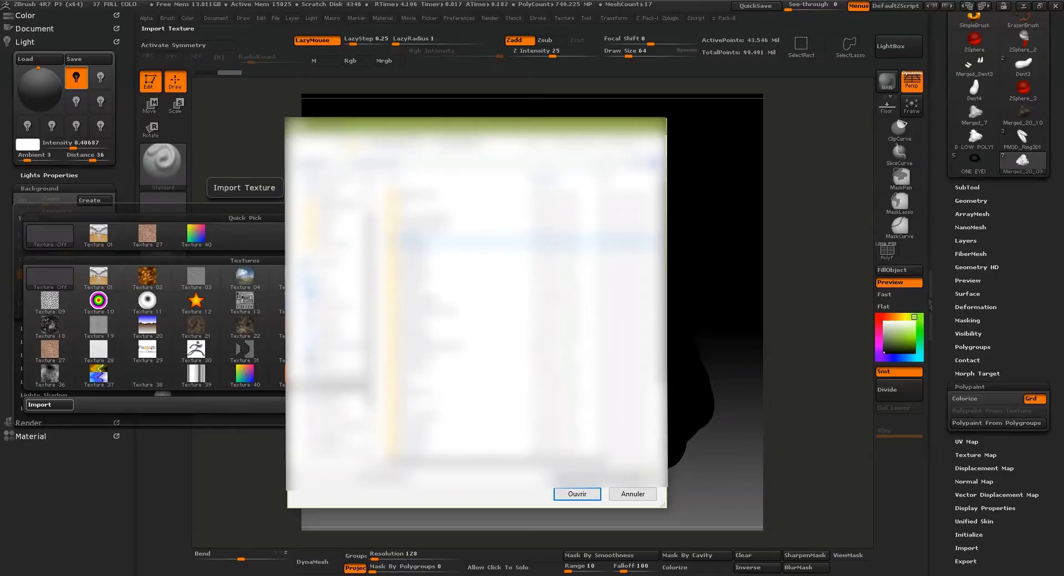
{"action": "left_click", "coordinate": [433, 242]}
{"action": "key", "text": "End"}
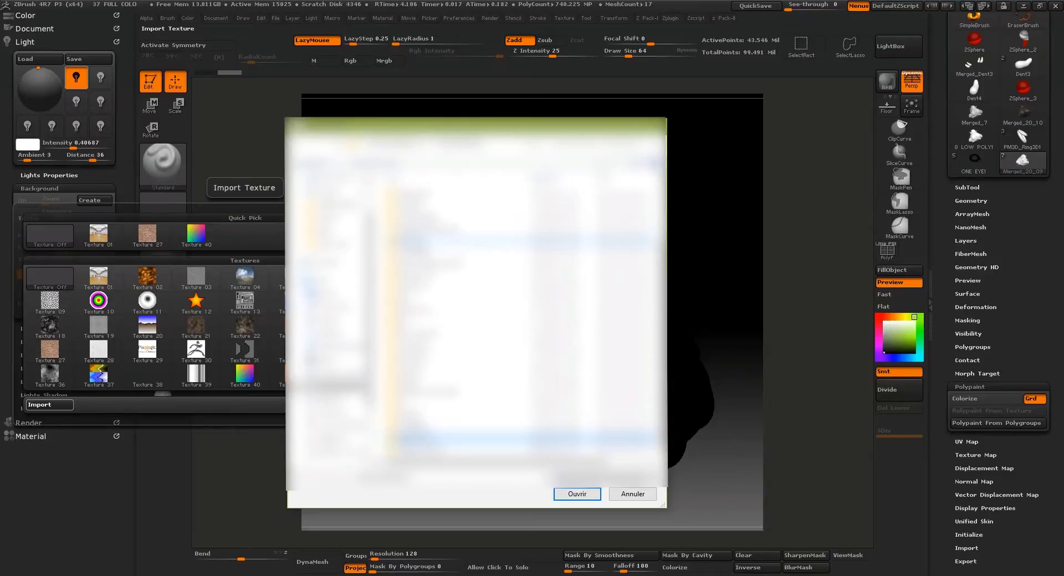
{"action": "double_click", "coordinate": [447, 451]}
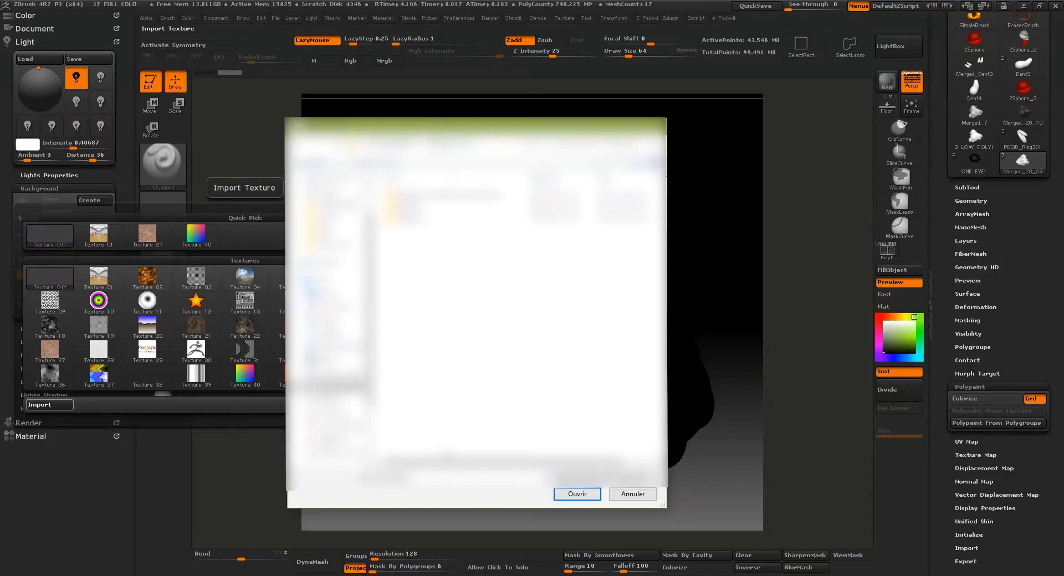
{"action": "key", "text": "alt+Left"}
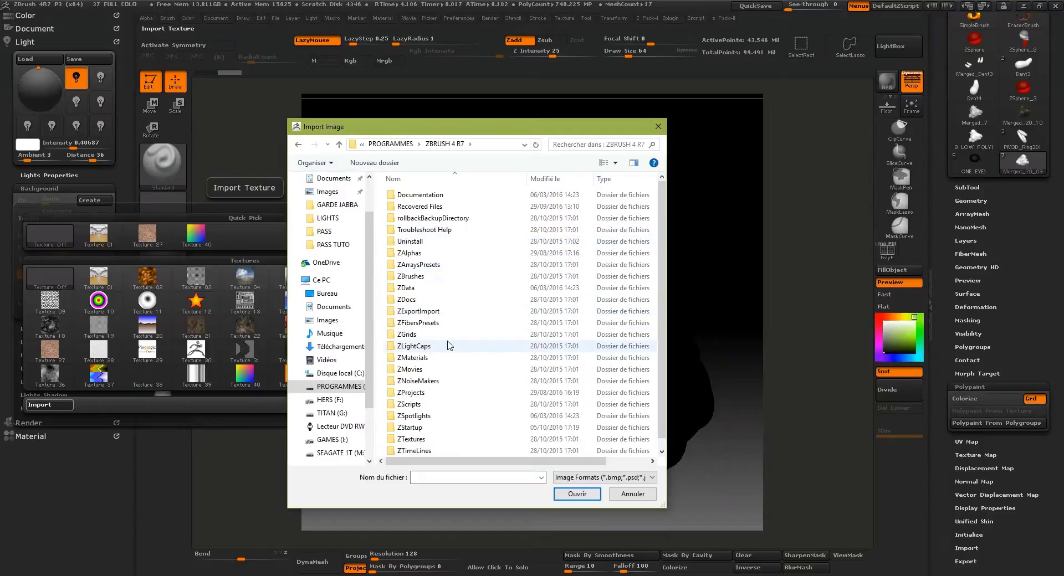
Step: Import pixologic_intendance.jpg from the Panoramas folder inside ZTextures as the background image
{"action": "scroll", "coordinate": [437, 360], "scroll_direction": "down", "scroll_amount": 1}
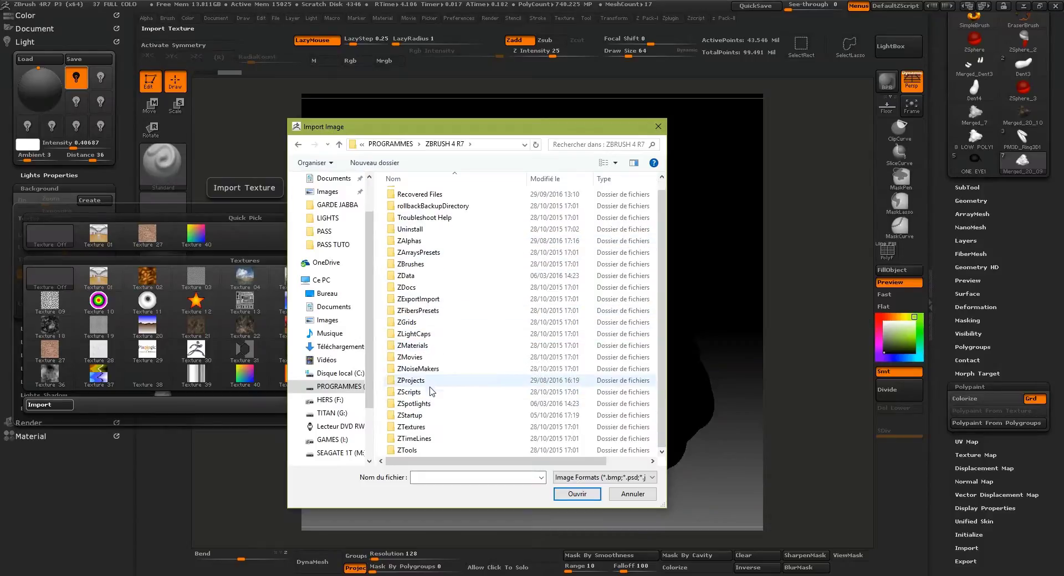
{"action": "double_click", "coordinate": [418, 427]}
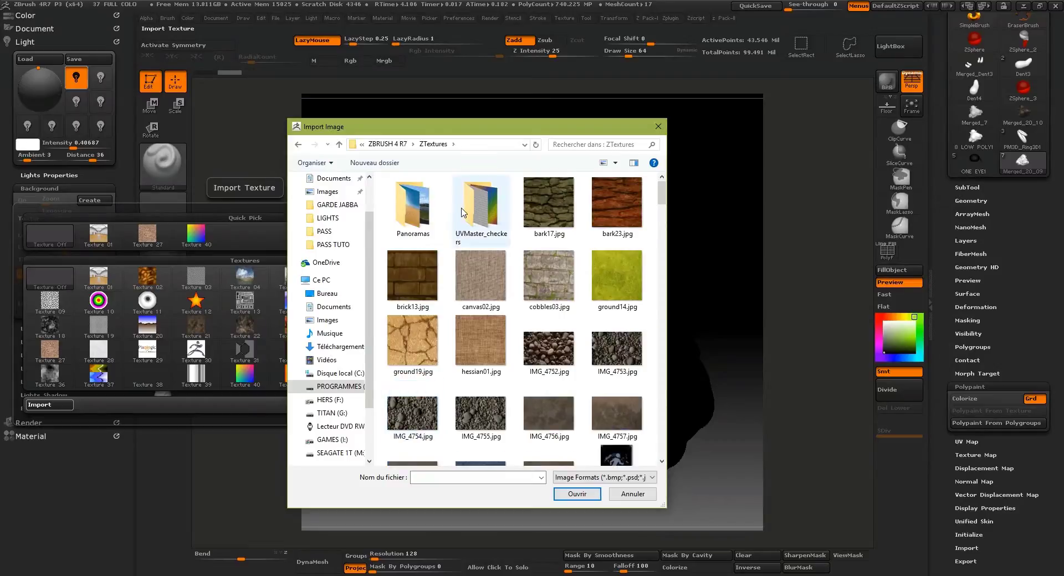
{"action": "double_click", "coordinate": [430, 213]}
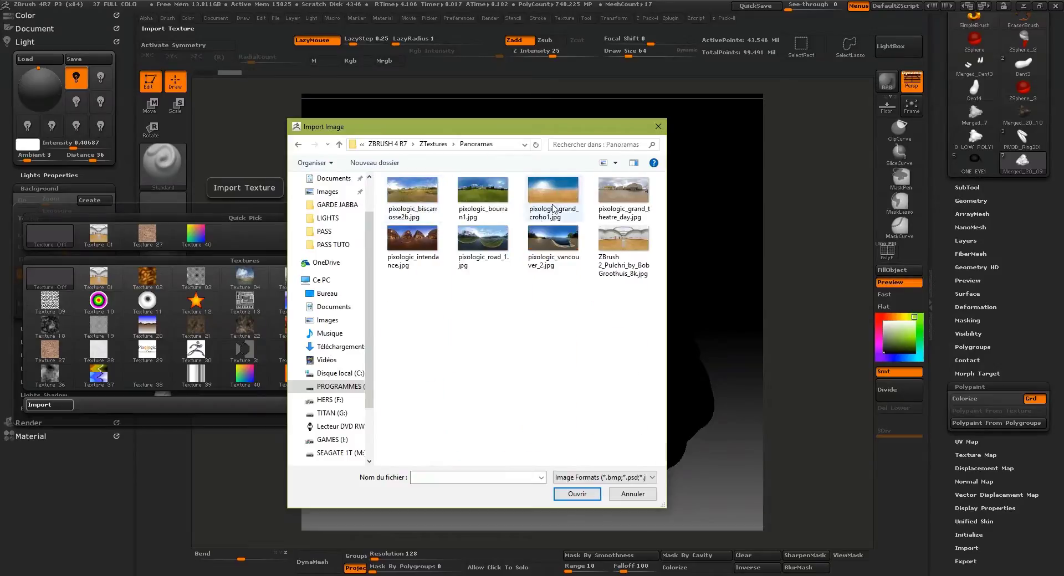
{"action": "left_click", "coordinate": [420, 240]}
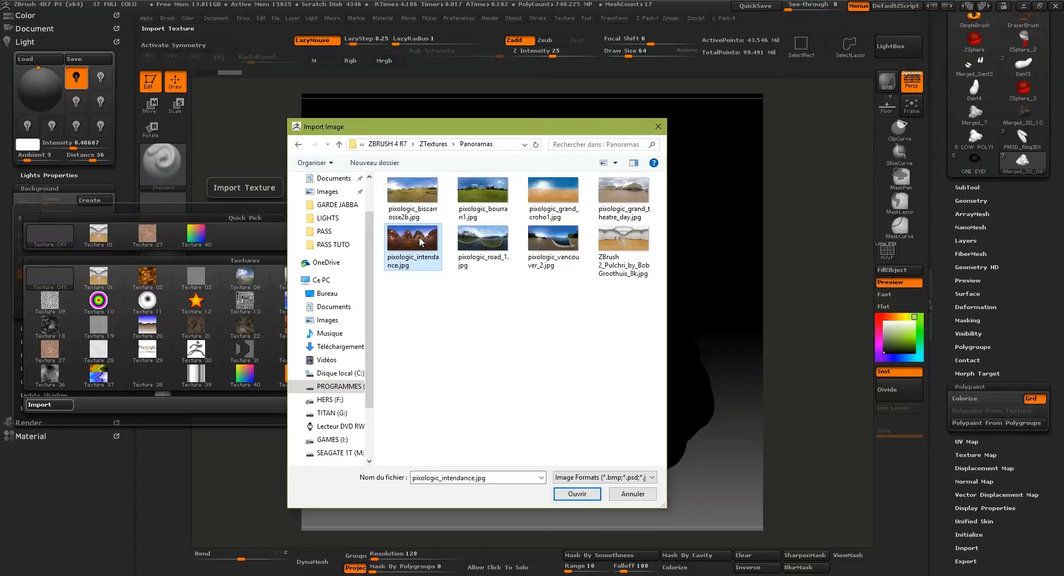
{"action": "double_click", "coordinate": [419, 238]}
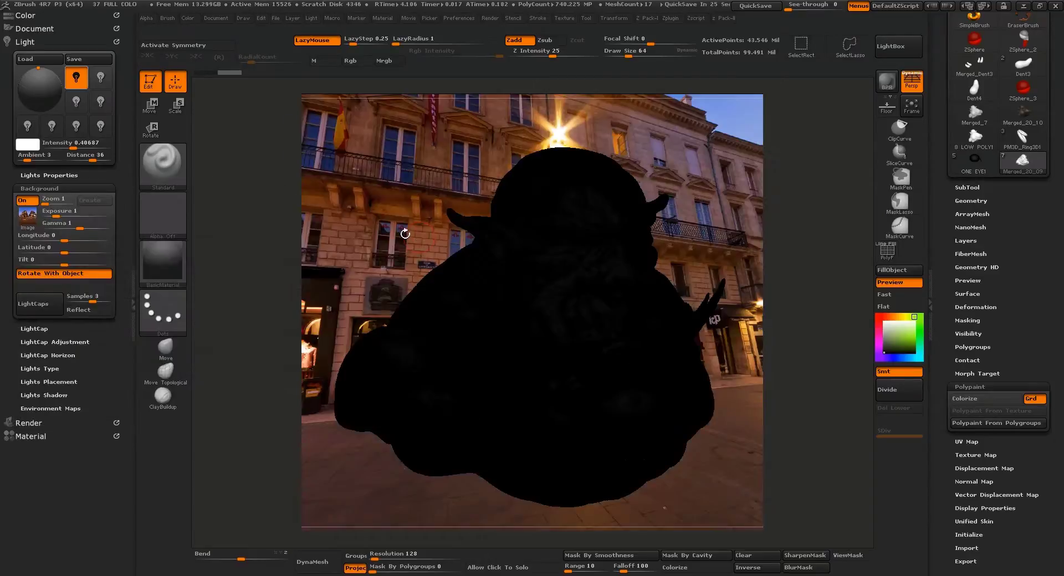
Step: Generate LightCaps from the panorama background with 3 samples
{"action": "left_click", "coordinate": [46, 328]}
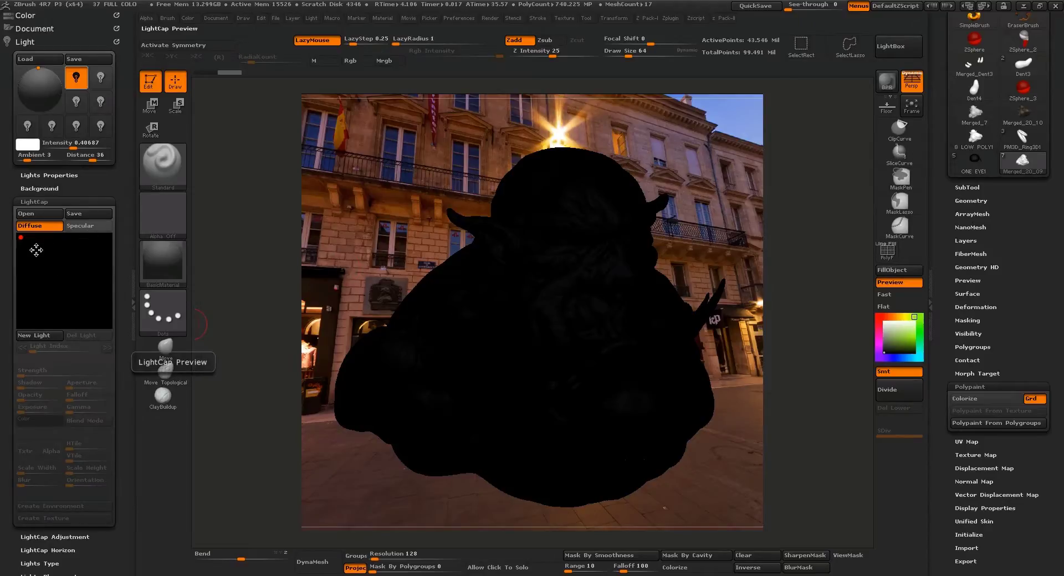
{"action": "left_click", "coordinate": [38, 189]}
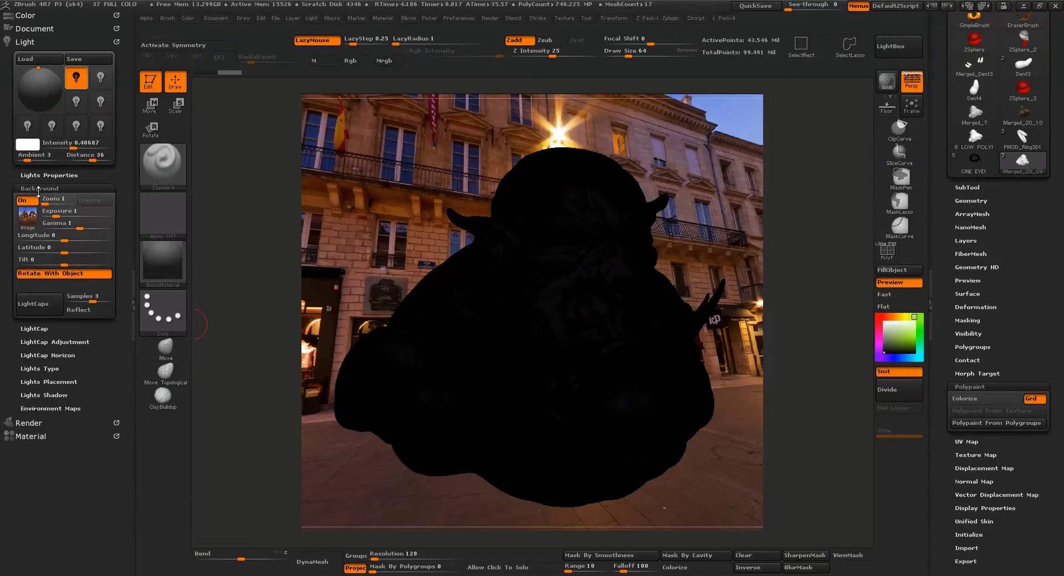
{"action": "left_click", "coordinate": [31, 308]}
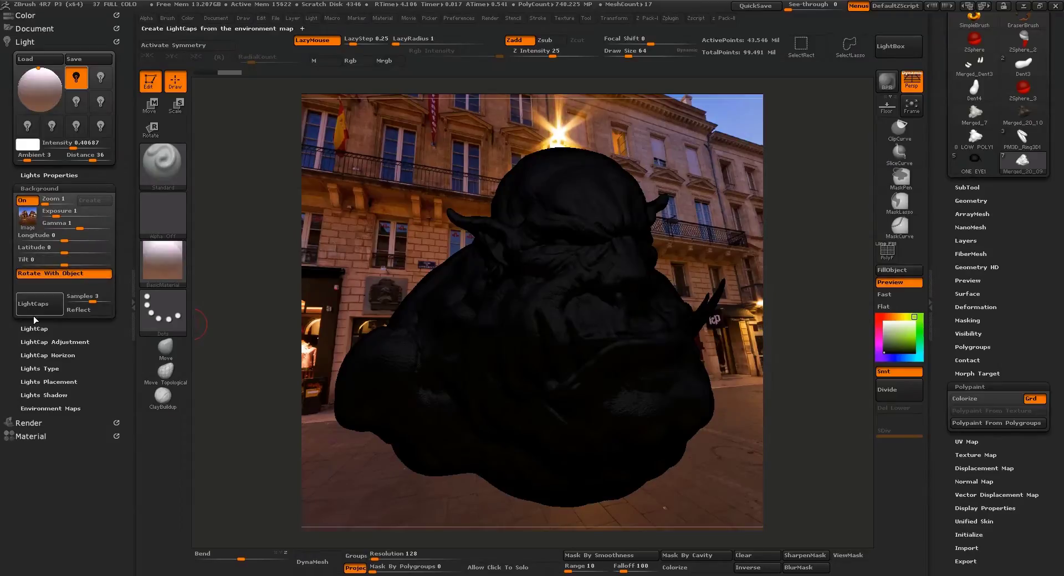
Step: Examine the diffuse LightCap generated from the panorama and return to the background settings
{"action": "left_click", "coordinate": [34, 328]}
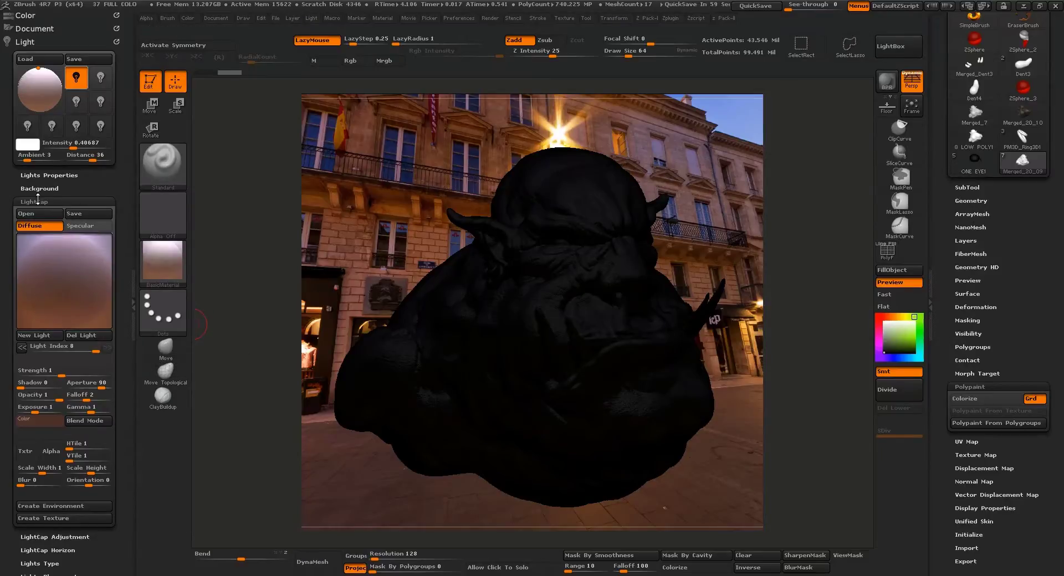
{"action": "left_click_drag", "start_coordinate": [122, 169], "coordinate": [122, 207]}
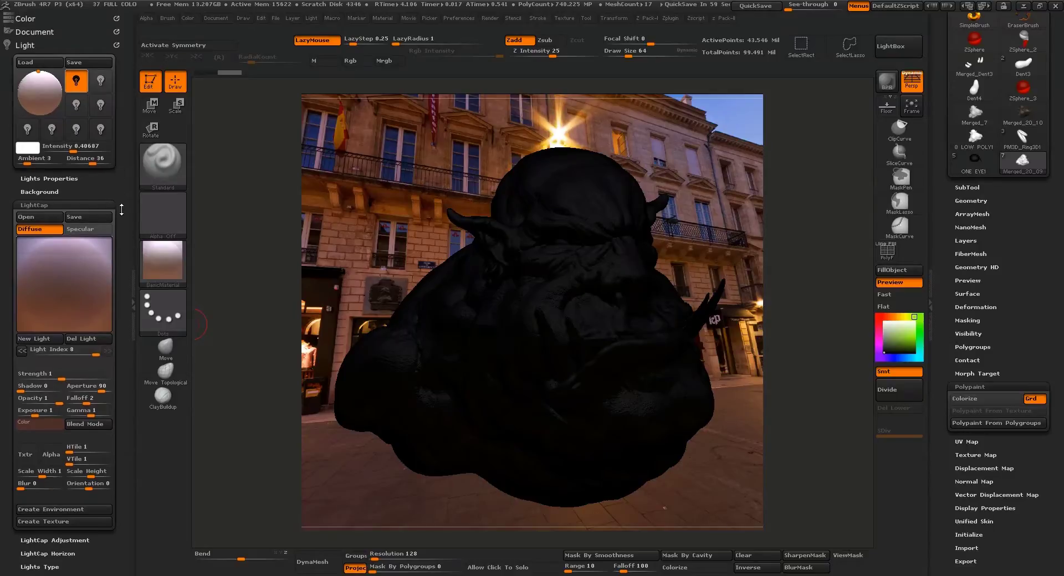
{"action": "left_click", "coordinate": [35, 192]}
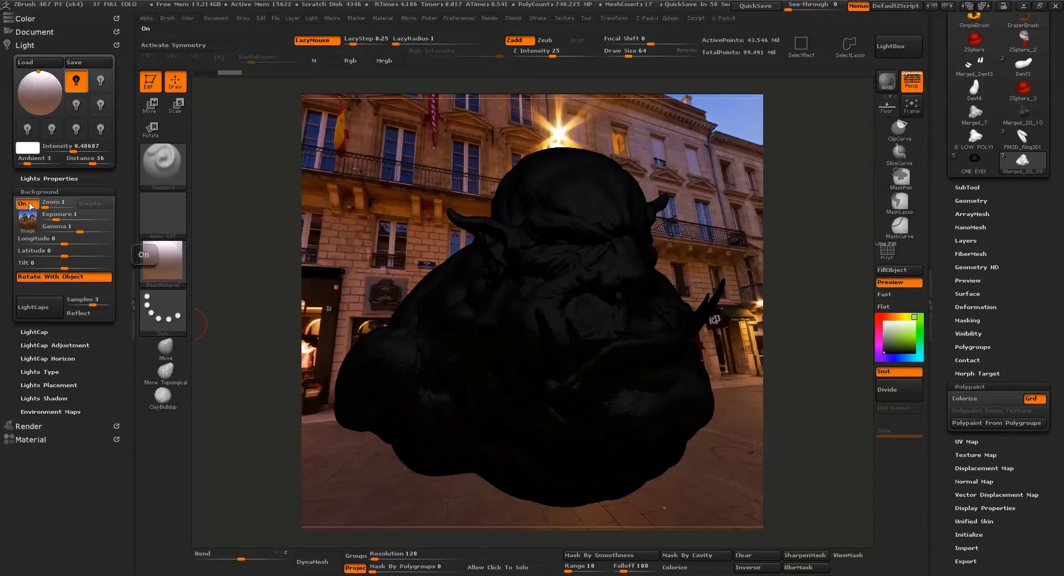
Step: Turn off the panorama background and enable Use Material Curves in the LightCap adjustments
{"action": "left_click", "coordinate": [22, 204]}
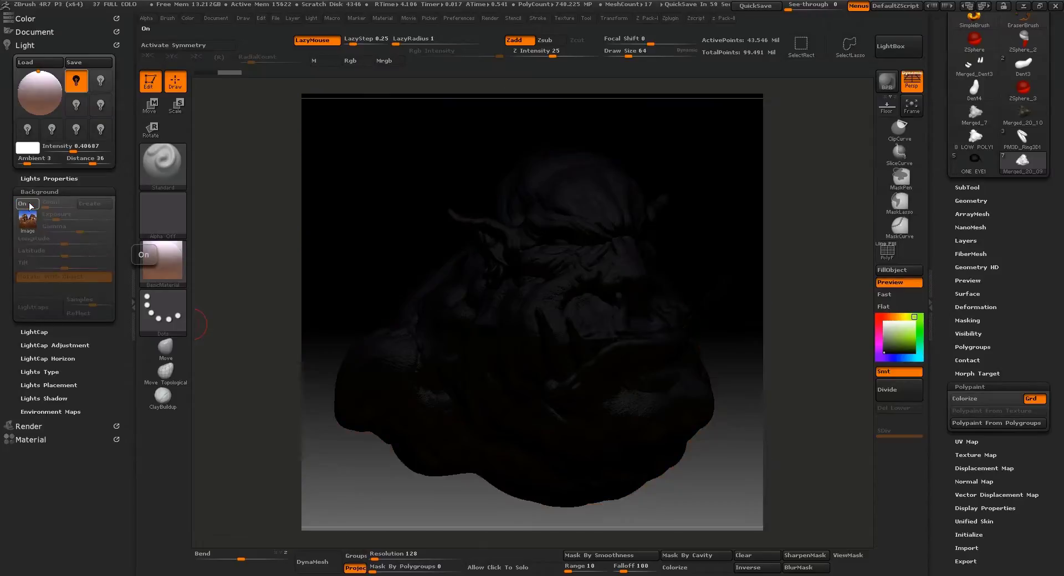
{"action": "left_click", "coordinate": [35, 344]}
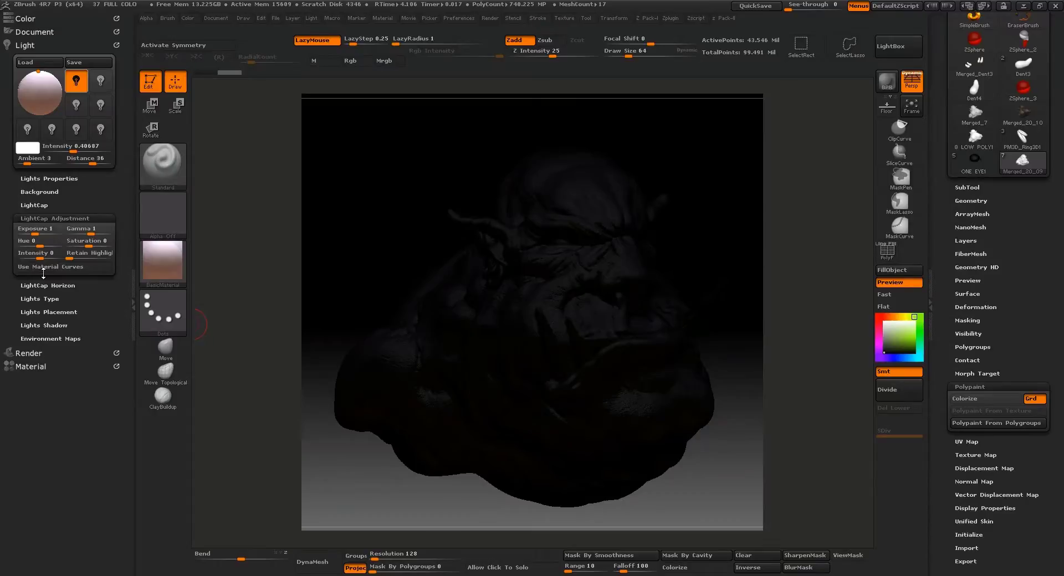
{"action": "left_click", "coordinate": [45, 268]}
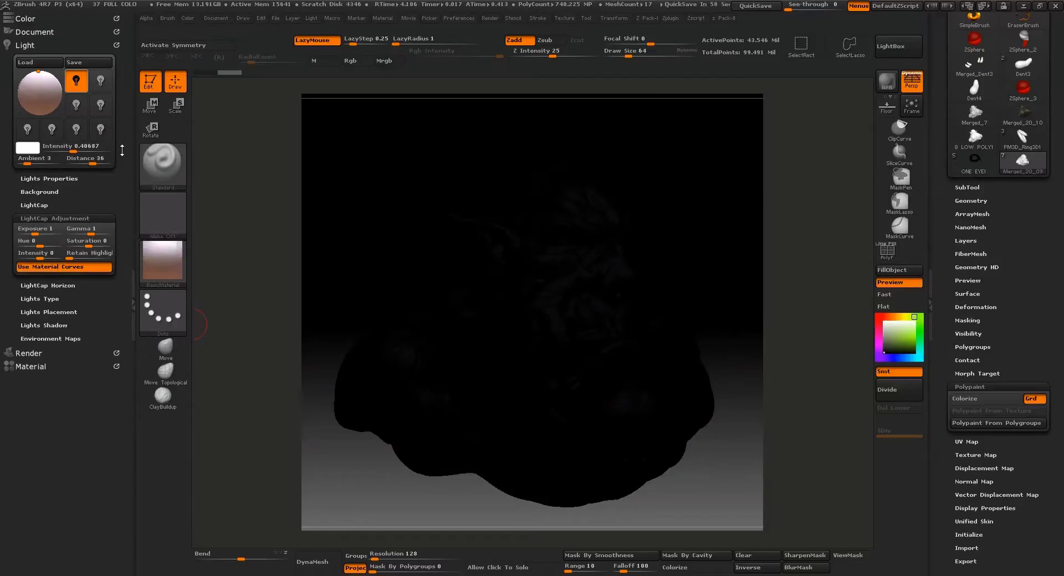
Step: Render the ogre bust with BPR and preview the resulting render passes
{"action": "left_click", "coordinate": [887, 80]}
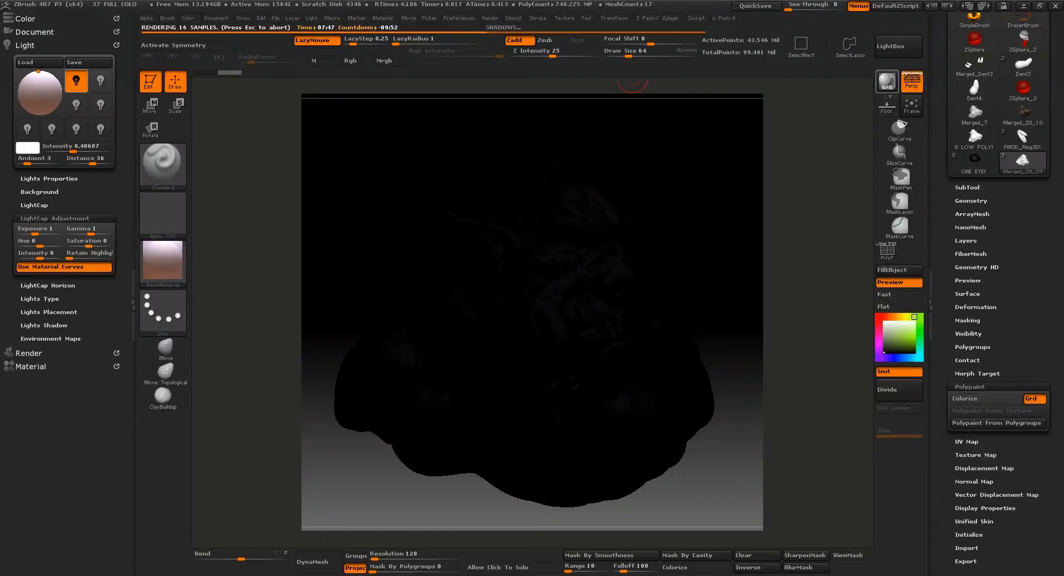
{"action": "key", "text": "Escape"}
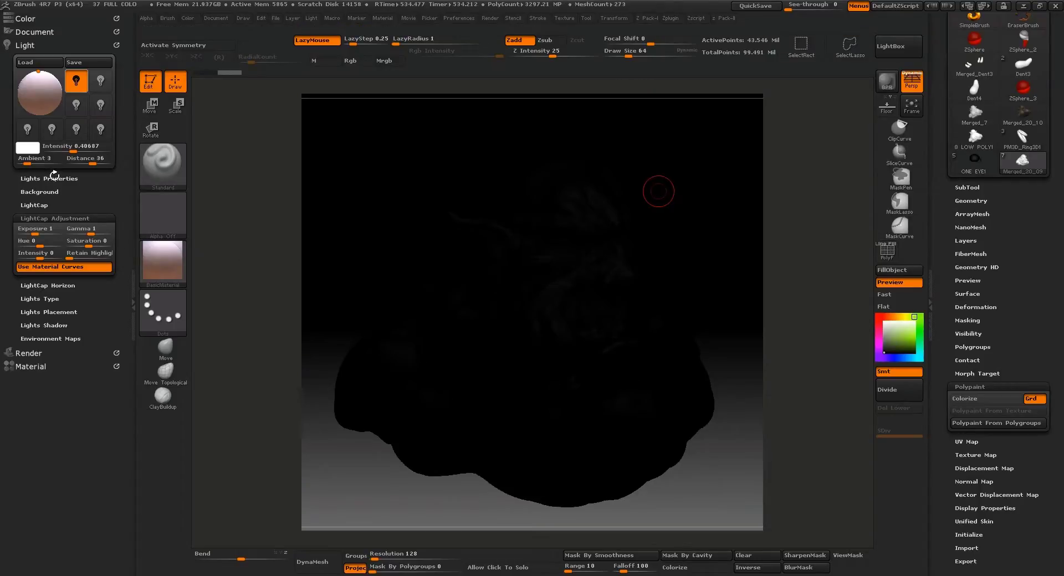
{"action": "left_click", "coordinate": [35, 353]}
{"action": "left_click", "coordinate": [63, 371]}
{"action": "mouse_move", "coordinate": [61, 201]}
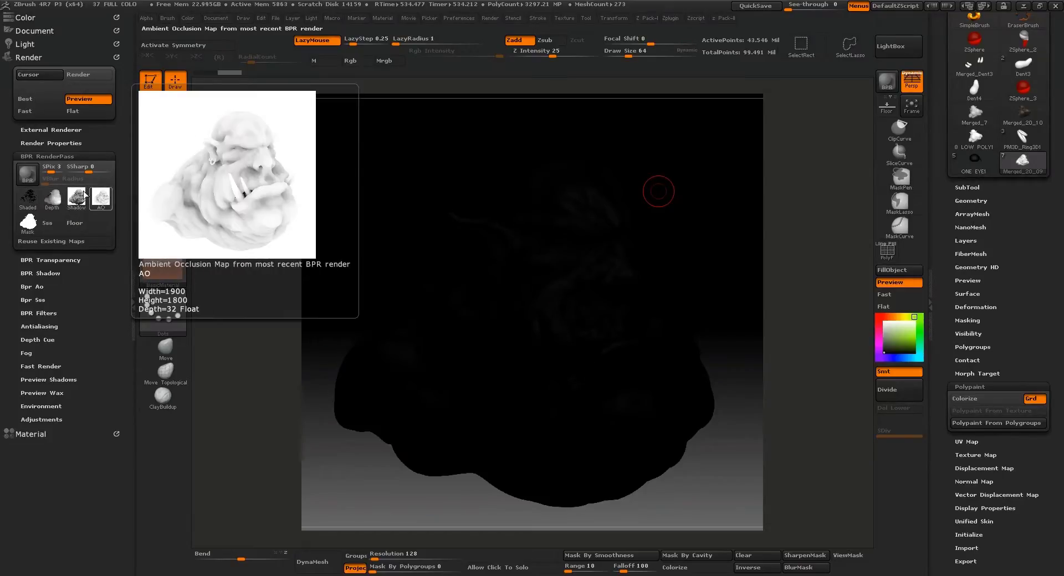
Step: Start exporting the BPR shadow map and browse to GARDE JABBA's PASS TUTO folder on the SEAGATE 1T drive
{"action": "left_click", "coordinate": [77, 202]}
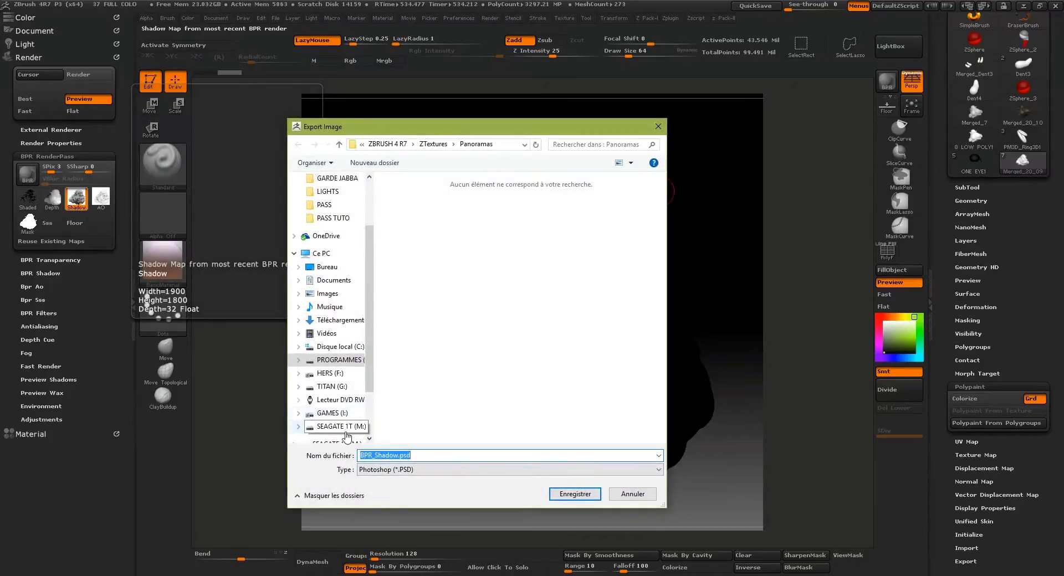
{"action": "left_click", "coordinate": [340, 427]}
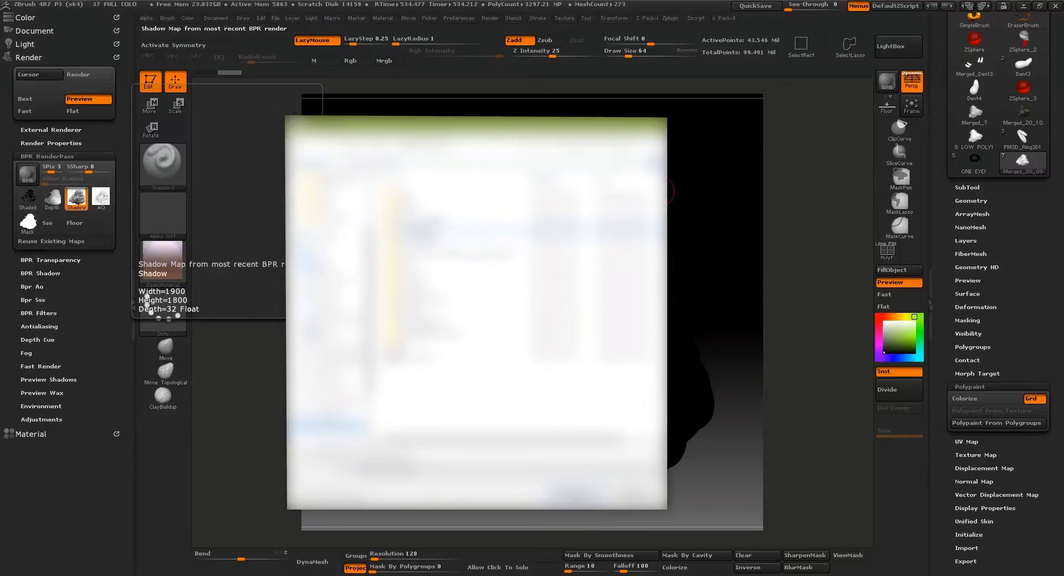
{"action": "double_click", "coordinate": [432, 262]}
{"action": "double_click", "coordinate": [432, 230]}
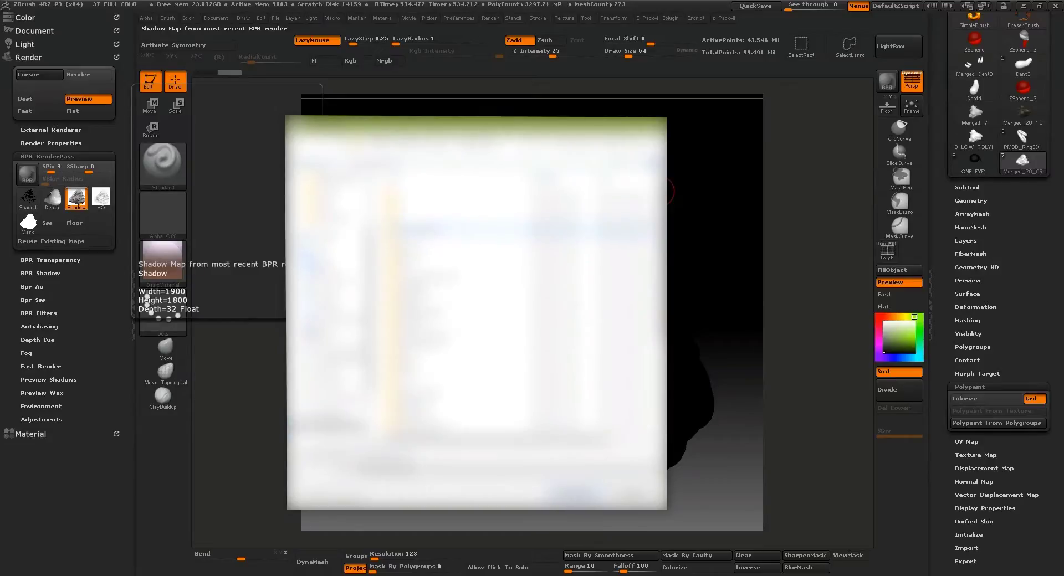
{"action": "double_click", "coordinate": [432, 219]}
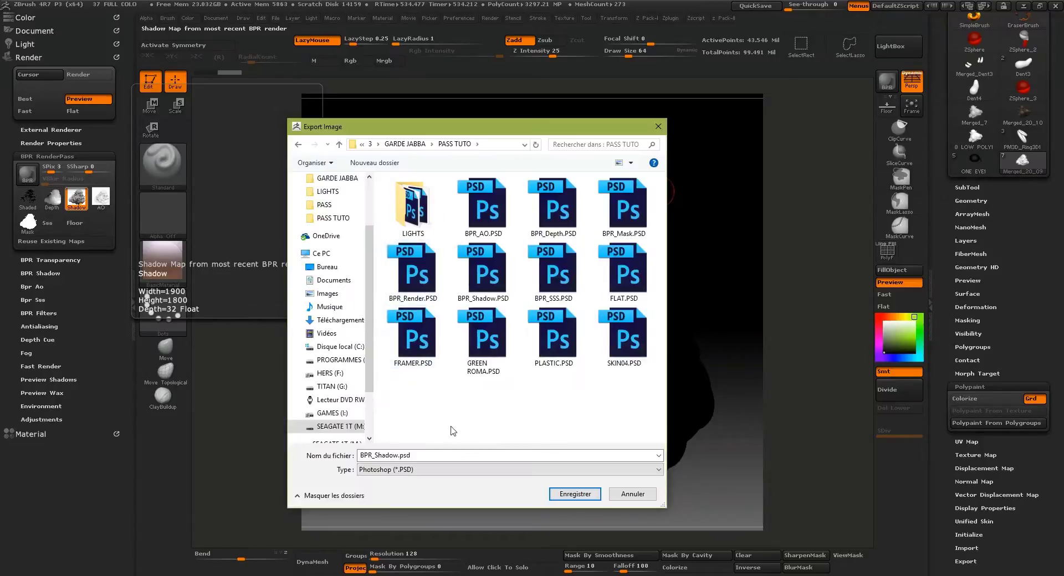
Step: Check the LIGHTS subfolder and save the shadow pass as LIGHT CAPS Shadow.PSD in the PASS TUTO folder
{"action": "double_click", "coordinate": [416, 204]}
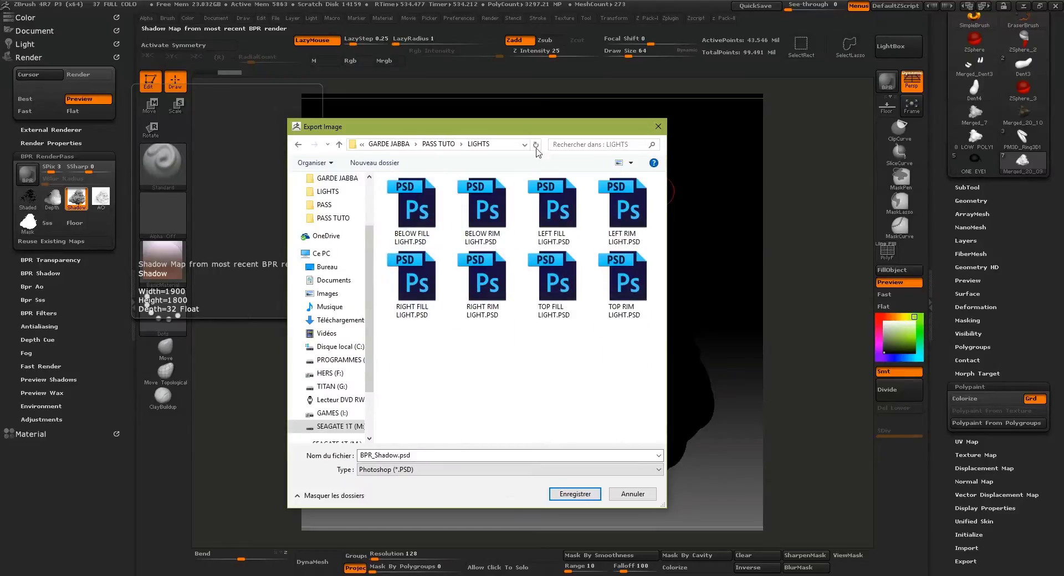
{"action": "left_click", "coordinate": [440, 144]}
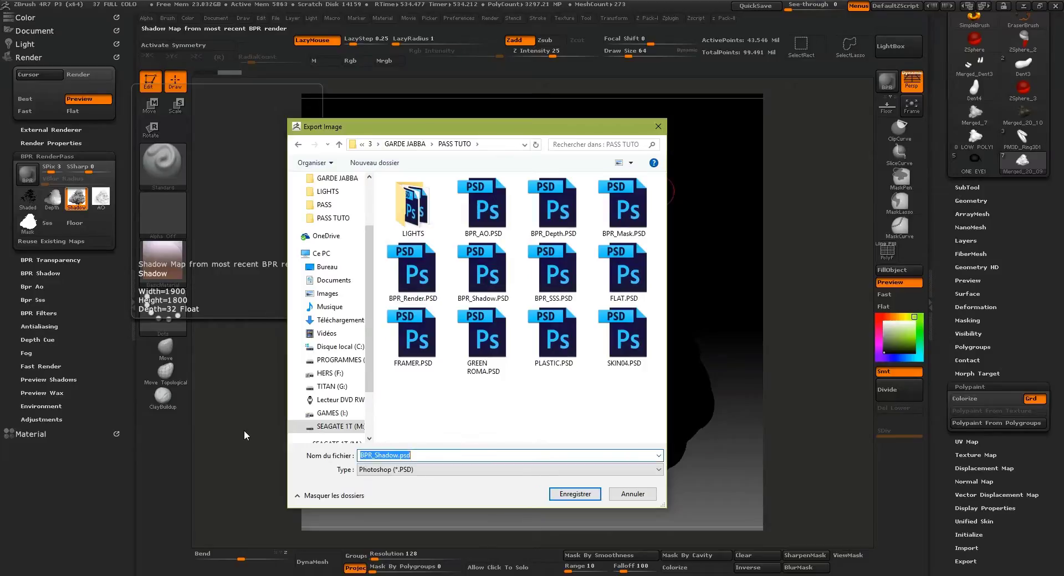
{"action": "type", "text": "LIGHT X"}
{"action": "key", "text": "Return"}
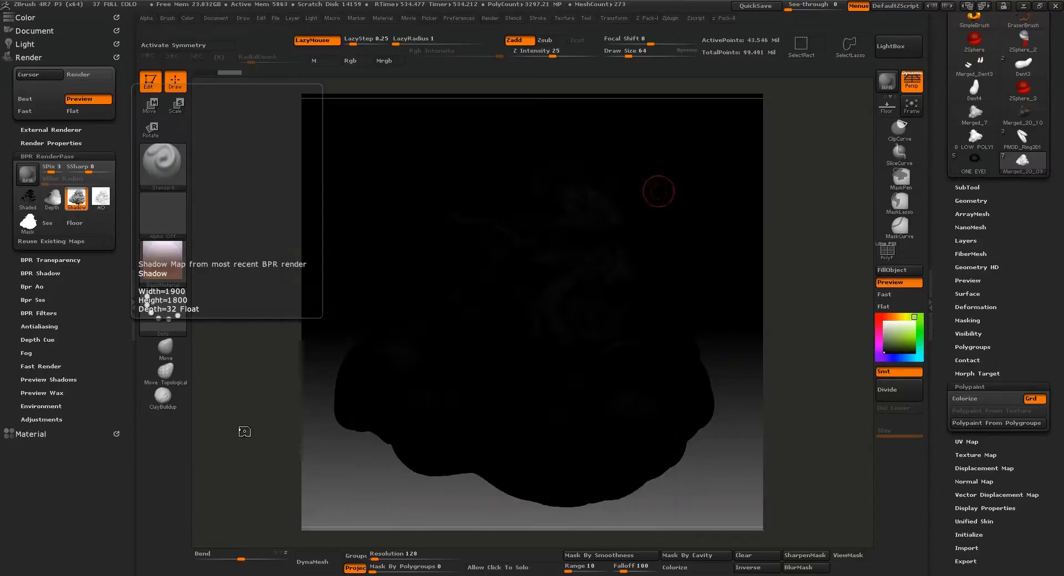
Step: Export the ambient occlusion pass as LIGHT CAPS AO in Photoshop format to the PASS TUTO folder
{"action": "left_click", "coordinate": [107, 206]}
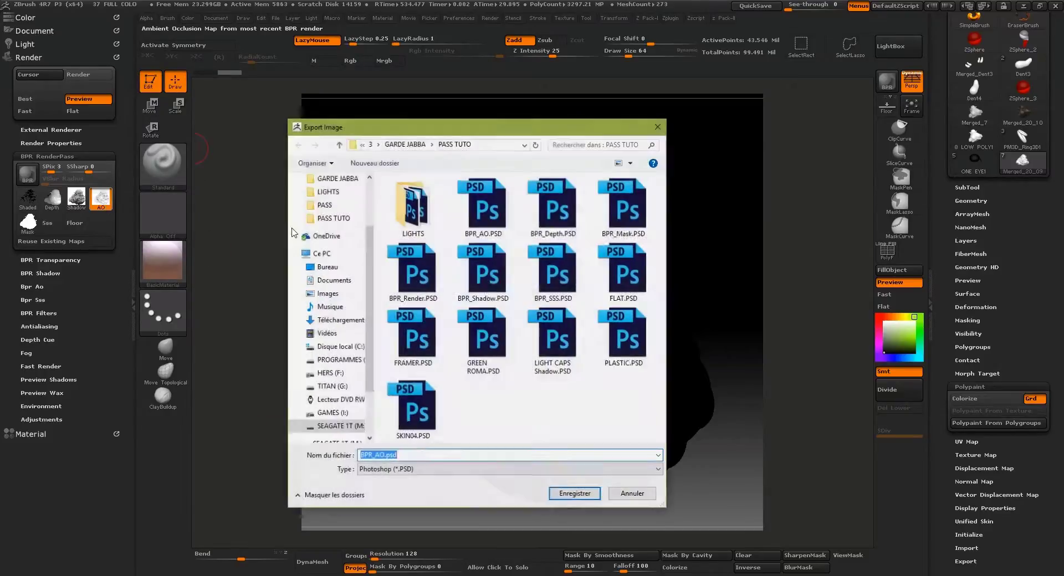
{"action": "left_click", "coordinate": [486, 212]}
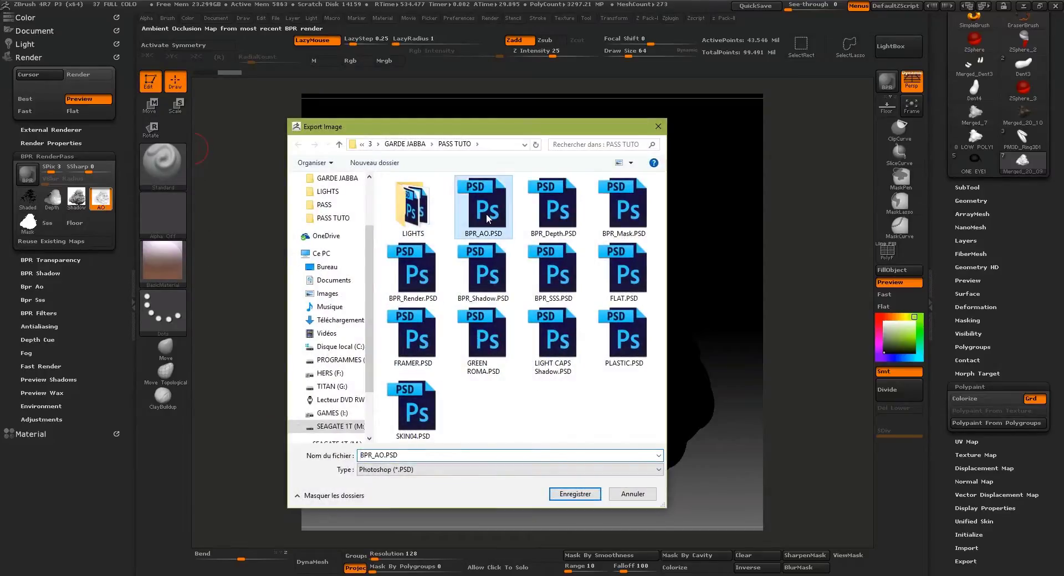
{"action": "left_click", "coordinate": [570, 326]}
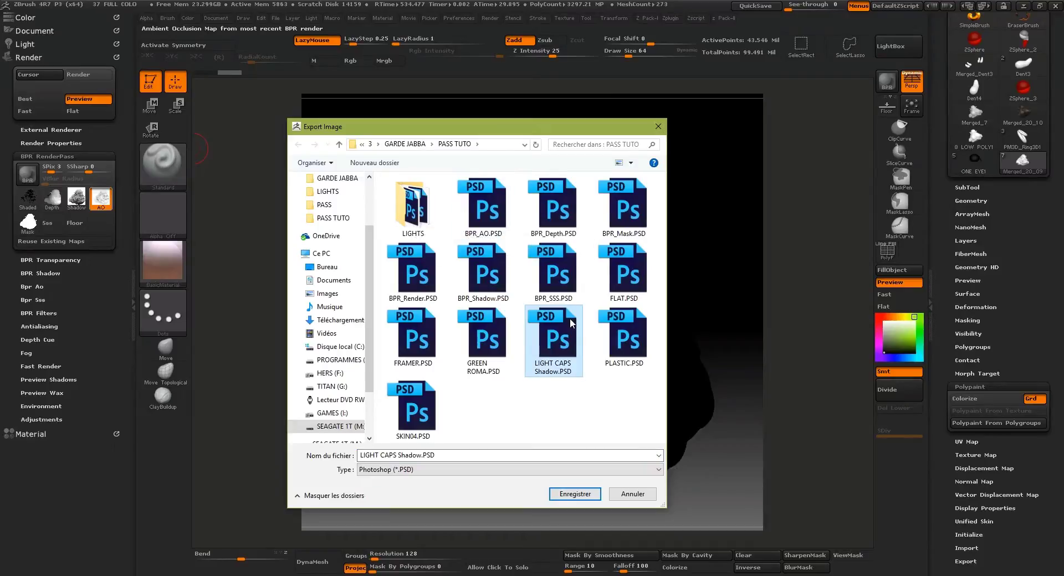
{"action": "left_click", "coordinate": [407, 454]}
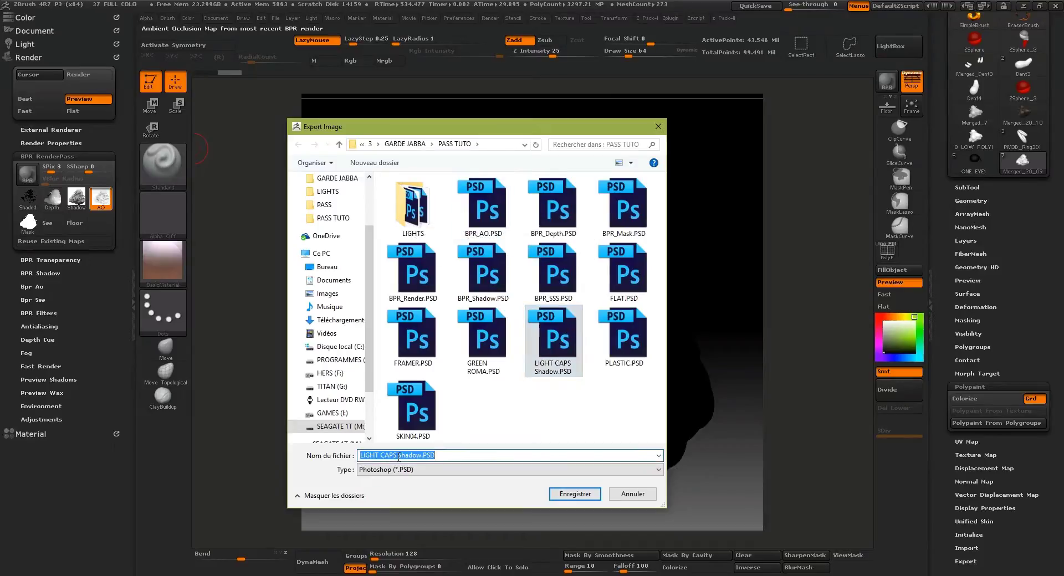
{"action": "left_click_drag", "start_coordinate": [397, 455], "coordinate": [541, 453]}
{"action": "type", "text": "AO"}
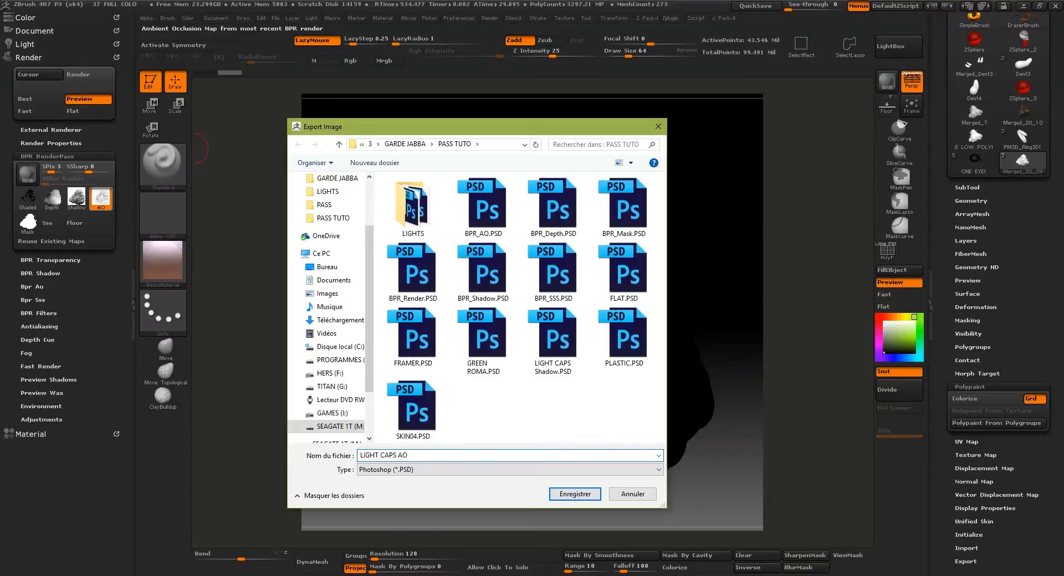
{"action": "key", "text": "Return"}
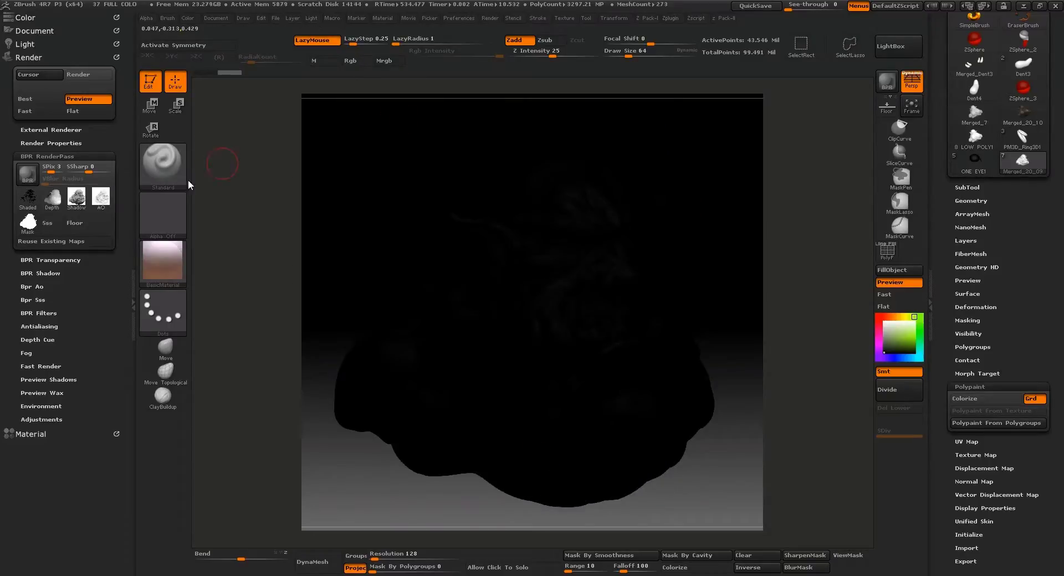
Step: Turn off ambient occlusion and enable Flatten in the render properties
{"action": "left_click", "coordinate": [169, 269]}
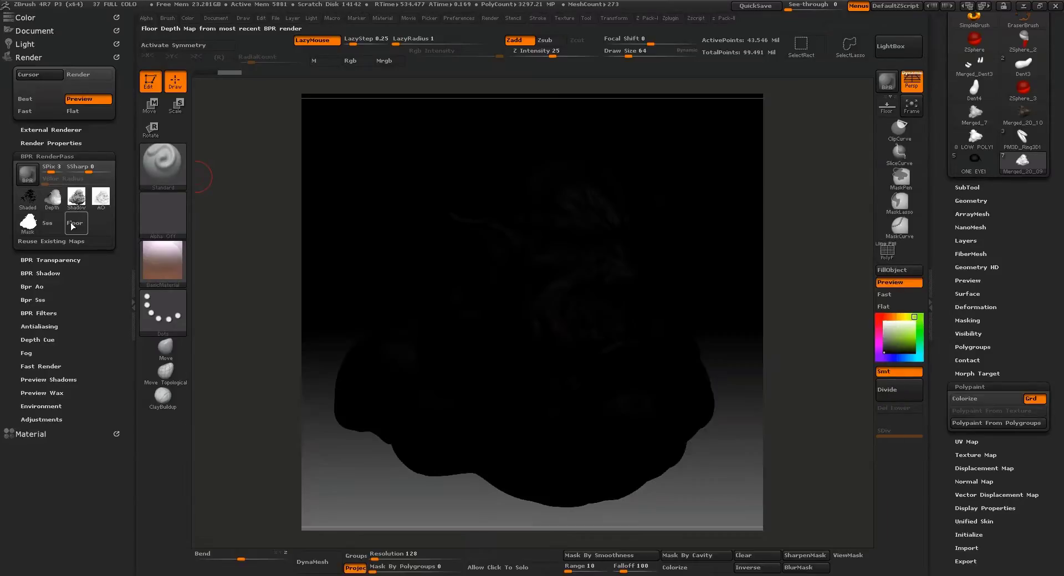
{"action": "left_click", "coordinate": [31, 58]}
{"action": "left_click", "coordinate": [34, 57]}
{"action": "left_click", "coordinate": [45, 142]}
{"action": "left_click", "coordinate": [96, 239]}
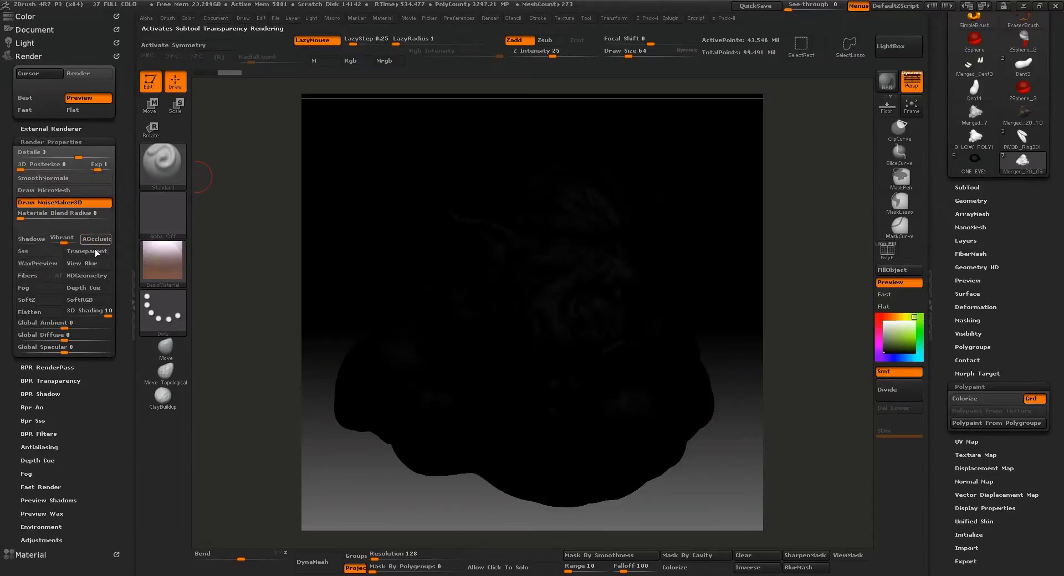
{"action": "left_click", "coordinate": [34, 312]}
Step: Try the SilverFoil material on the bust and replace it with GrayHorizon
{"action": "left_click", "coordinate": [174, 264]}
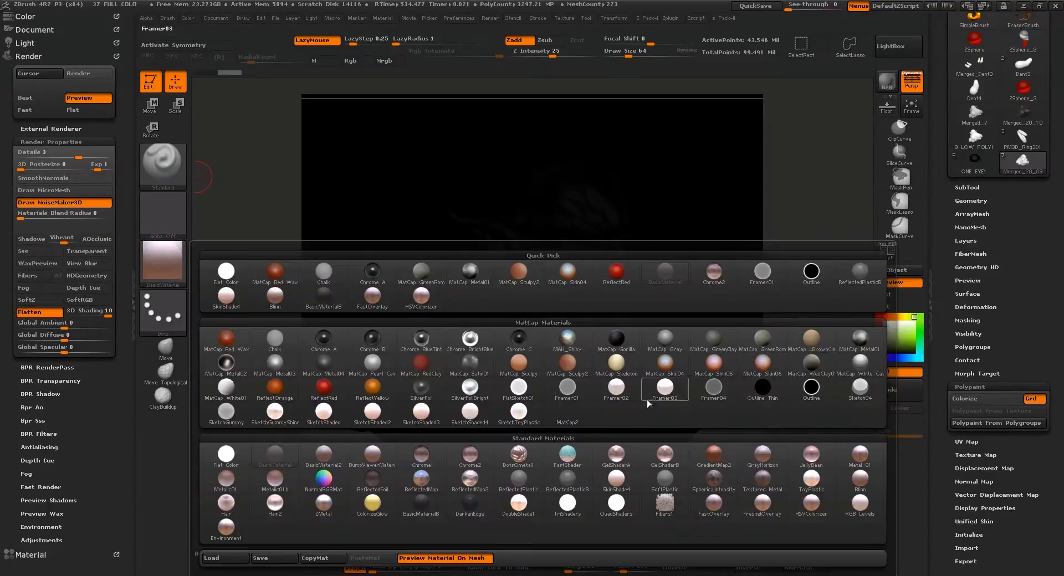
{"action": "left_click", "coordinate": [421, 390]}
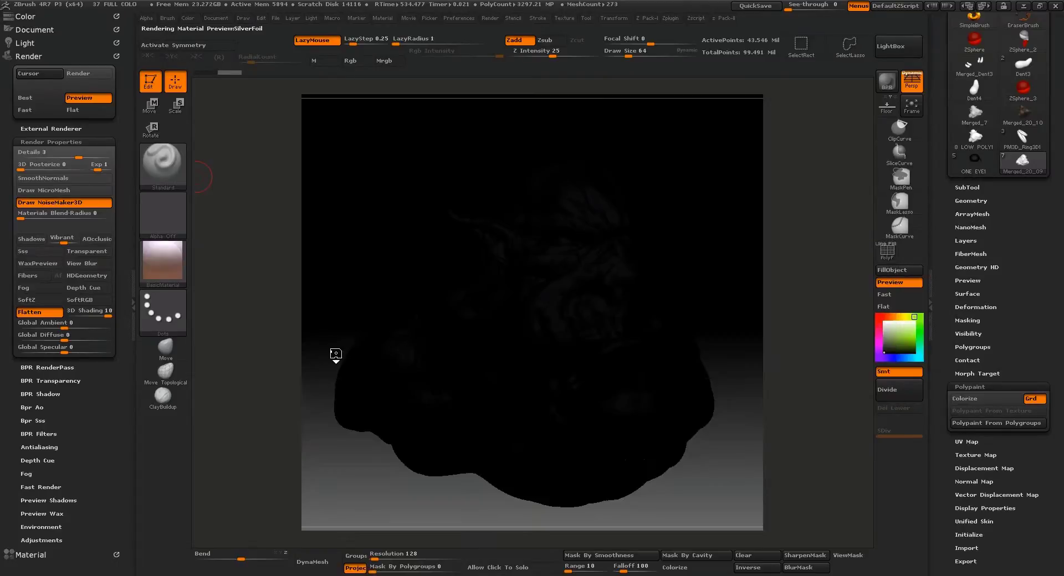
{"action": "left_click", "coordinate": [163, 264]}
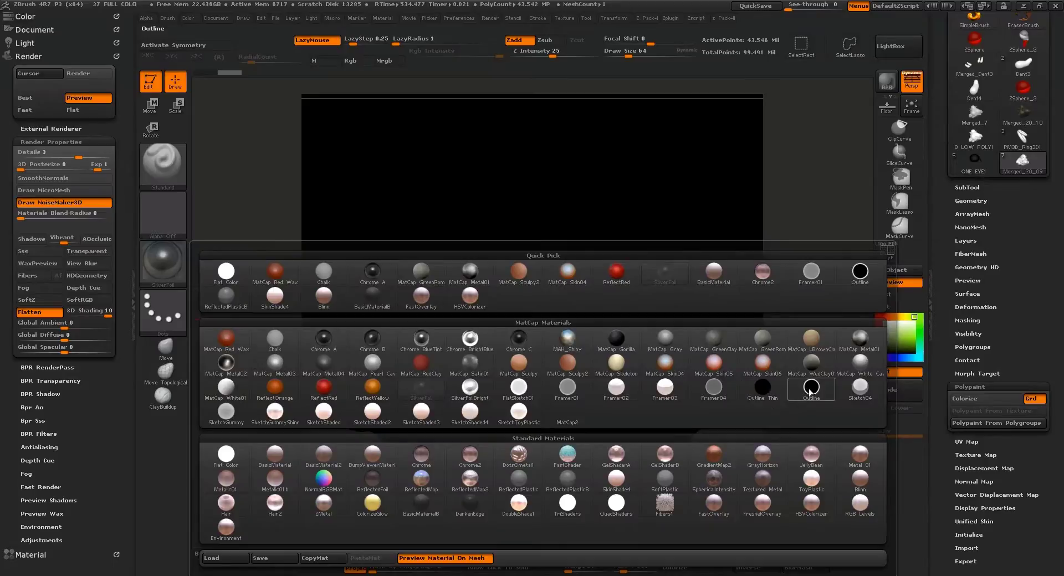
{"action": "left_click", "coordinate": [762, 453]}
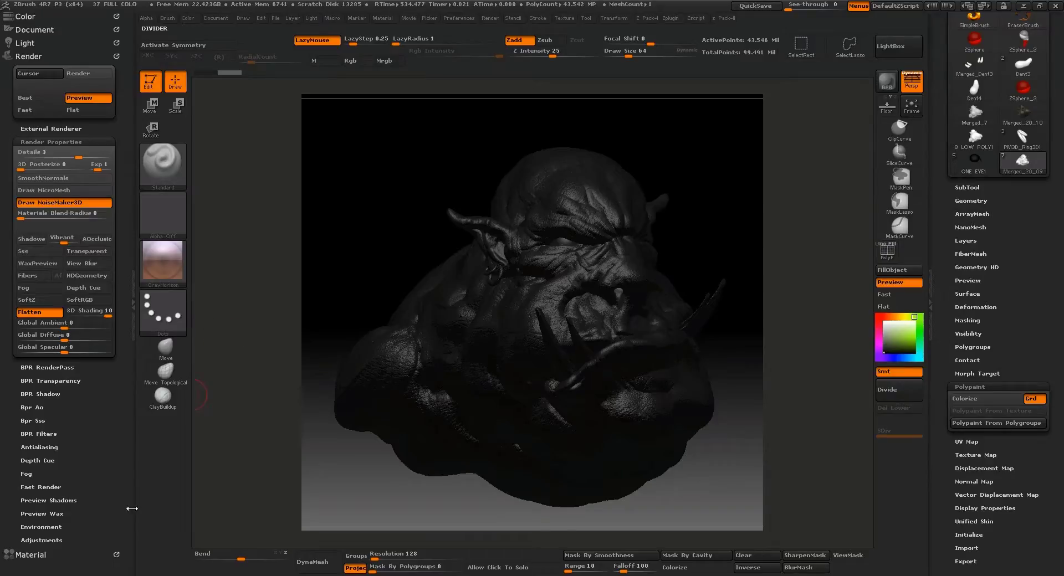
Step: Set the GrayHorizon material's second shader to Specular 42, Ambient 0, Colorize Diffuse -2 and Colorize Specular 1
{"action": "left_click", "coordinate": [56, 549]}
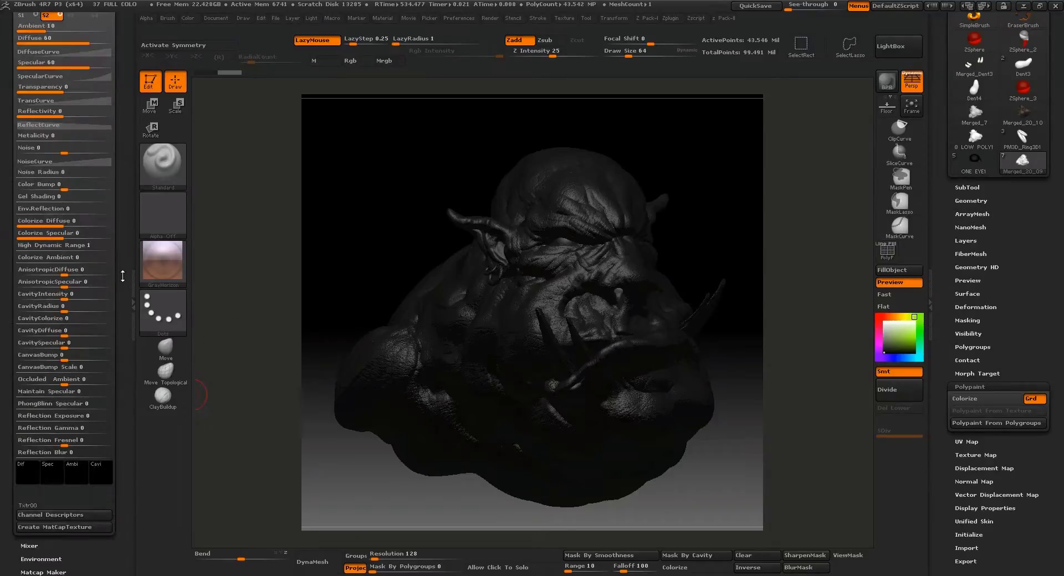
{"action": "left_click_drag", "start_coordinate": [122, 73], "coordinate": [75, 172]}
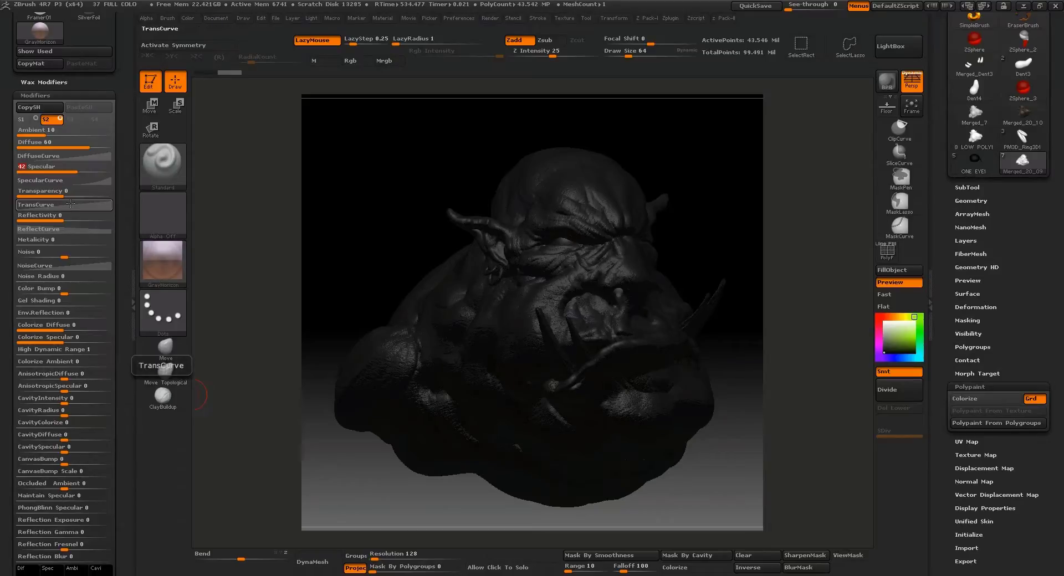
{"action": "mouse_move", "coordinate": [63, 217]}
{"action": "left_mouse_down"}
{"action": "mouse_move", "coordinate": [42, 216]}
{"action": "mouse_move", "coordinate": [85, 221]}
{"action": "mouse_move", "coordinate": [63, 213]}
{"action": "left_mouse_up"}
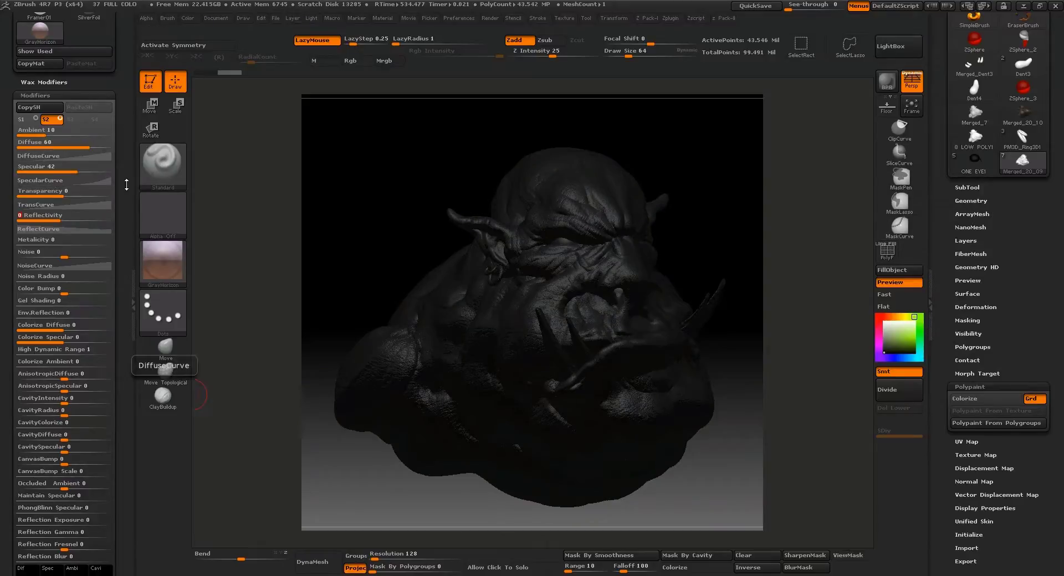
{"action": "left_click_drag", "start_coordinate": [120, 64], "coordinate": [127, 191]}
{"action": "scroll", "coordinate": [70, 149], "scroll_direction": "down", "scroll_amount": 7}
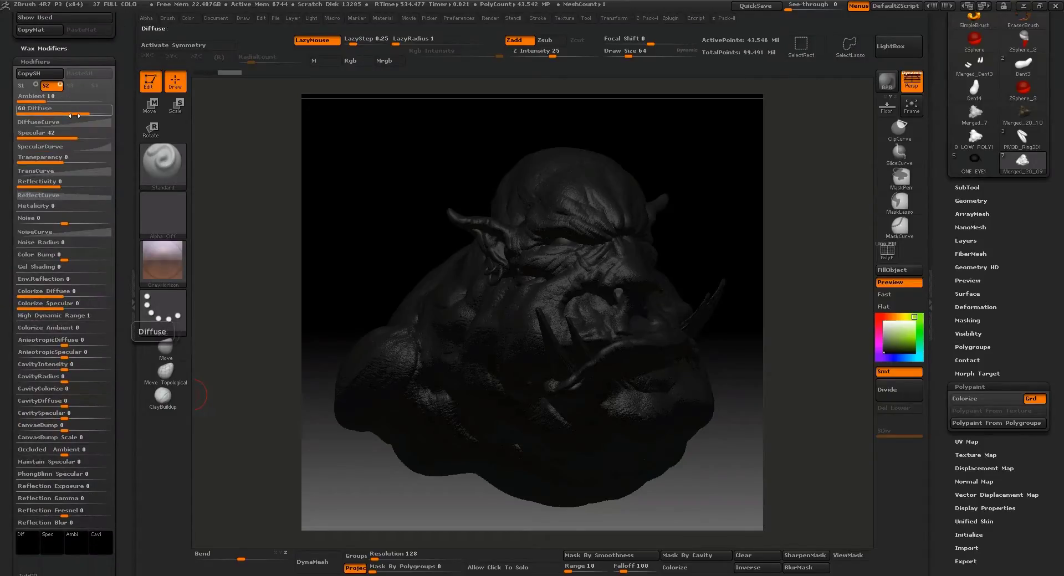
{"action": "left_click_drag", "start_coordinate": [39, 98], "coordinate": [16, 98]}
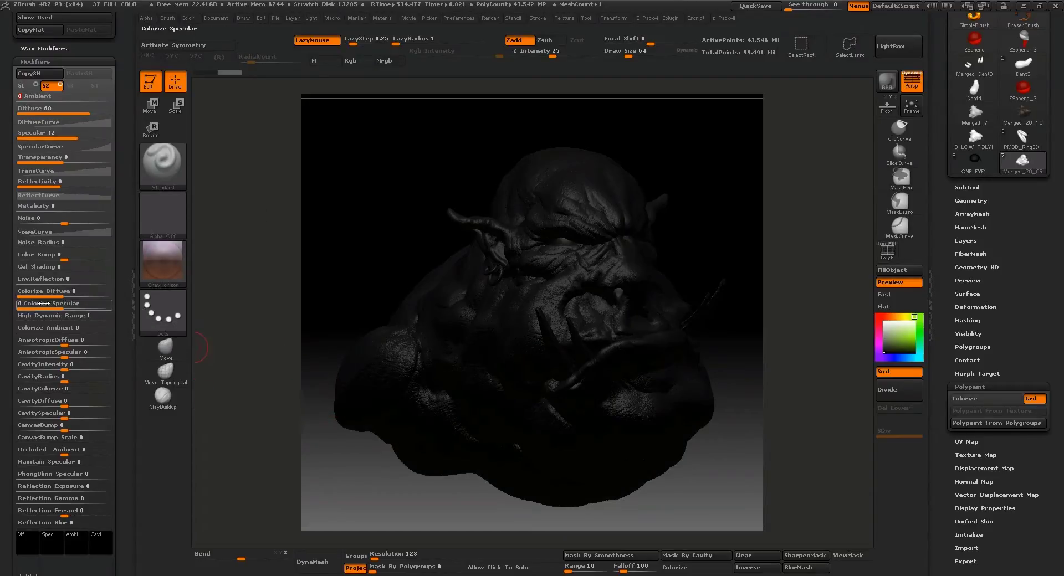
{"action": "mouse_move", "coordinate": [59, 294]}
{"action": "left_mouse_down"}
{"action": "mouse_move", "coordinate": [48, 304]}
{"action": "mouse_move", "coordinate": [66, 308]}
{"action": "left_mouse_up"}
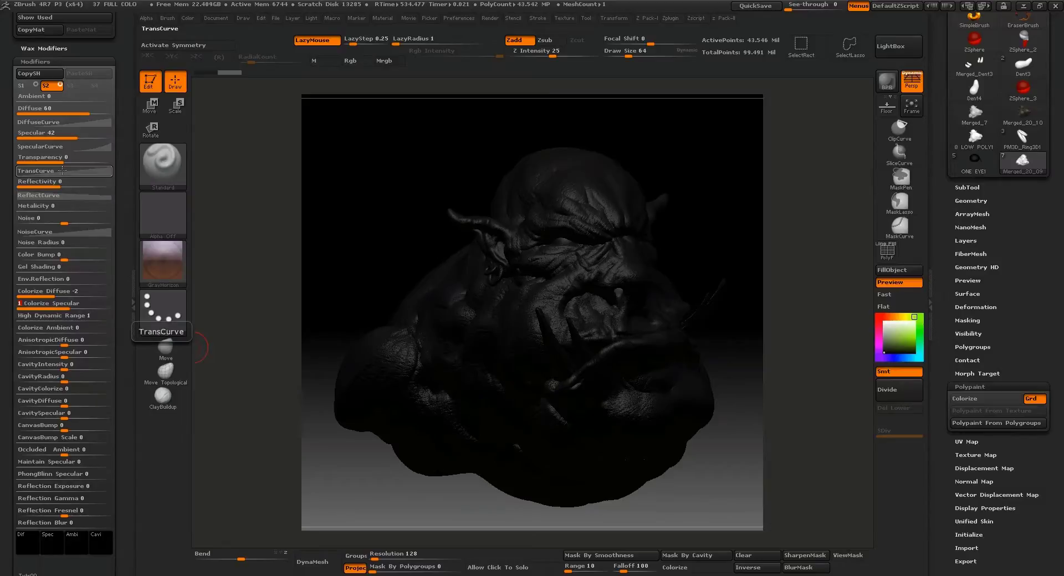
Step: Try the GelShaderA material on the bust and replace it with Blinn
{"action": "left_click", "coordinate": [163, 261]}
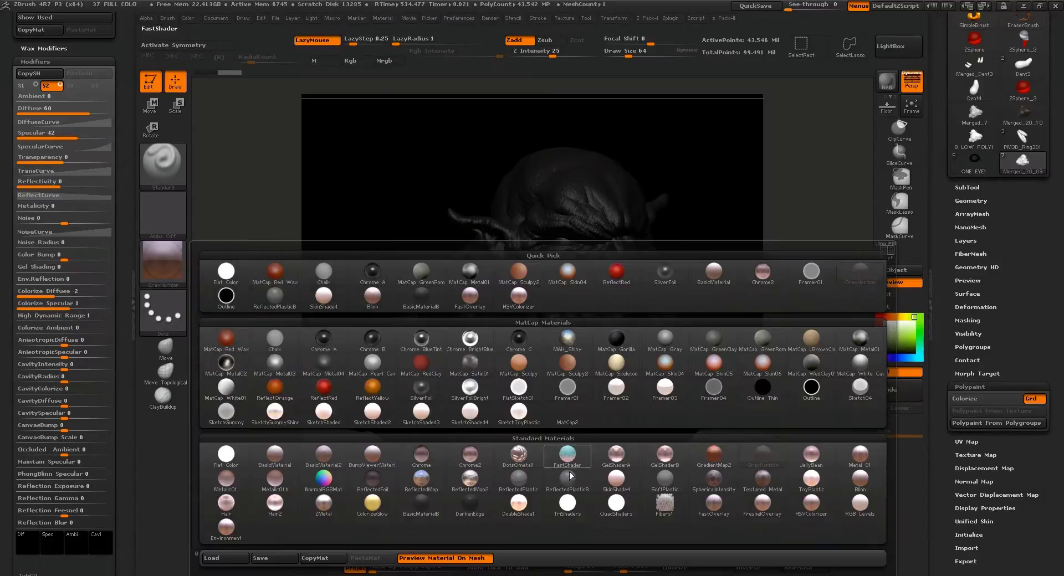
{"action": "left_click", "coordinate": [331, 420]}
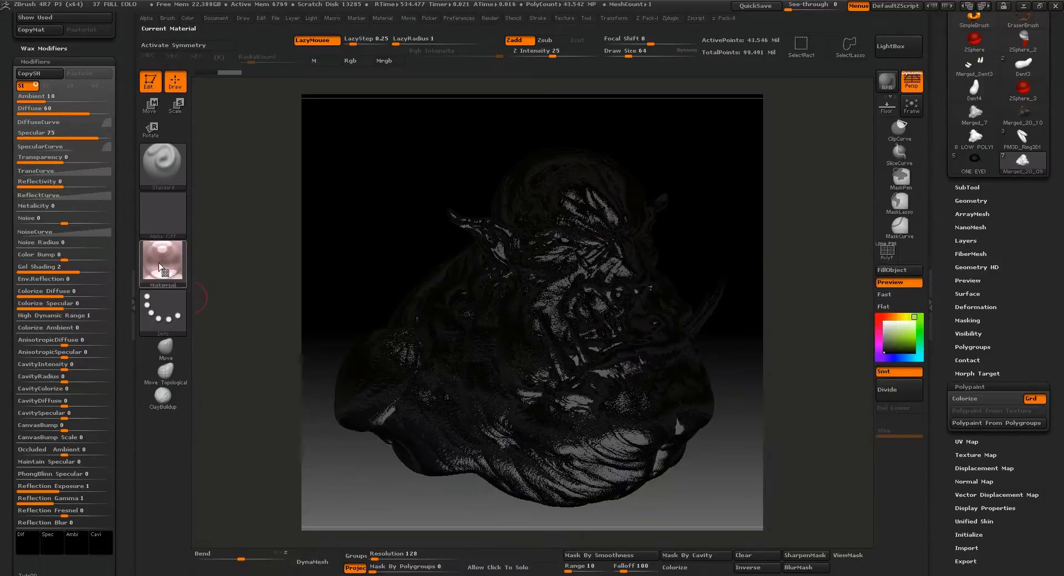
{"action": "mouse_move", "coordinate": [715, 491]}
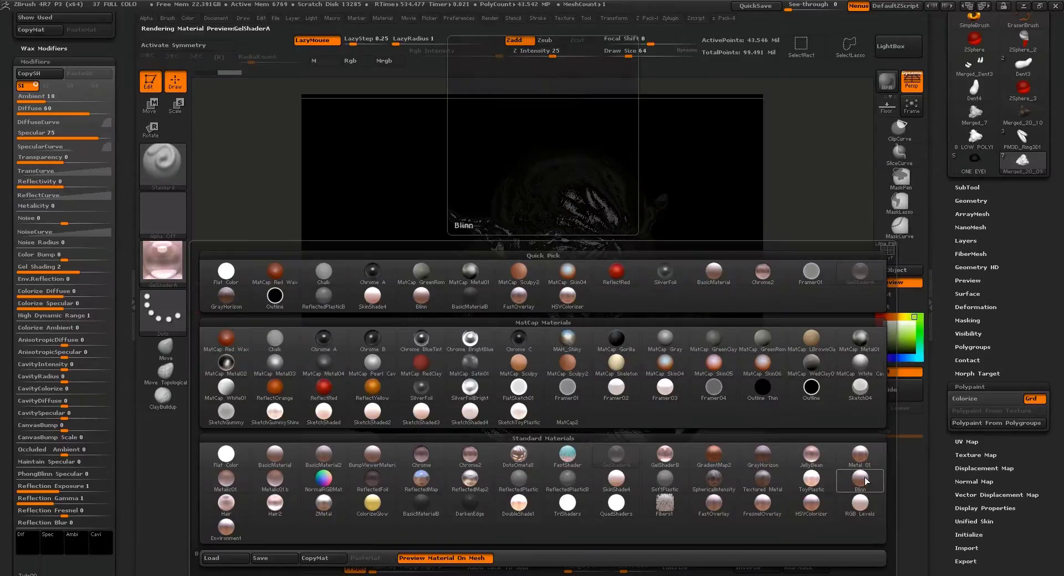
{"action": "left_click", "coordinate": [857, 479]}
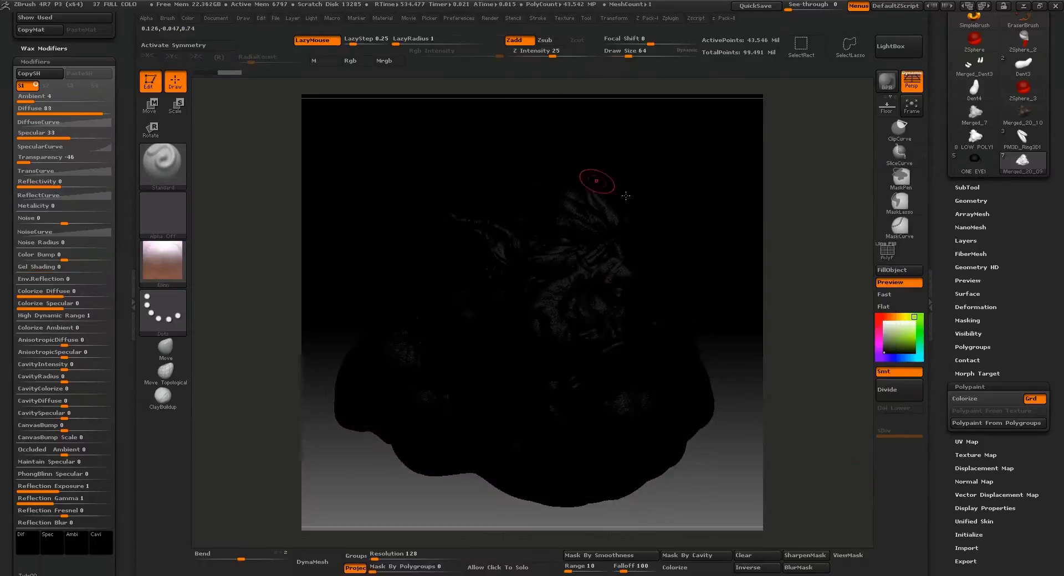
Step: Set the active light's distance to 100 and aim it from the upper centre of the light preview sphere
{"action": "scroll", "coordinate": [60, 166], "scroll_direction": "up", "scroll_amount": 10}
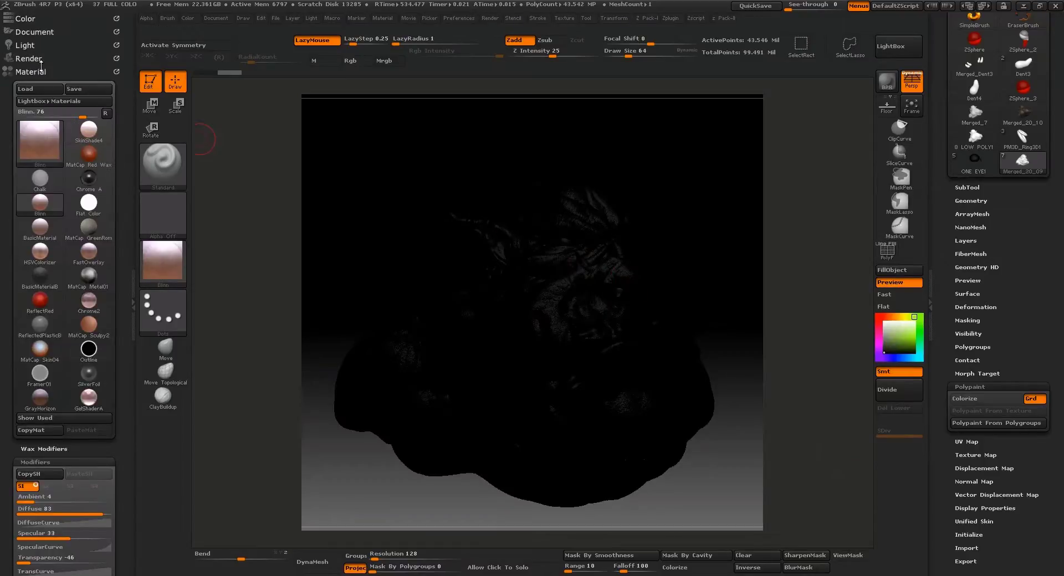
{"action": "left_click", "coordinate": [25, 45]}
{"action": "left_click", "coordinate": [38, 81]}
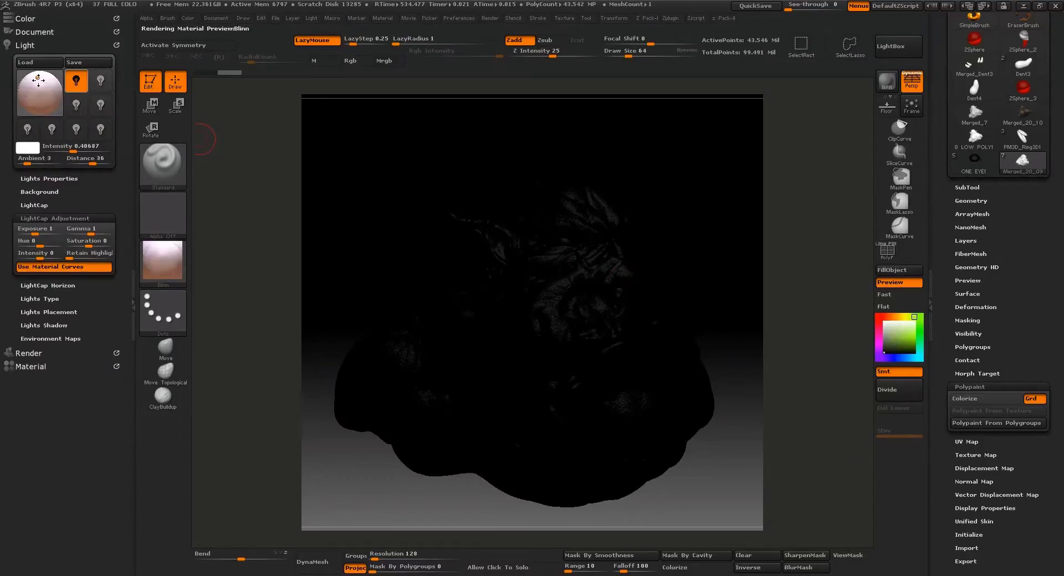
{"action": "left_click_drag", "start_coordinate": [38, 78], "coordinate": [38, 77]}
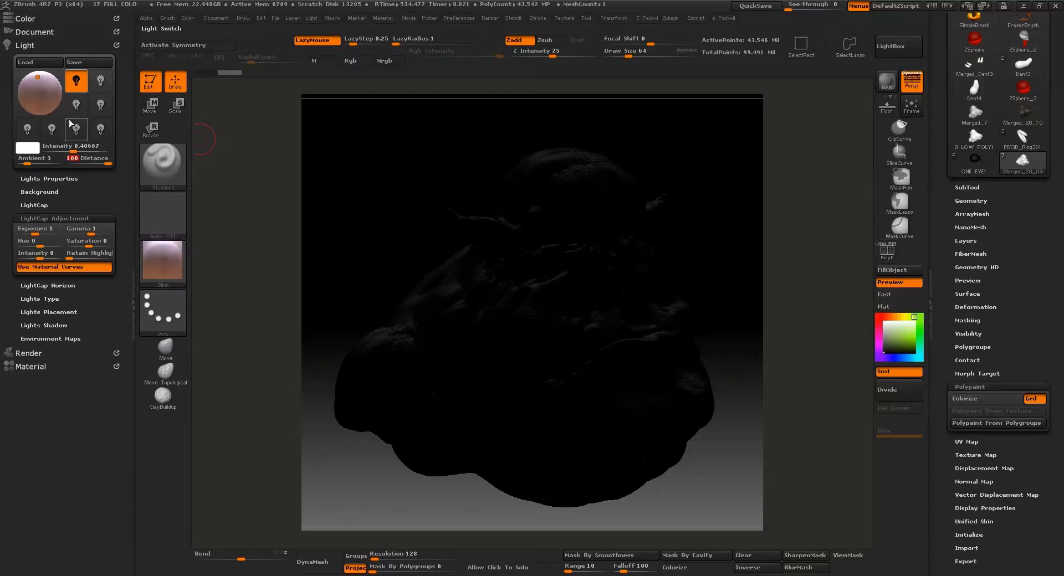
{"action": "left_click", "coordinate": [41, 83]}
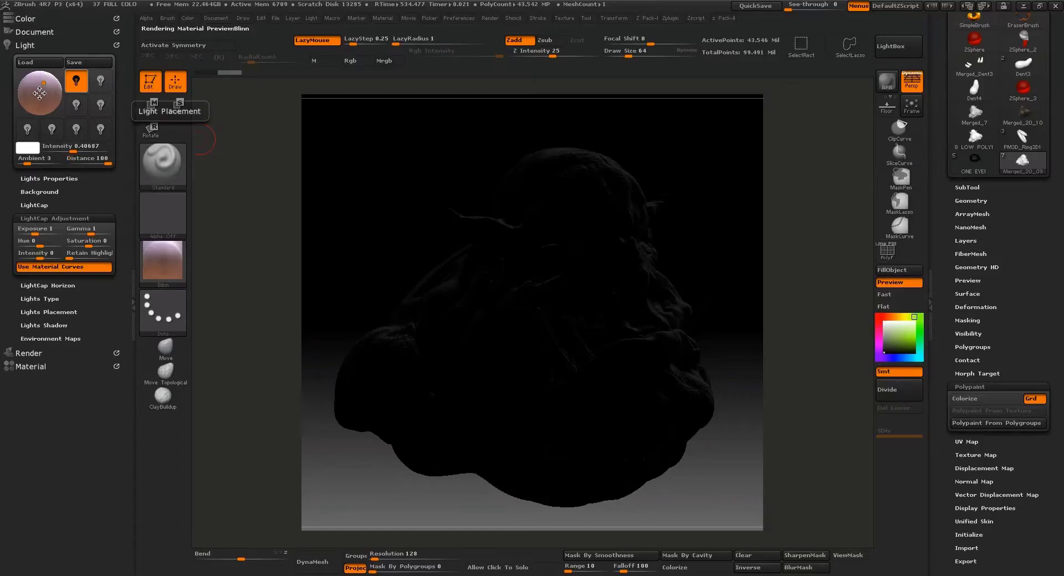
{"action": "left_click", "coordinate": [40, 83]}
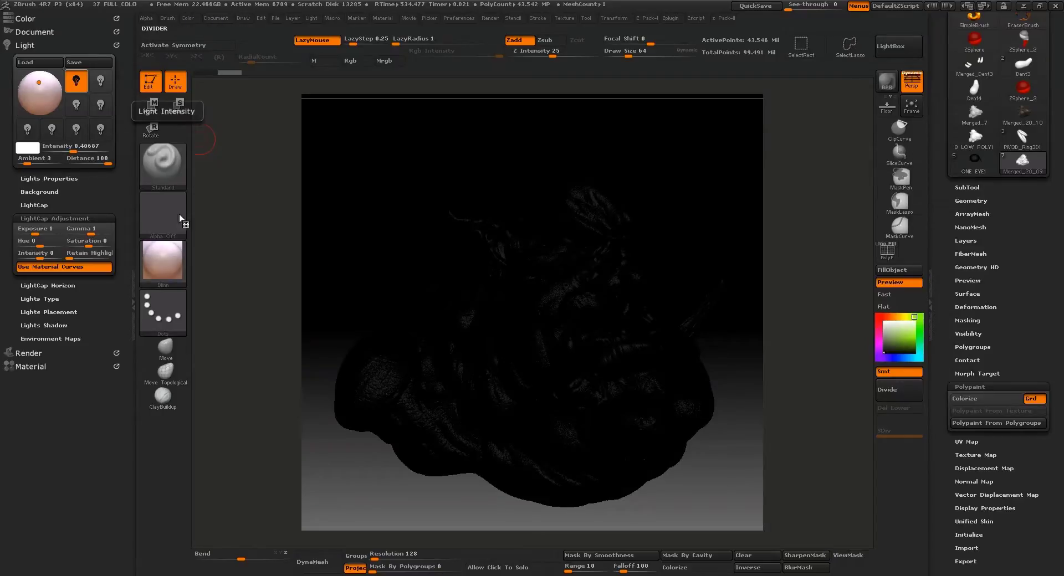
Step: Render the bust with BPR and export the shaded pass as a Photoshop PSD named SPEC in the PASS TUTO folder
{"action": "left_click", "coordinate": [886, 83]}
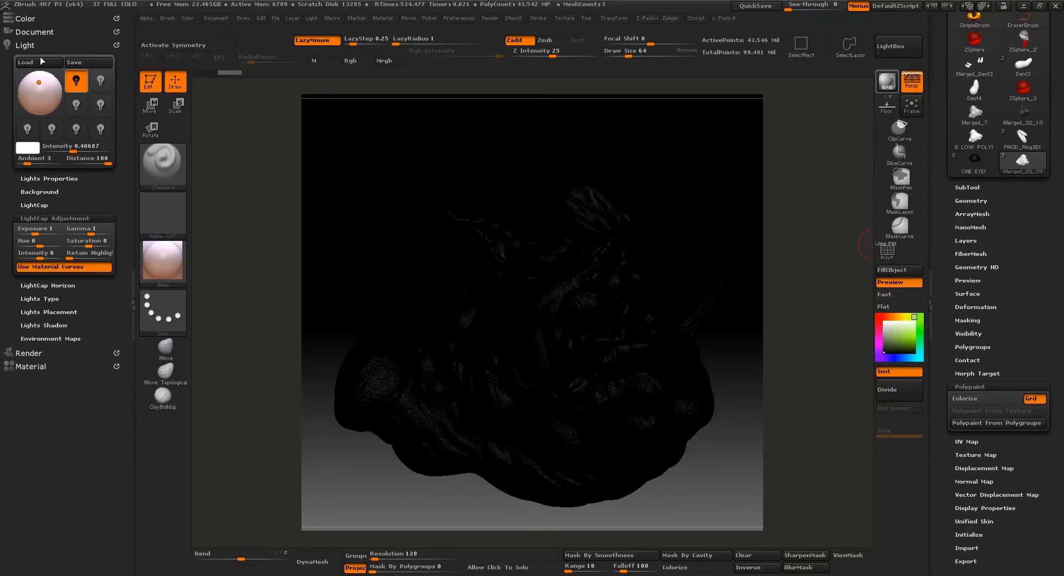
{"action": "left_click", "coordinate": [25, 45]}
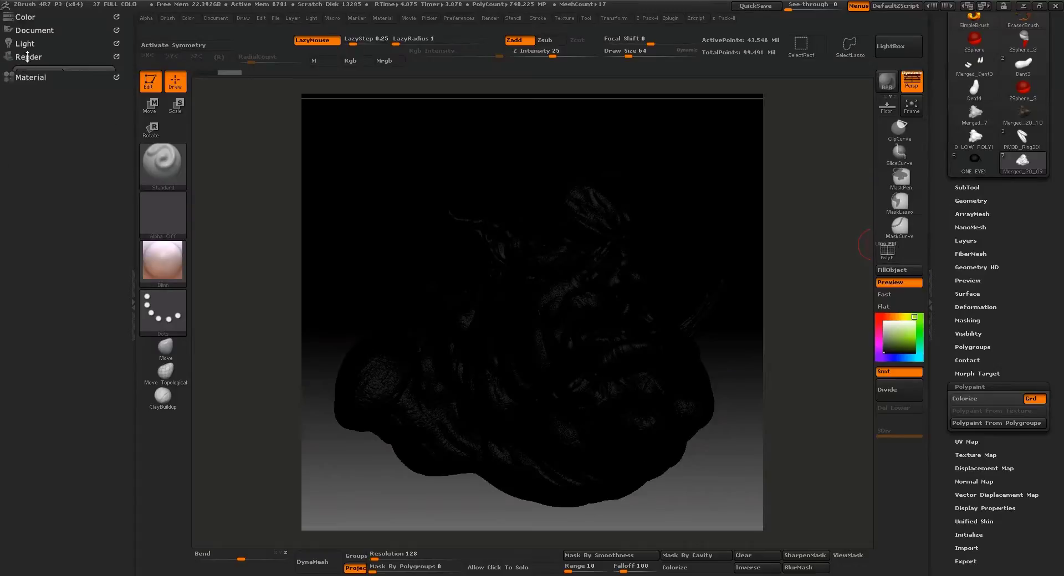
{"action": "left_click", "coordinate": [27, 56]}
{"action": "left_click", "coordinate": [31, 302]}
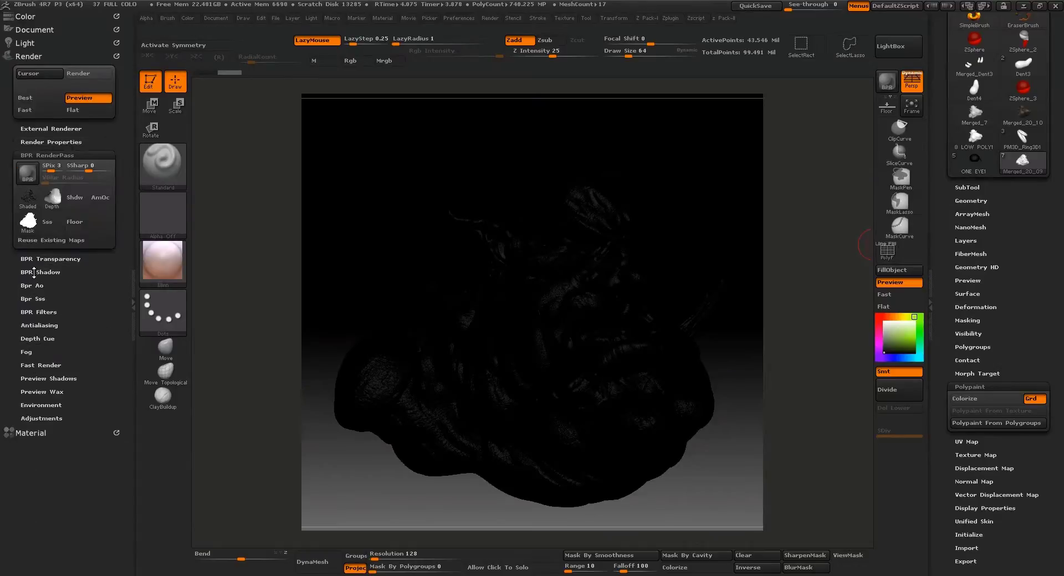
{"action": "left_click", "coordinate": [27, 198]}
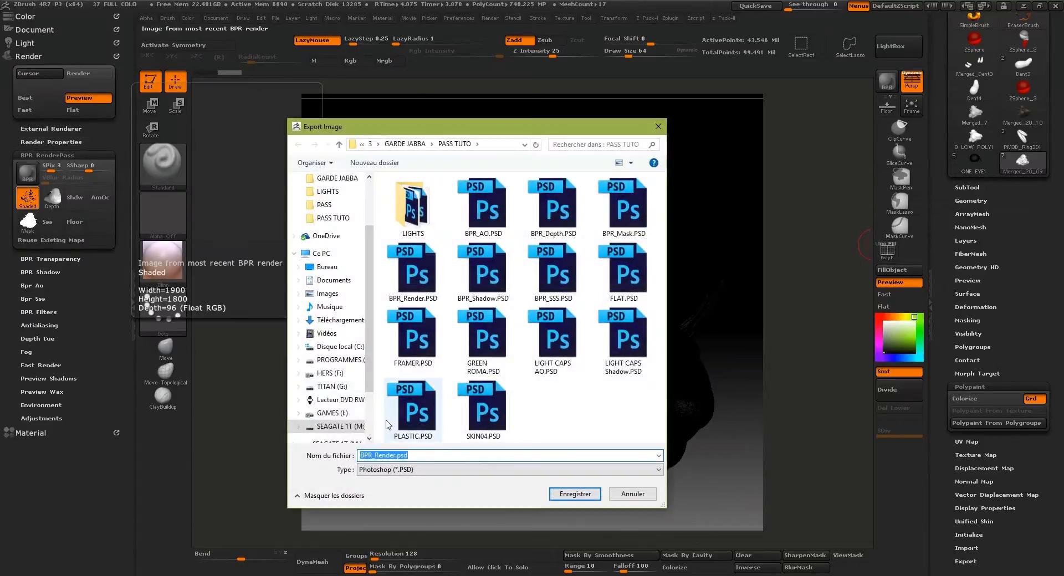
{"action": "type", "text": "SPEC"}
{"action": "key", "text": "Return"}
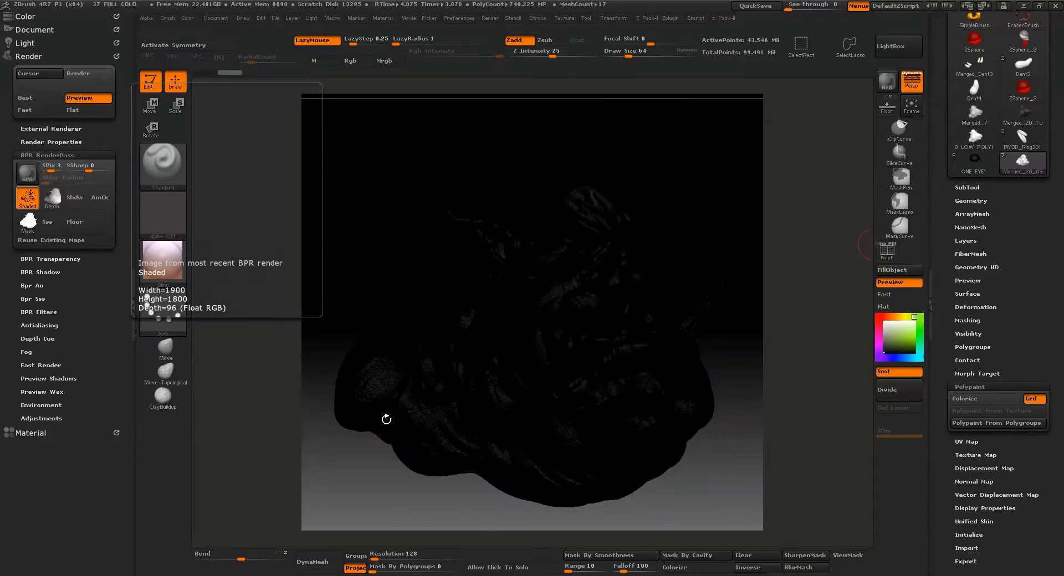